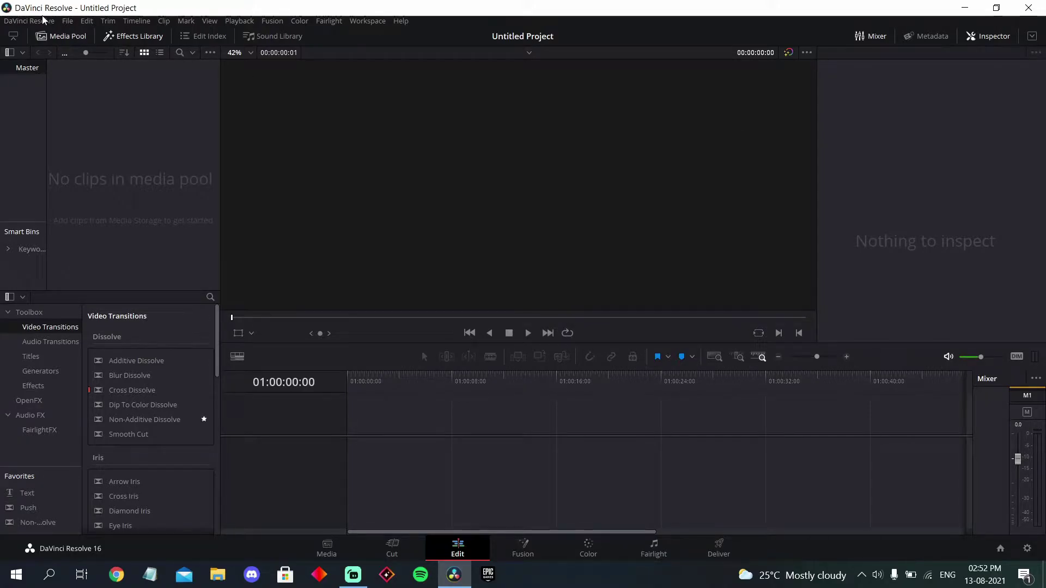
Set timeline and playback frame rates to 60 fps and monitoring to HD 1080p 60, then save.
click(69, 22)
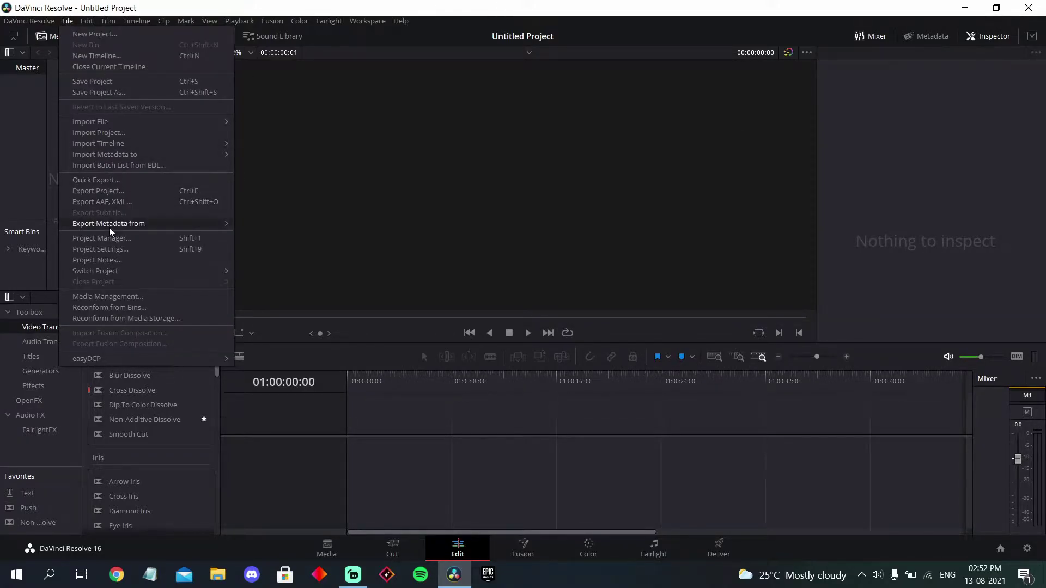
click(104, 250)
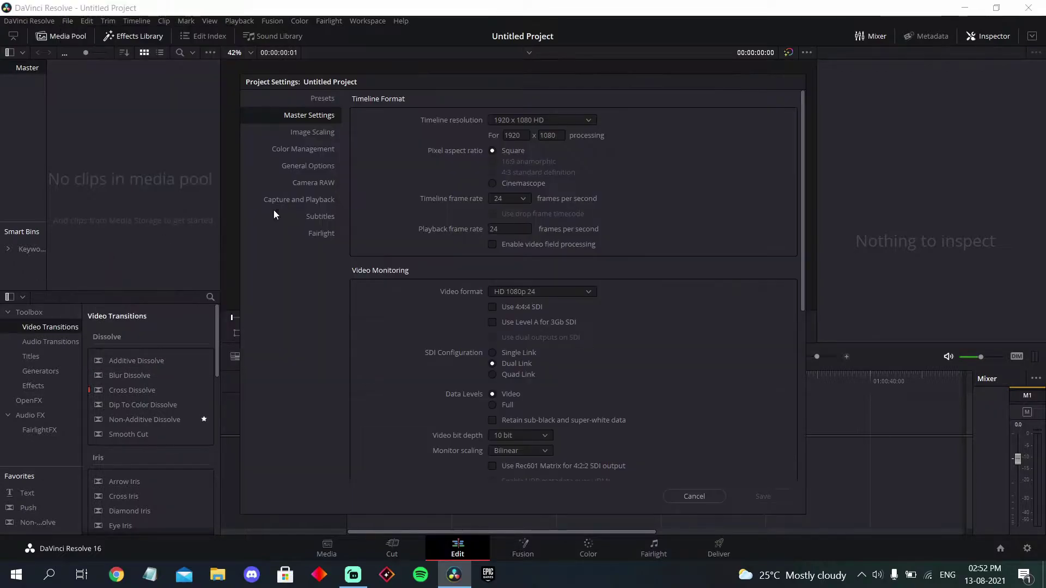
click(520, 204)
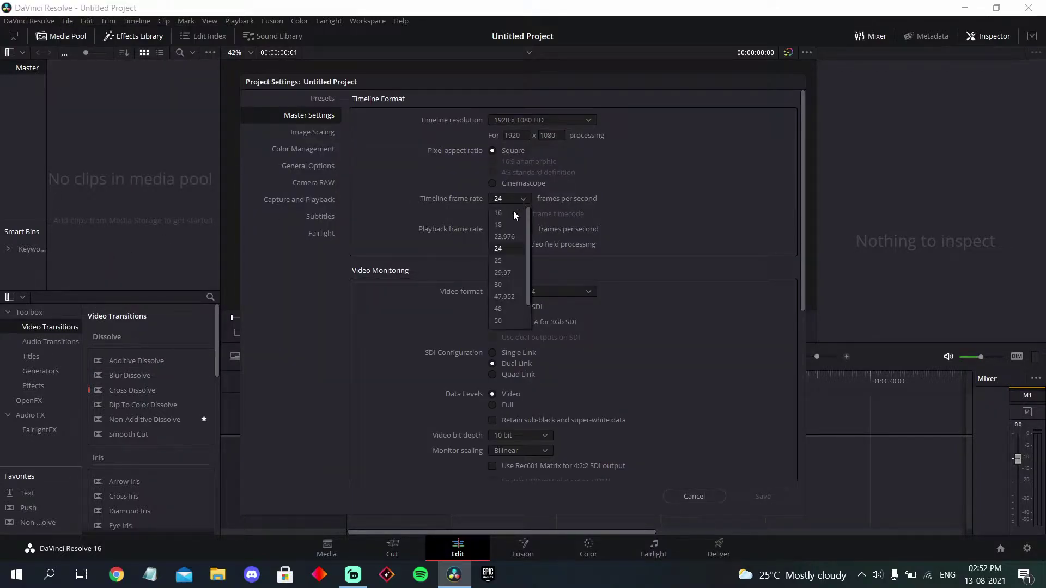
click(500, 320)
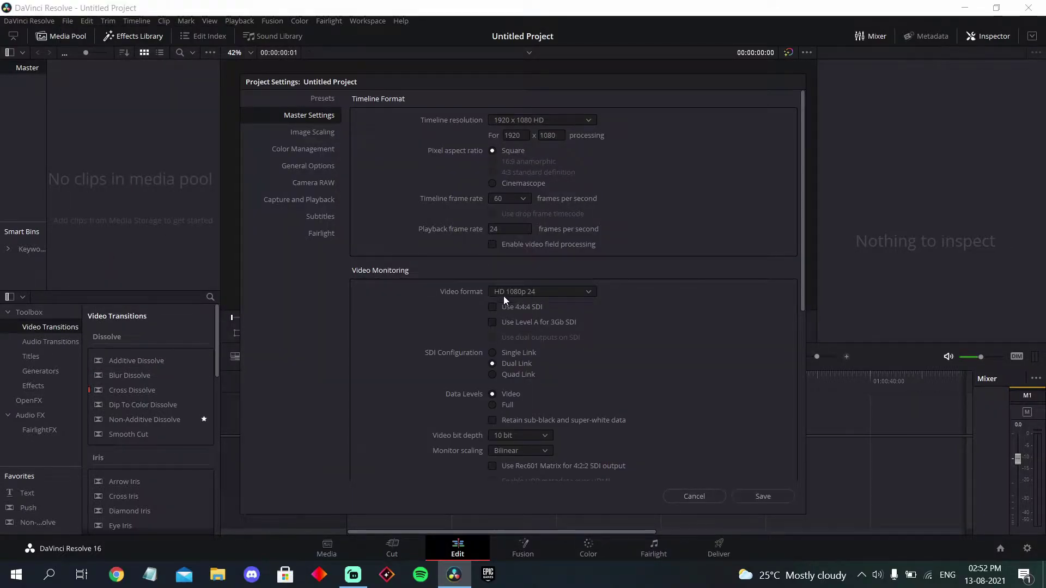
click(508, 228)
text(60)
click(531, 296)
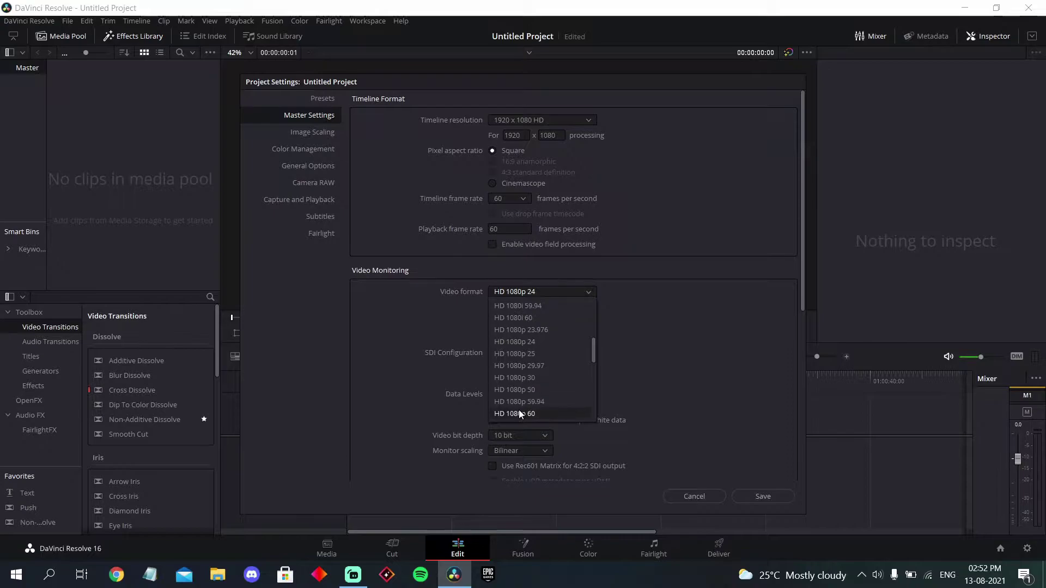
click(542, 414)
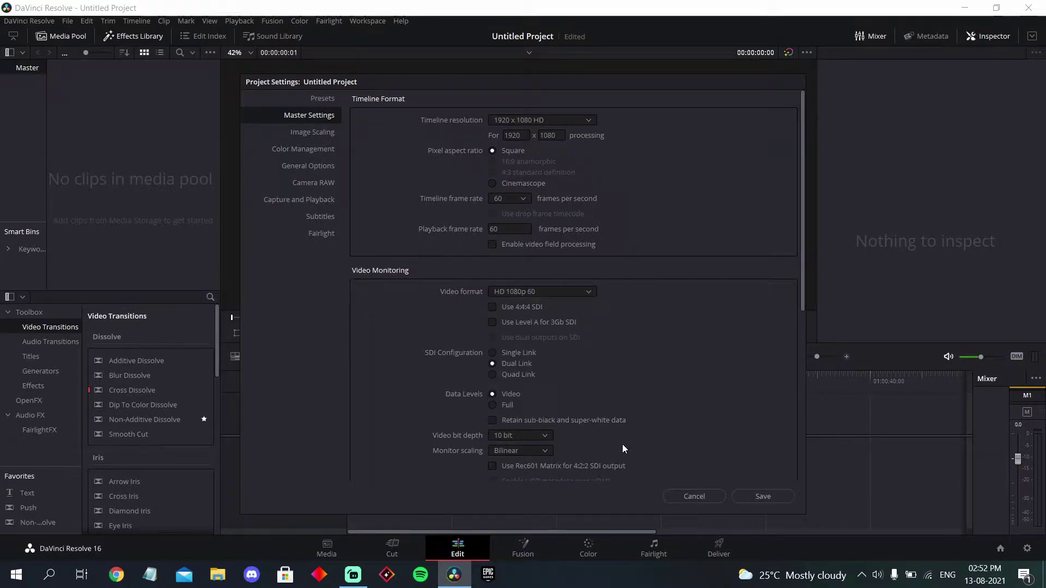
click(759, 496)
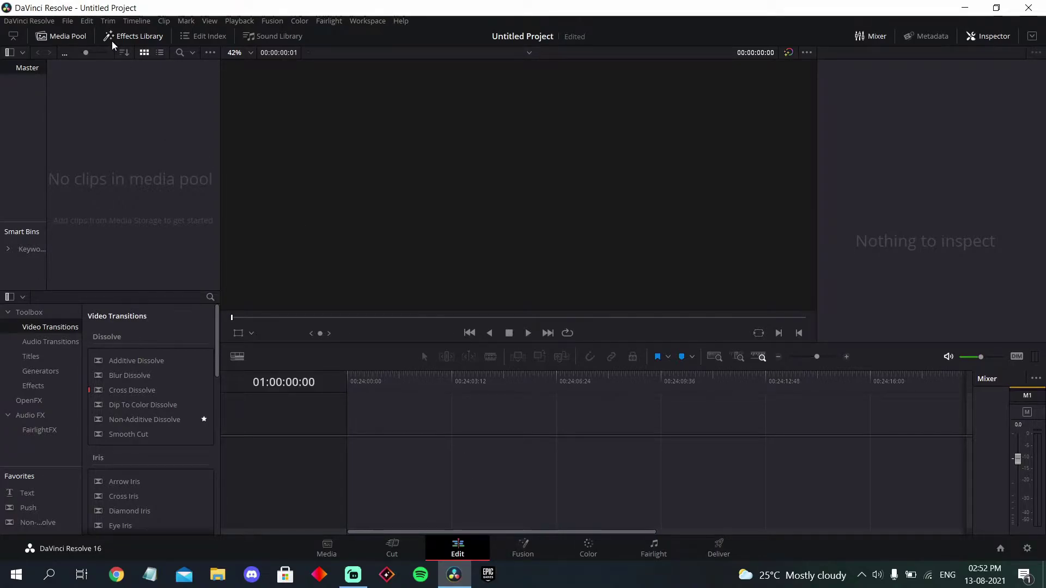
Import a MedalTV gameplay clip from Videos > Raw clips into the media pool.
key(ctrl+i)
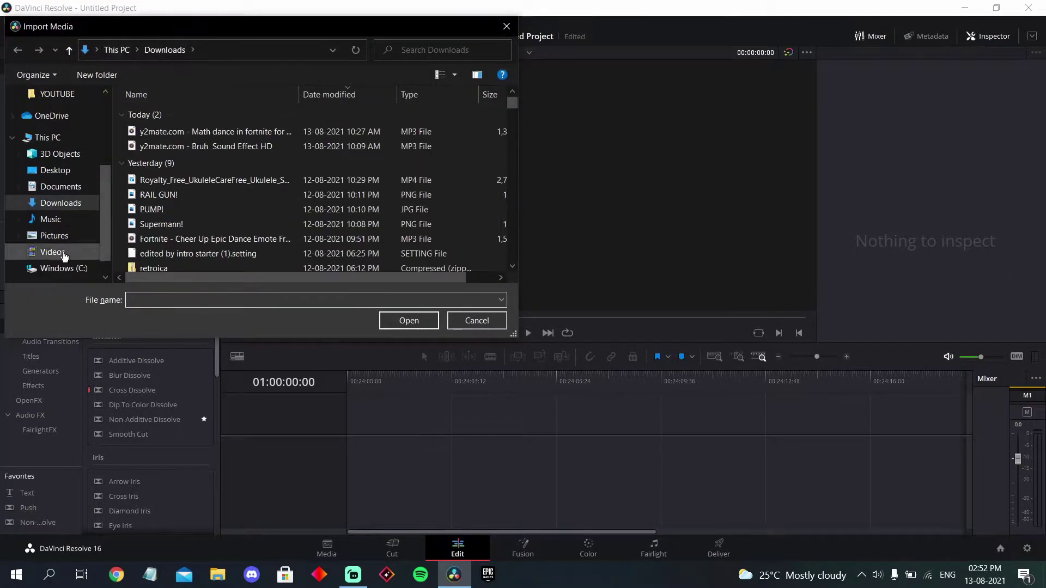
click(53, 251)
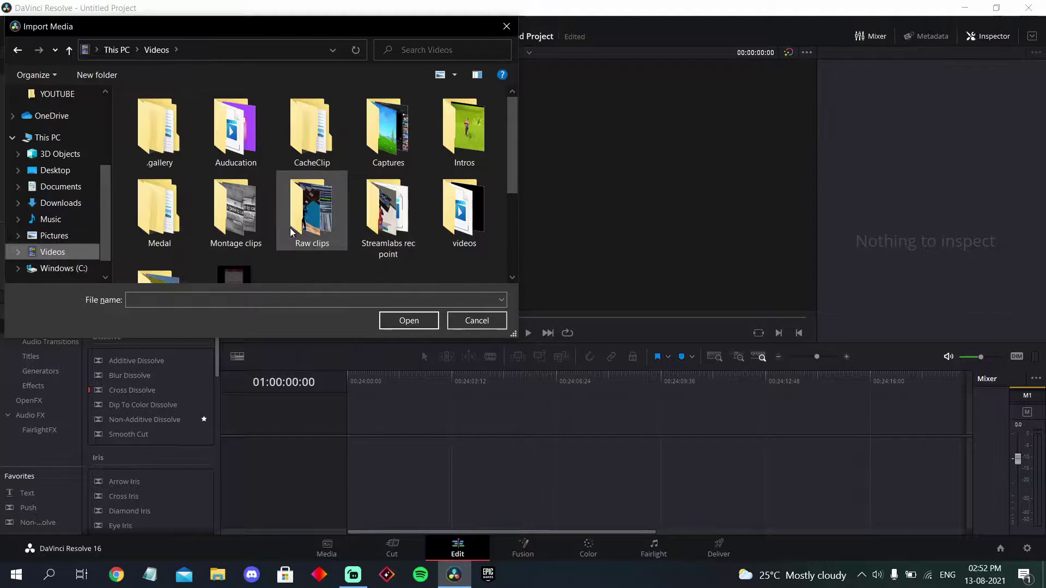
double_click(311, 215)
scroll(322, 188, down, 5)
scroll(311, 176, down, 3)
scroll(304, 165, down, 3)
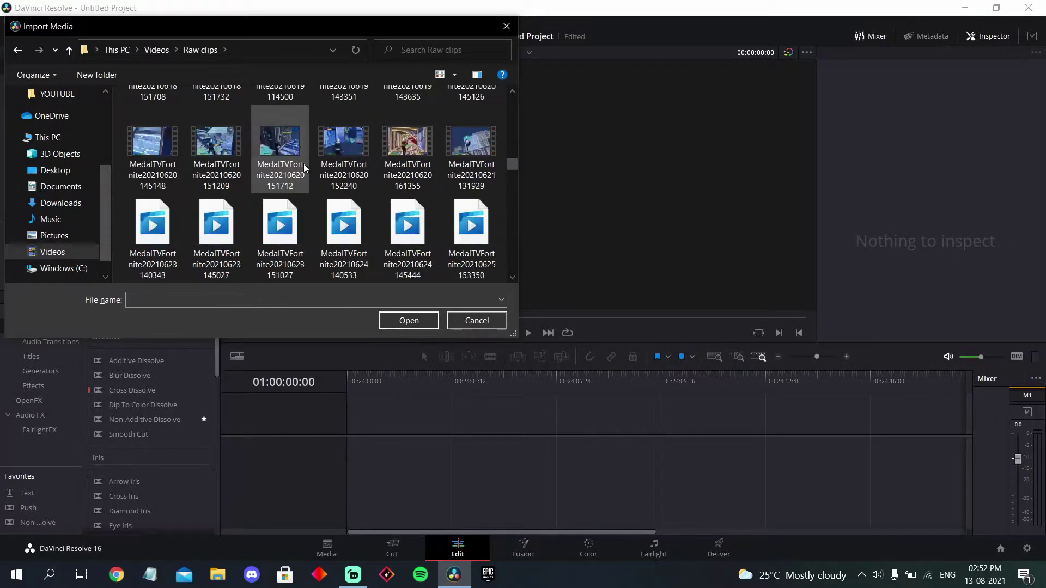
scroll(304, 167, down, 3)
scroll(307, 179, down, 3)
scroll(310, 192, down, 3)
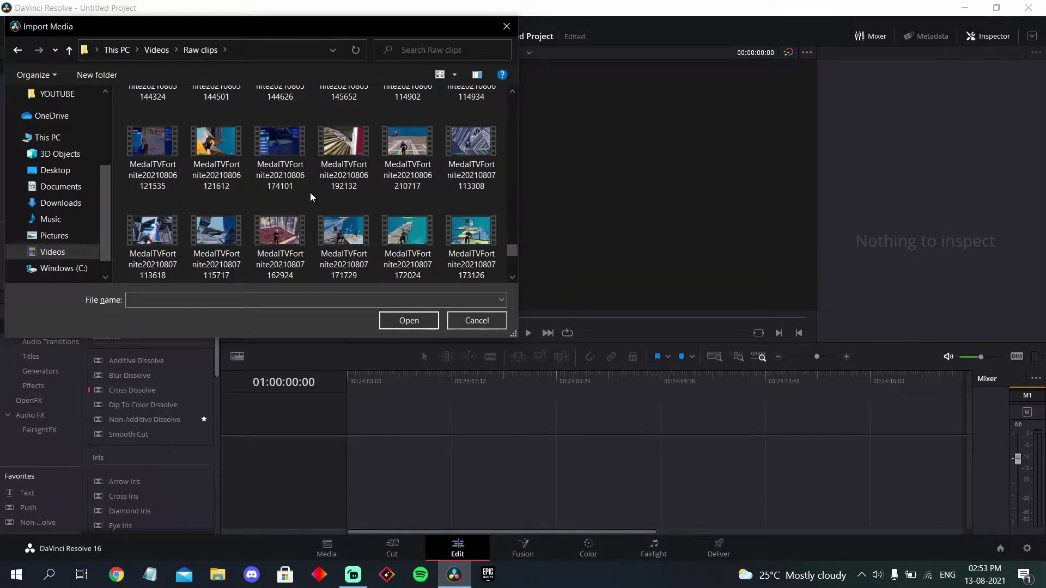
scroll(309, 192, down, 3)
scroll(310, 193, down, 2)
scroll(185, 183, up, 2)
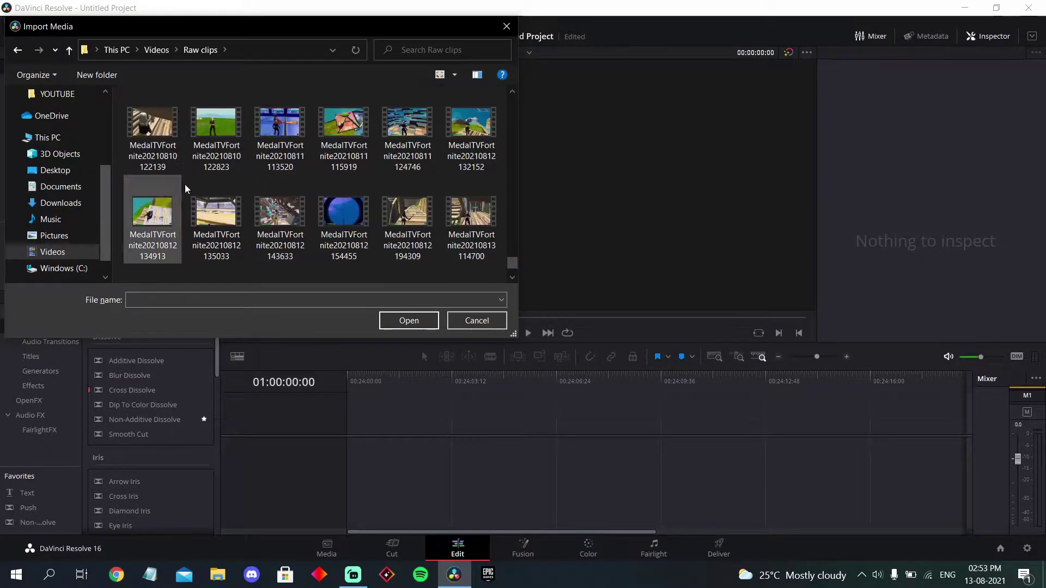
scroll(185, 184, up, 1)
scroll(370, 184, up, 1)
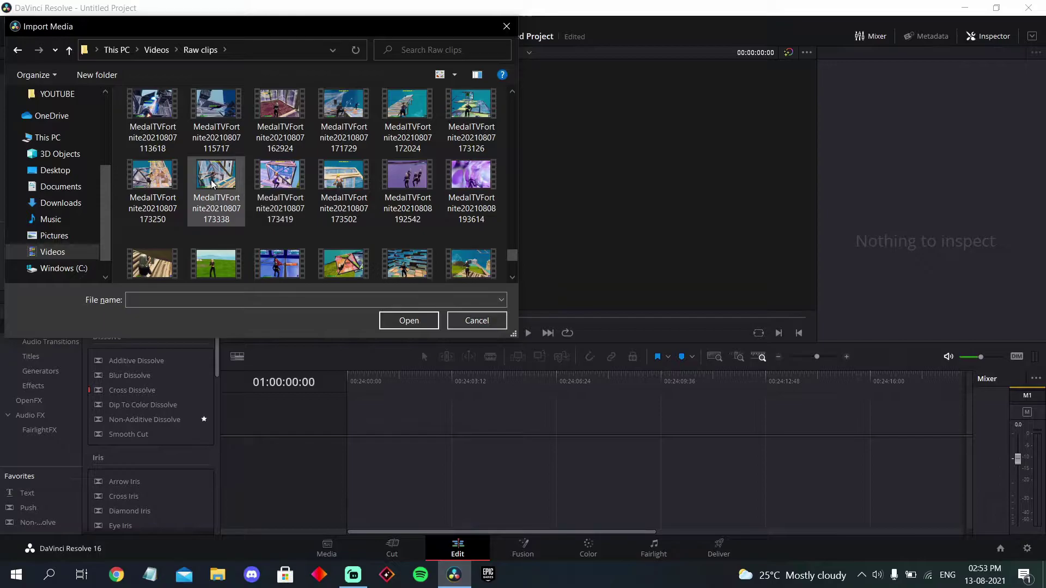
scroll(213, 185, up, 1)
click(342, 124)
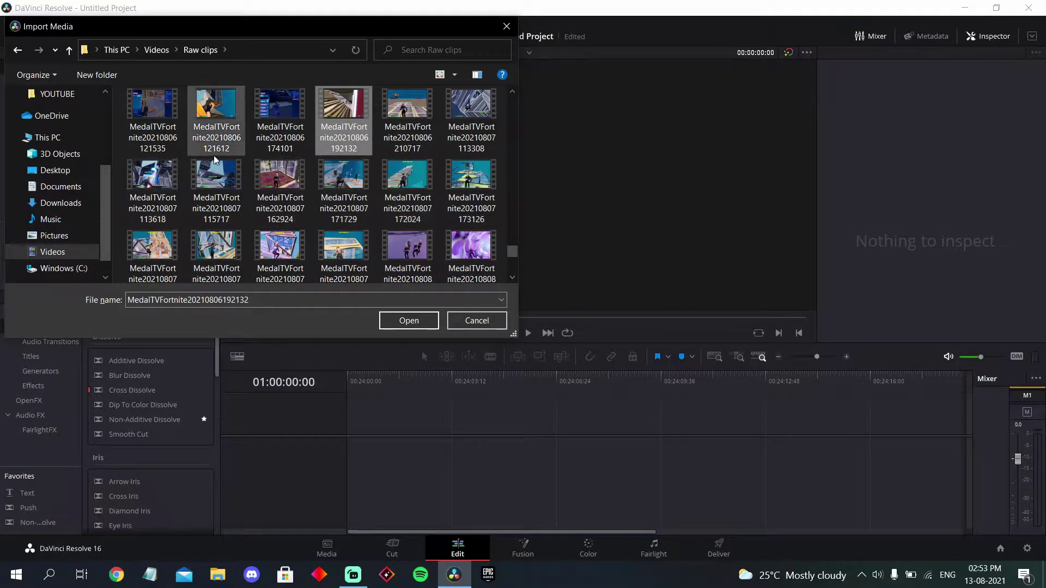
double_click(272, 188)
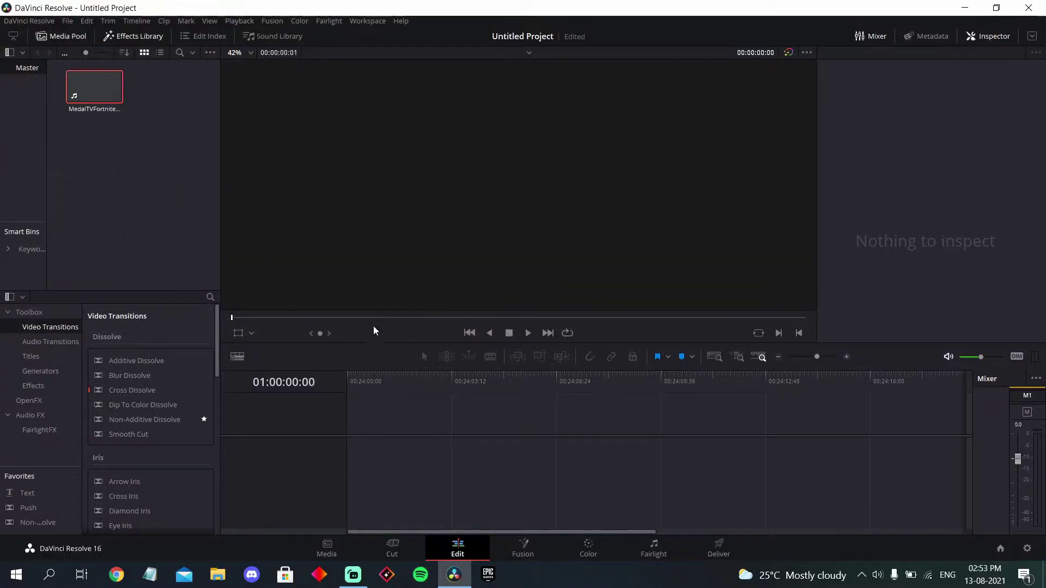
Place the gameplay clip on a new timeline and zoom in to preview its start.
mouse_move(93, 97)
mouse_down()
mouse_move(129, 112)
mouse_move(354, 442)
mouse_up()
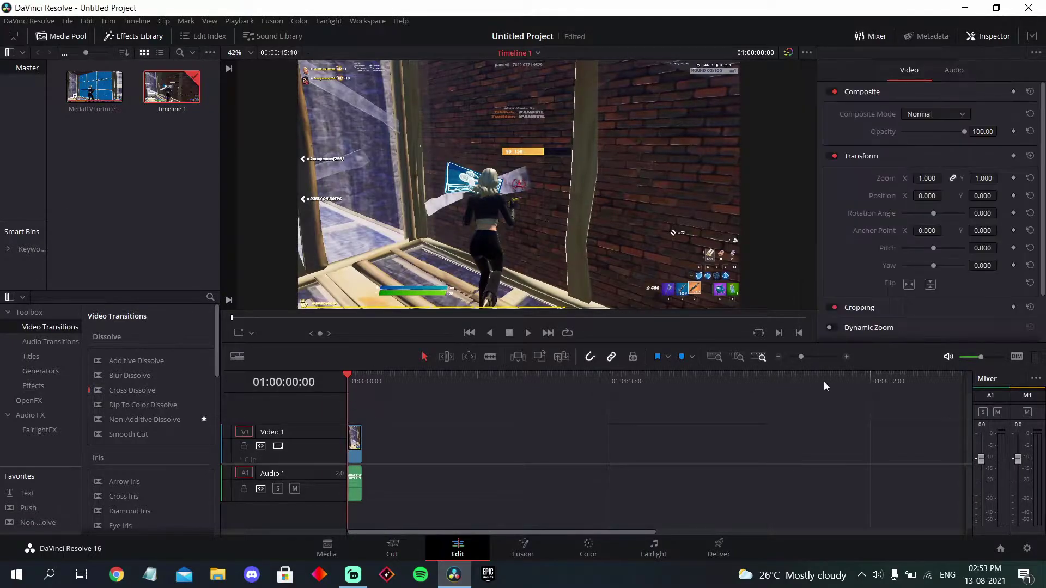
click(847, 357)
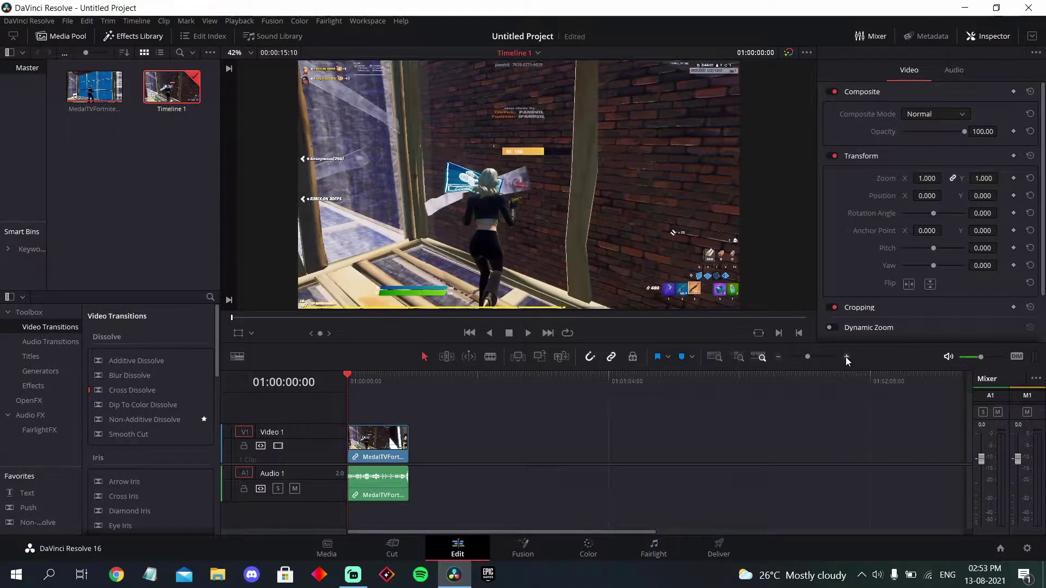
click(847, 357)
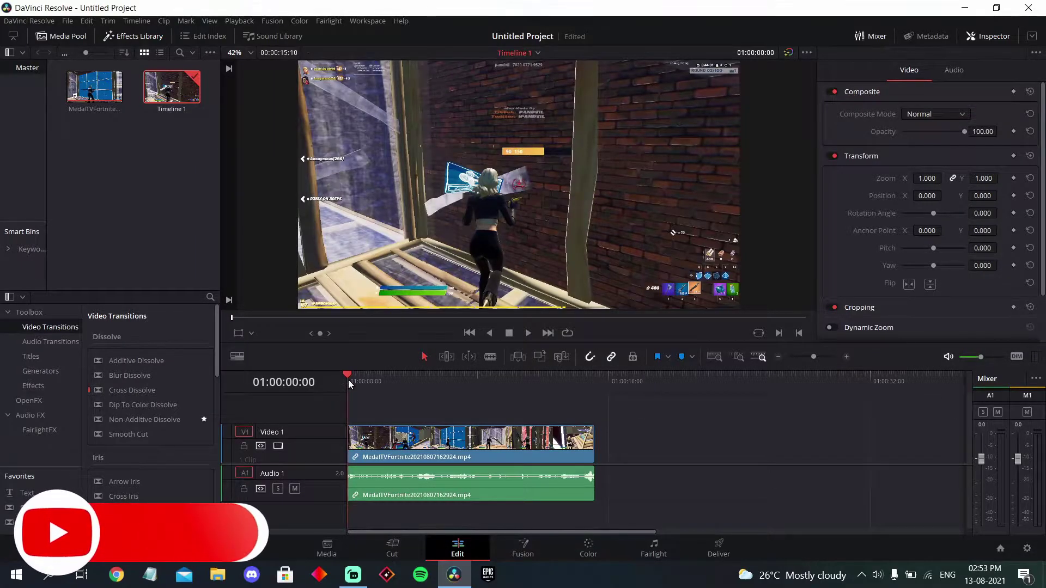
mouse_move(348, 379)
mouse_down()
mouse_move(359, 379)
mouse_move(340, 376)
mouse_up()
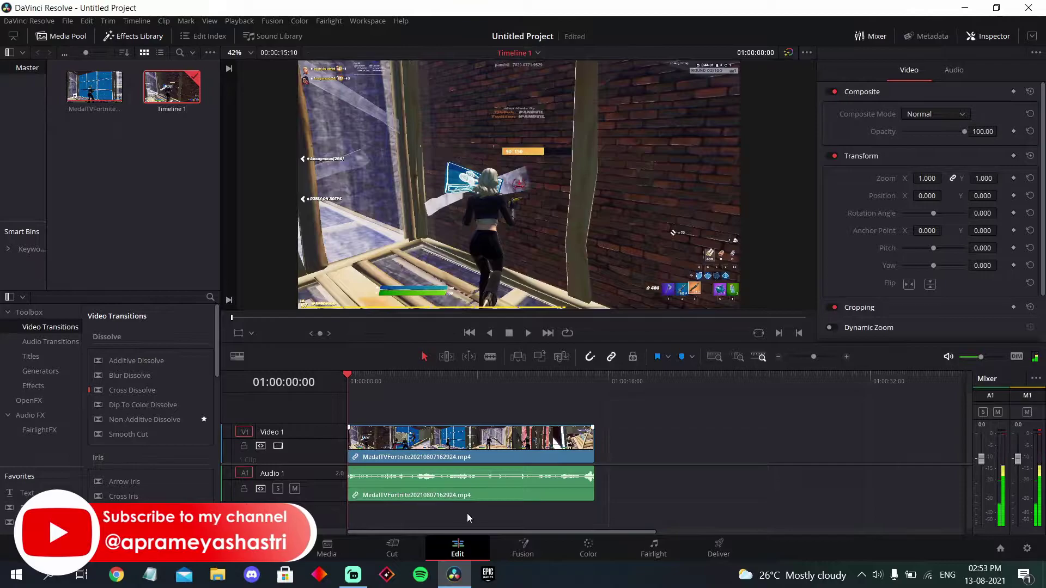
Unlink the clip's audio from its video and delete the audio.
click(477, 494)
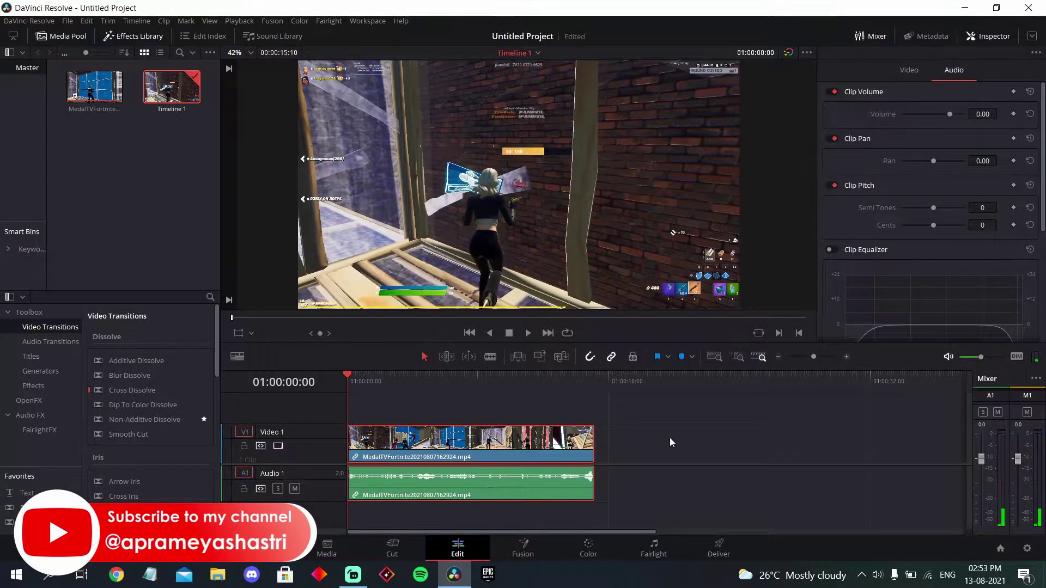
right_click(469, 483)
click(497, 470)
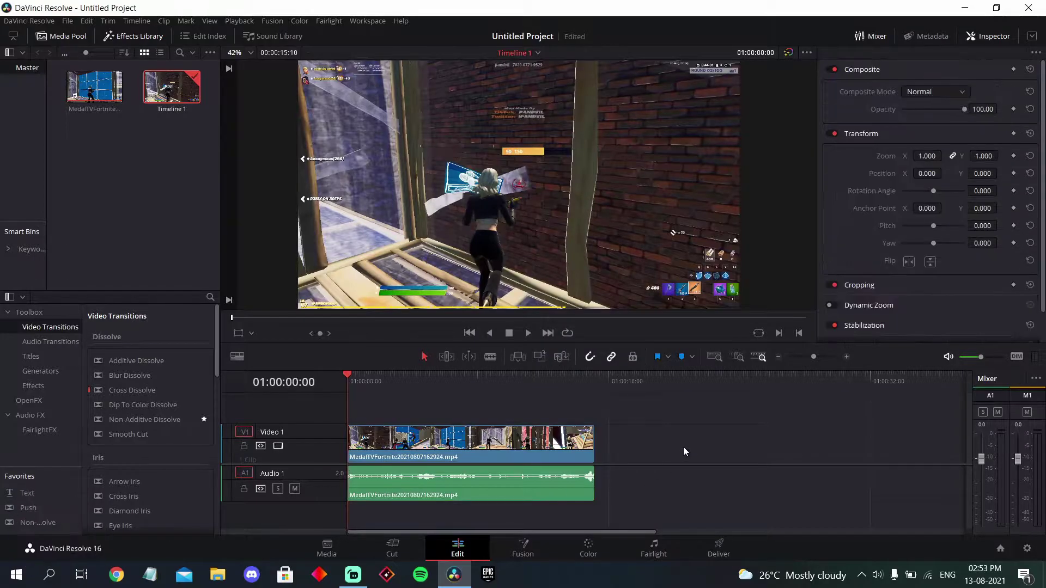
click(401, 496)
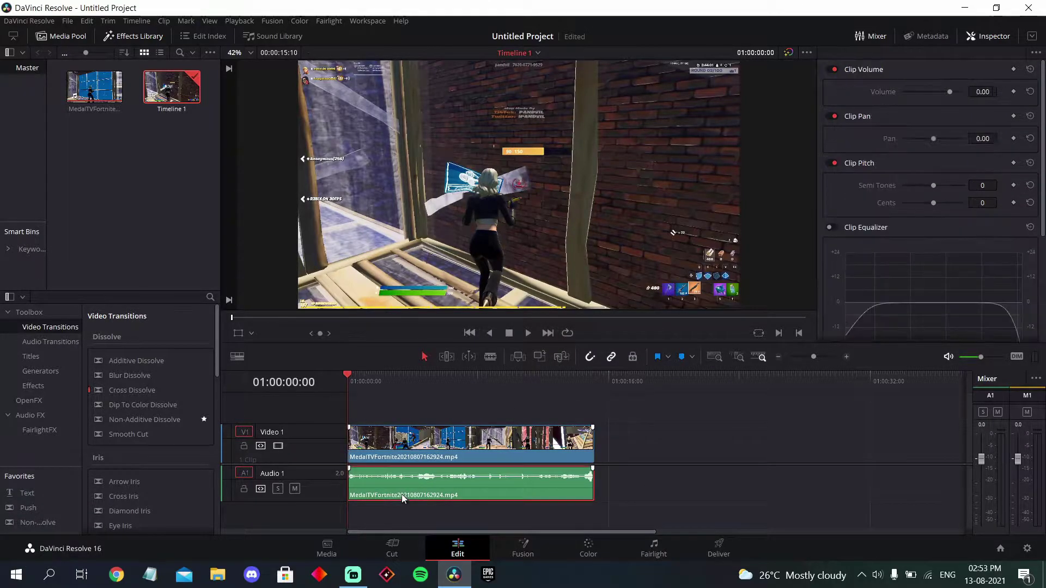
key(Delete)
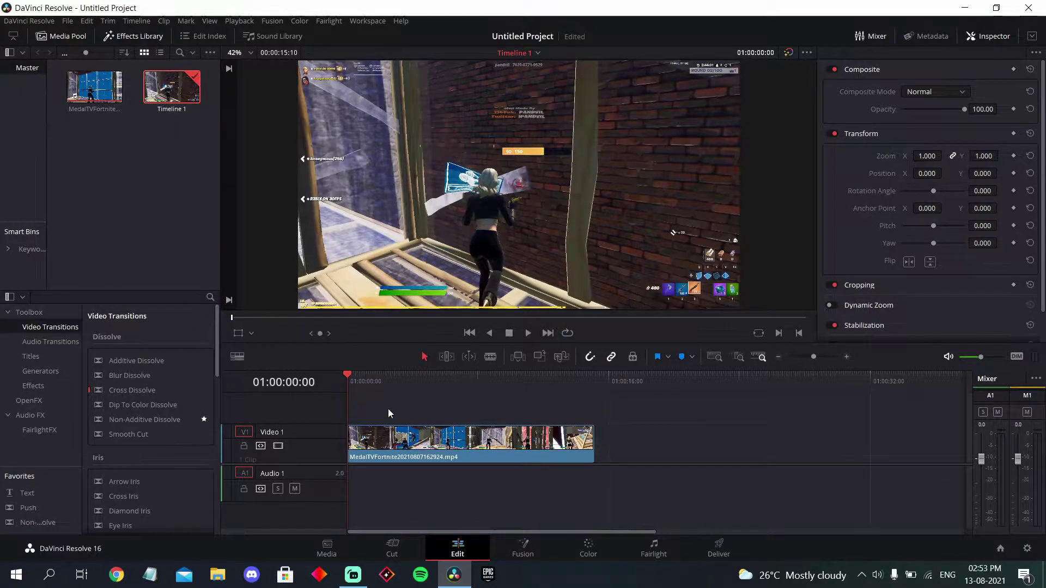
Preview the clip around 6–8 seconds and set proxy playback to Quarter Resolution.
click(445, 380)
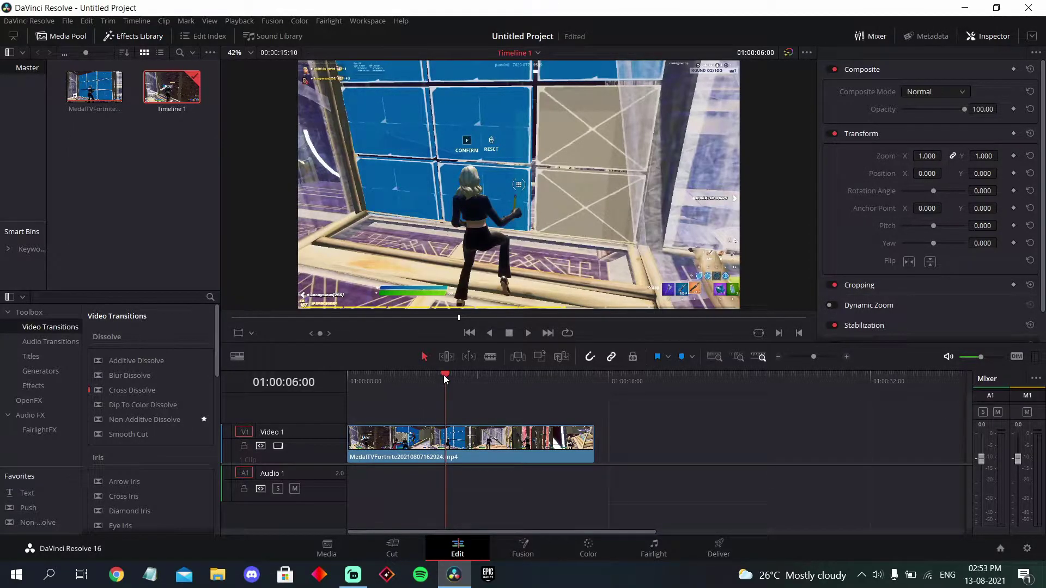
mouse_move(444, 376)
mouse_down()
mouse_move(486, 376)
mouse_move(431, 377)
mouse_up()
key(space)
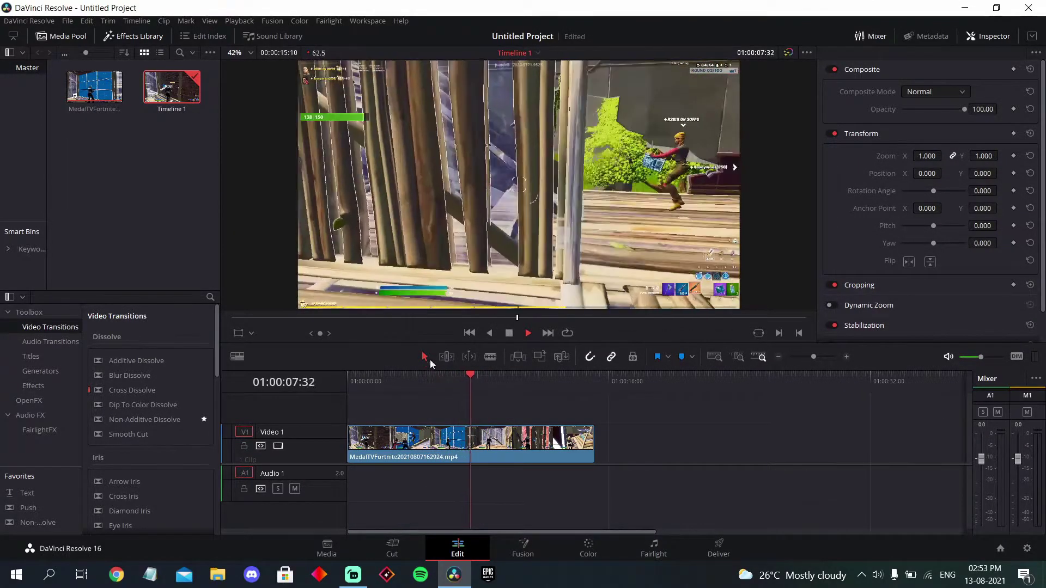
key(space)
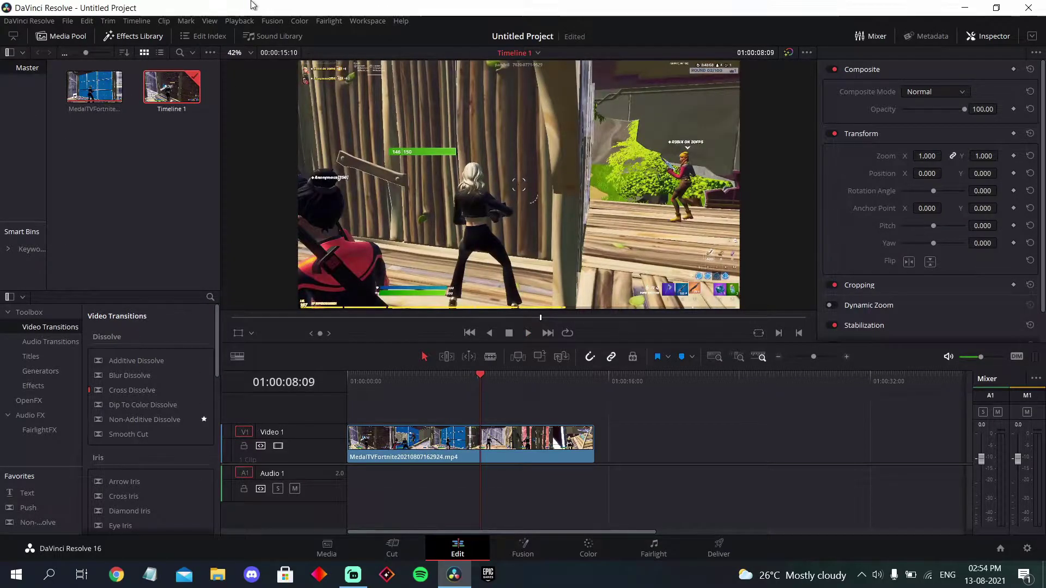
click(239, 20)
mouse_move(256, 60)
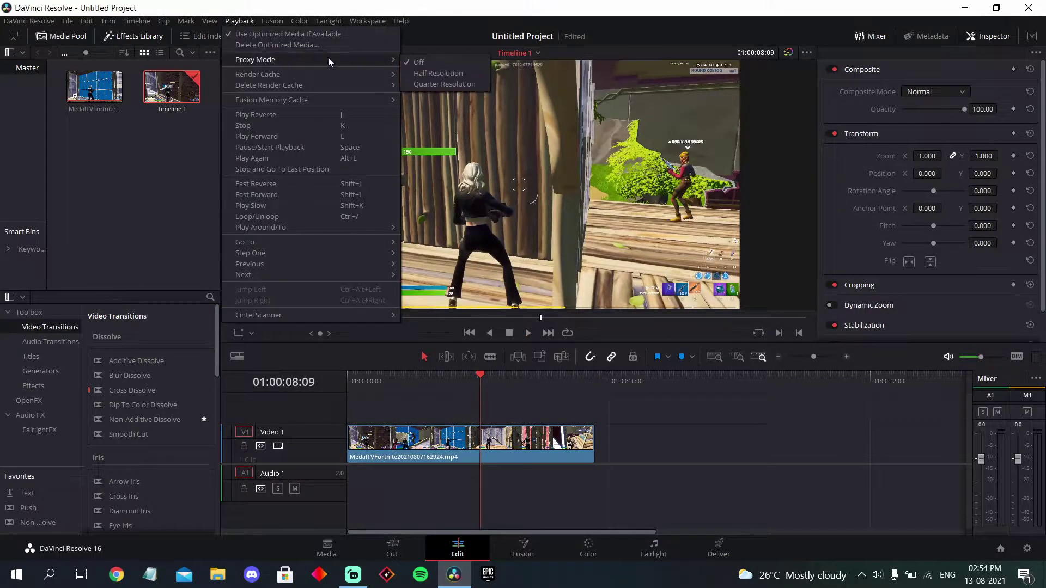
click(475, 84)
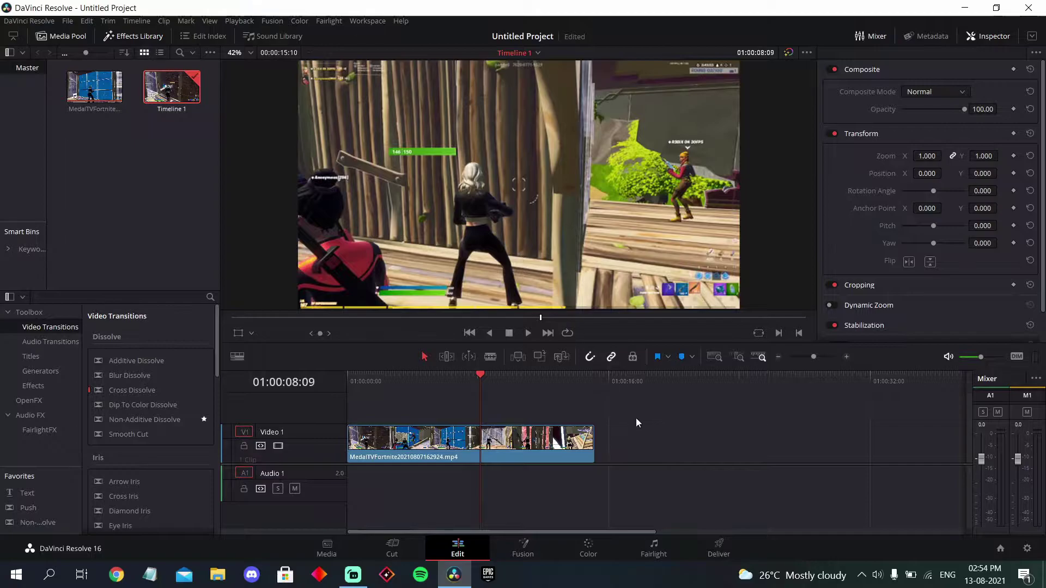
Find the highlight, split the clip there with Ctrl+B, and delete the first part.
key(space)
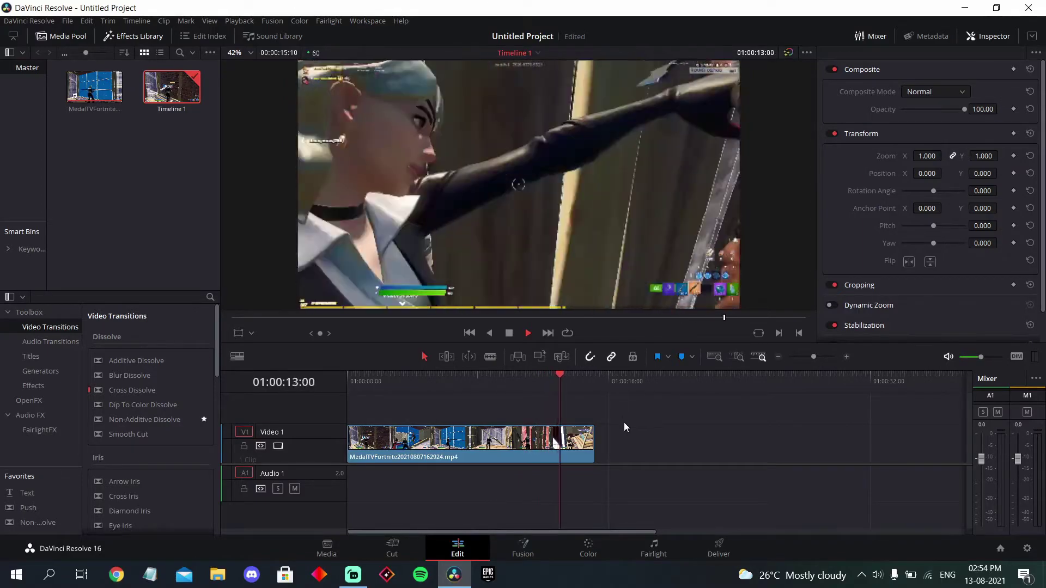
key(space)
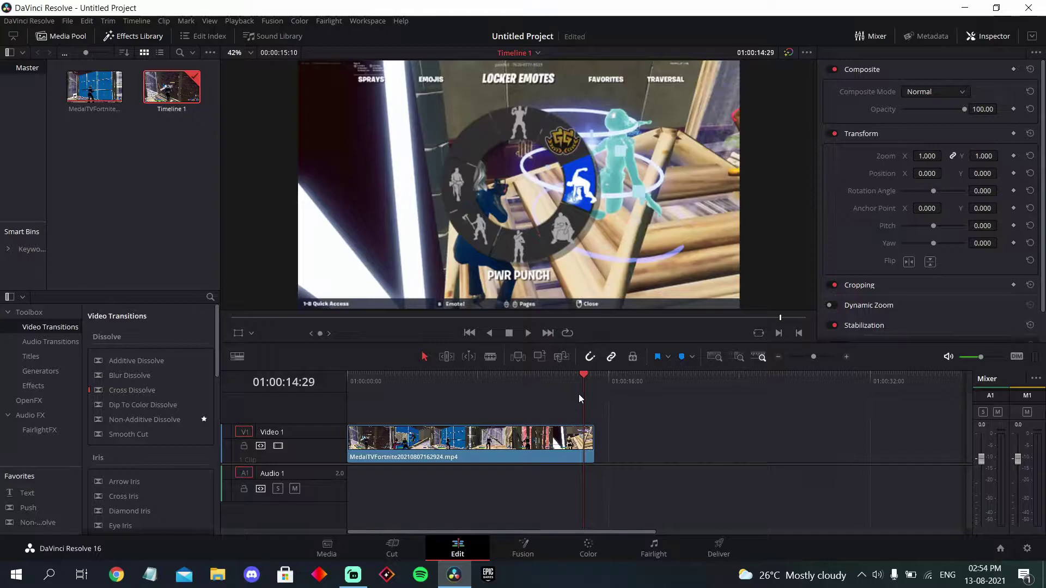
drag(572, 383, 470, 373)
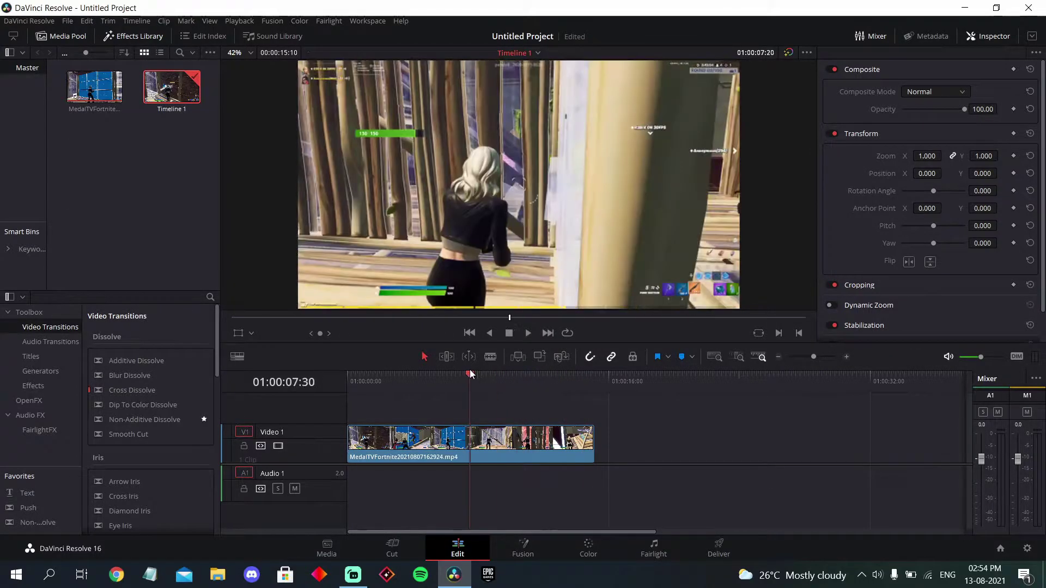
key(space)
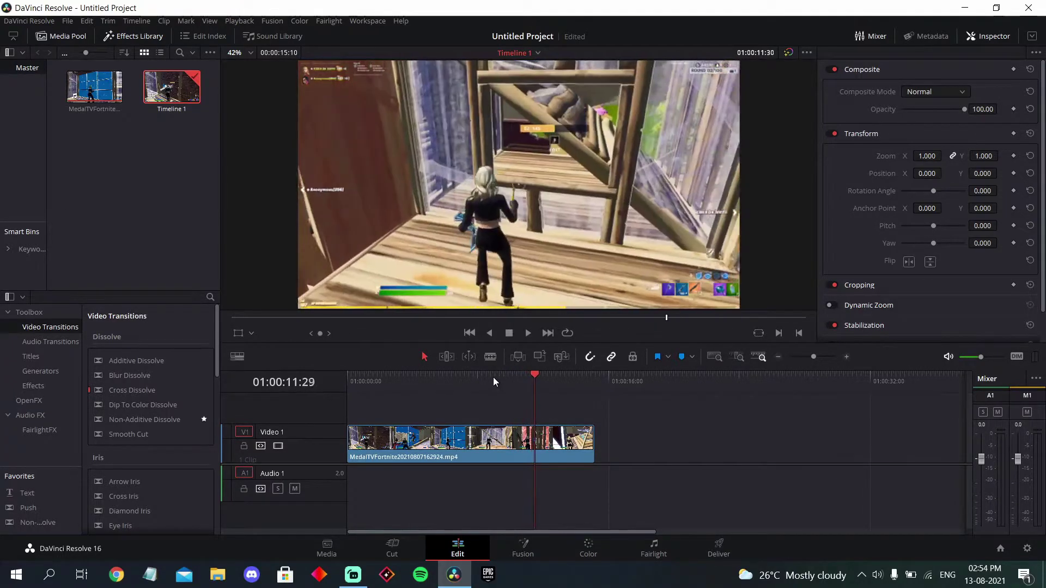
click(406, 457)
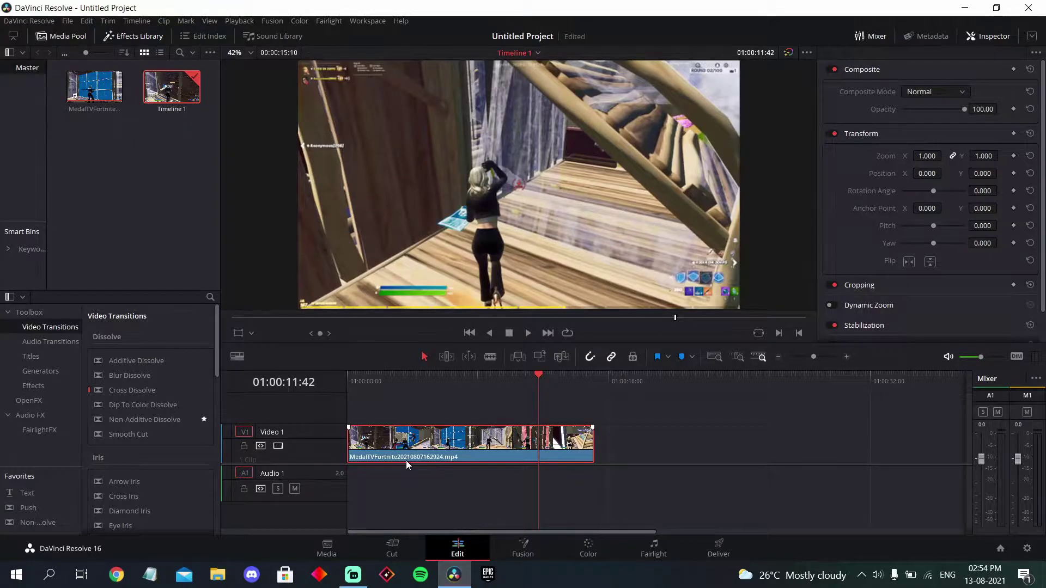
key(ctrl+b)
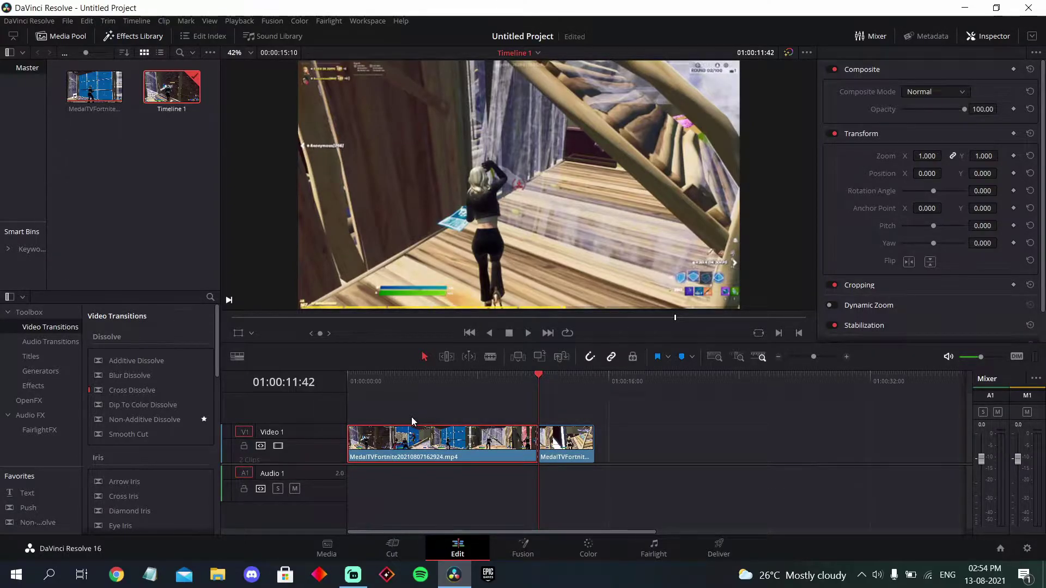
key(Delete)
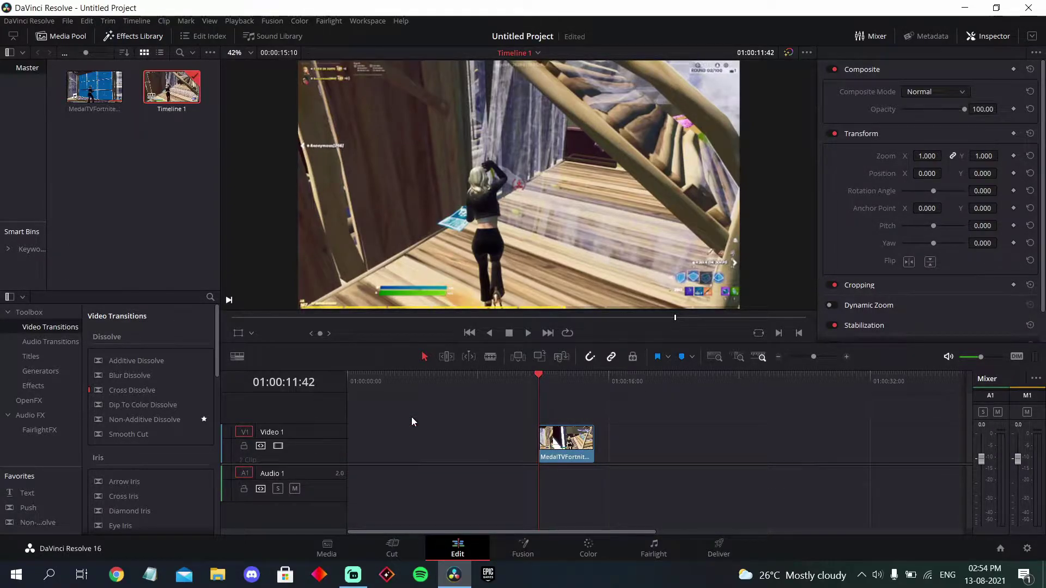
Move the remaining piece to the timeline start and cut off its tail.
click(563, 446)
drag(566, 448, 375, 448)
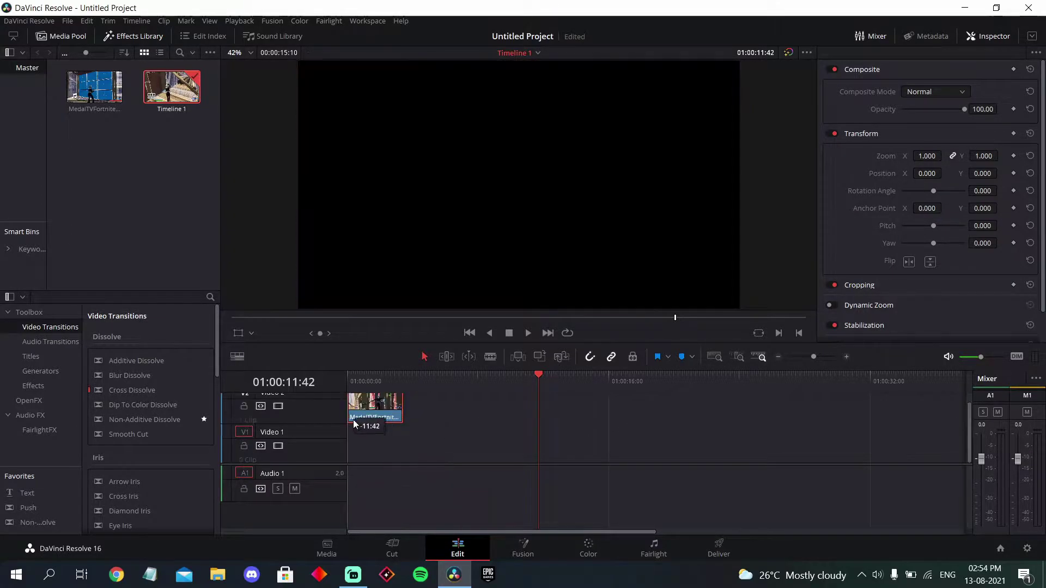
key(Home)
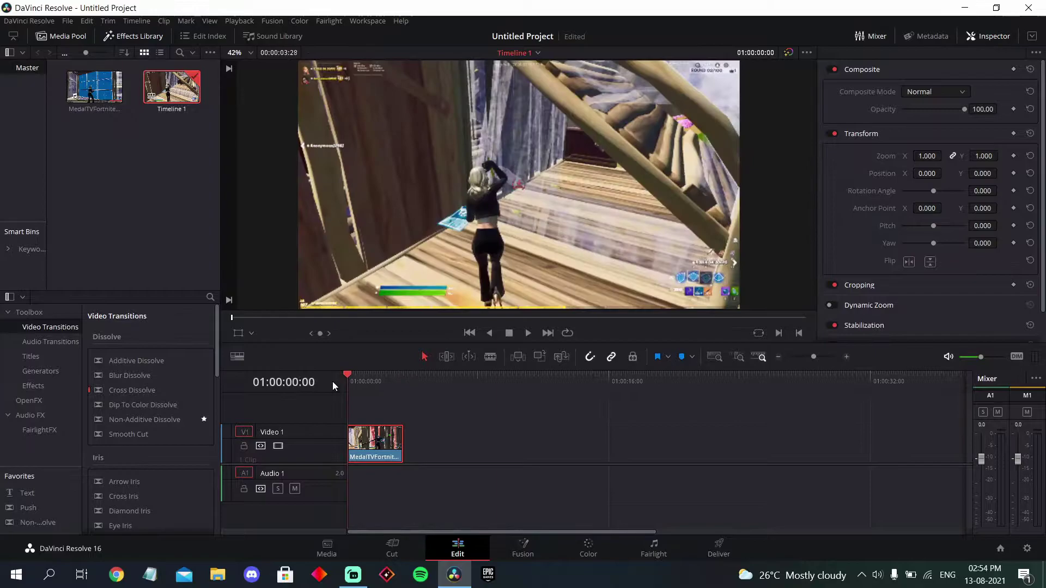
key(space)
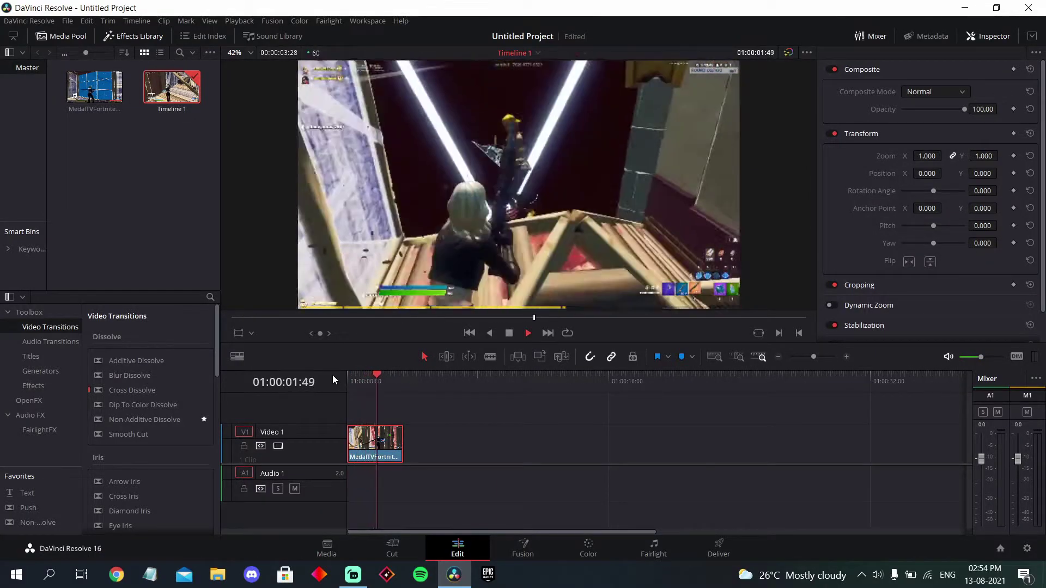
mouse_move(349, 443)
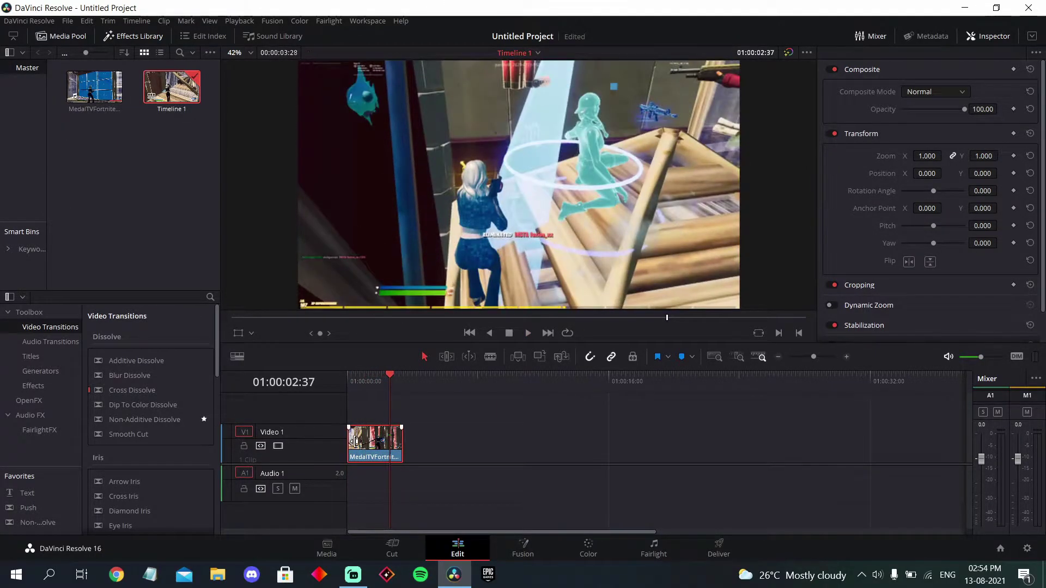
key(ctrl+b)
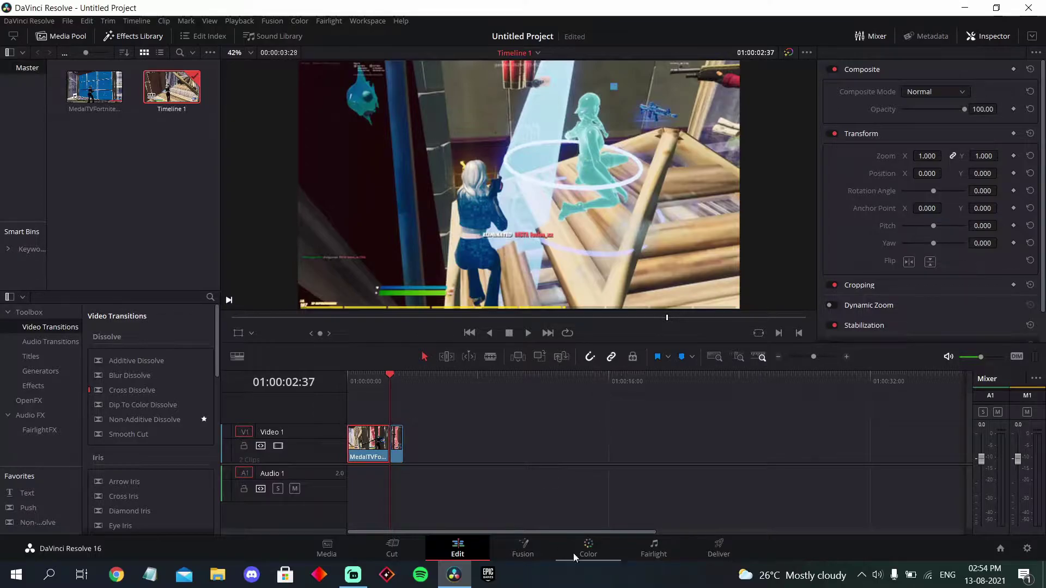
click(400, 458)
key(Delete)
drag(385, 376, 347, 381)
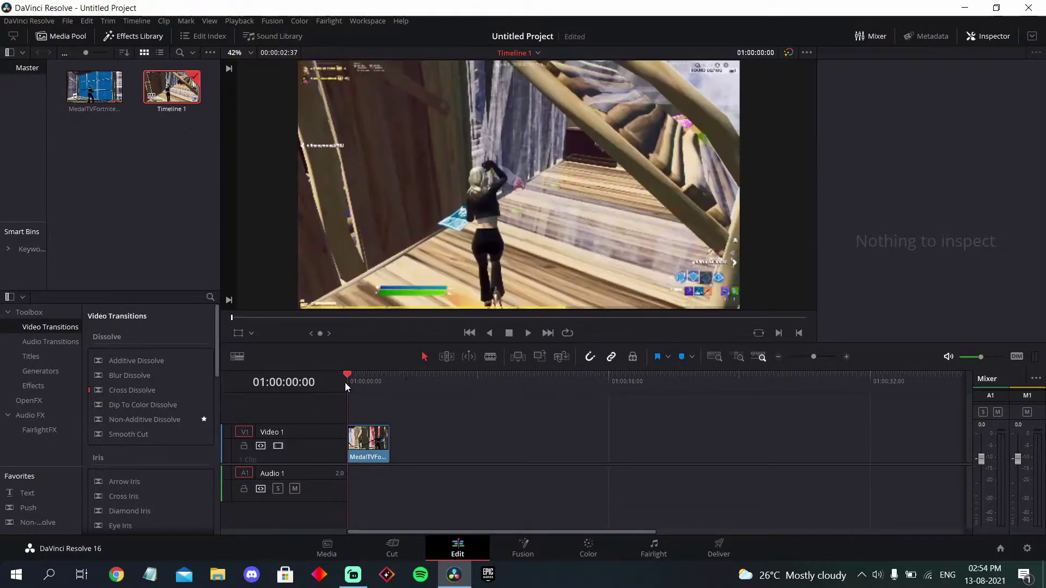
Zoom in on the trimmed clip and show its retime controls with Ctrl+R.
click(364, 447)
drag(836, 356, 821, 352)
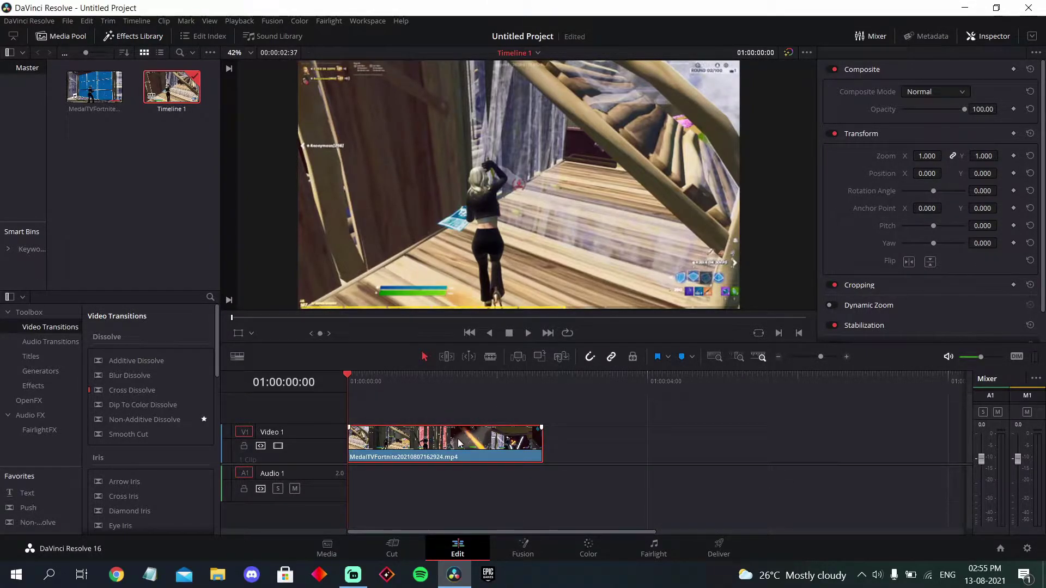
key(ctrl+r)
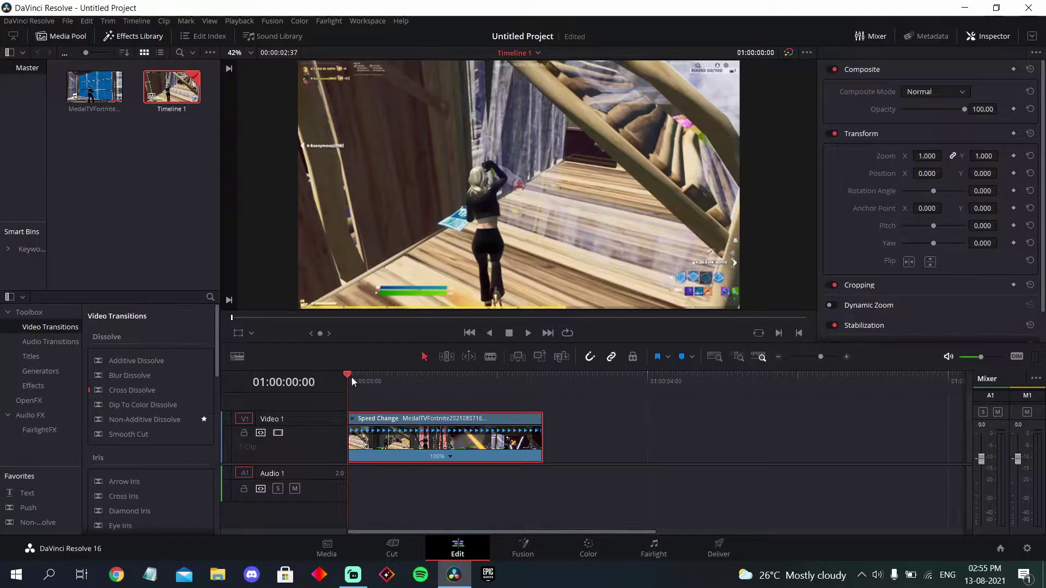
Scrub, play and frame-step to the shooting moment in the clip.
drag(352, 377, 391, 383)
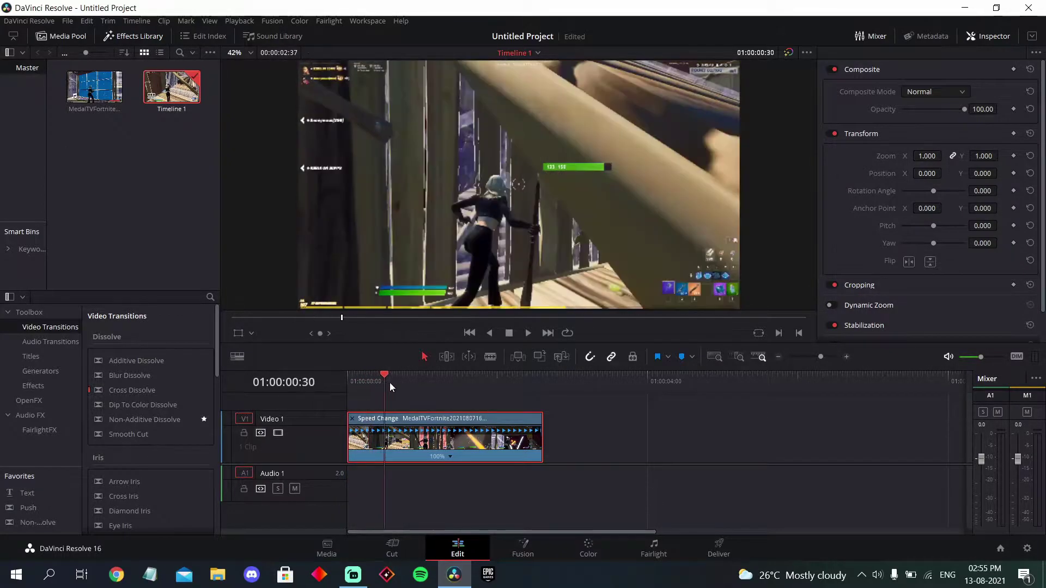
drag(390, 383, 440, 390)
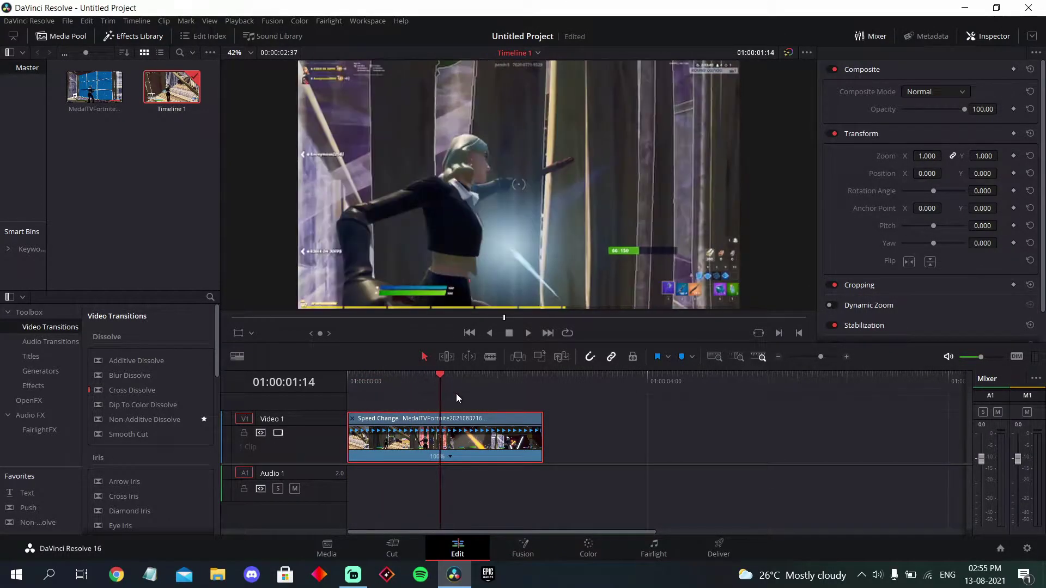
key(space)
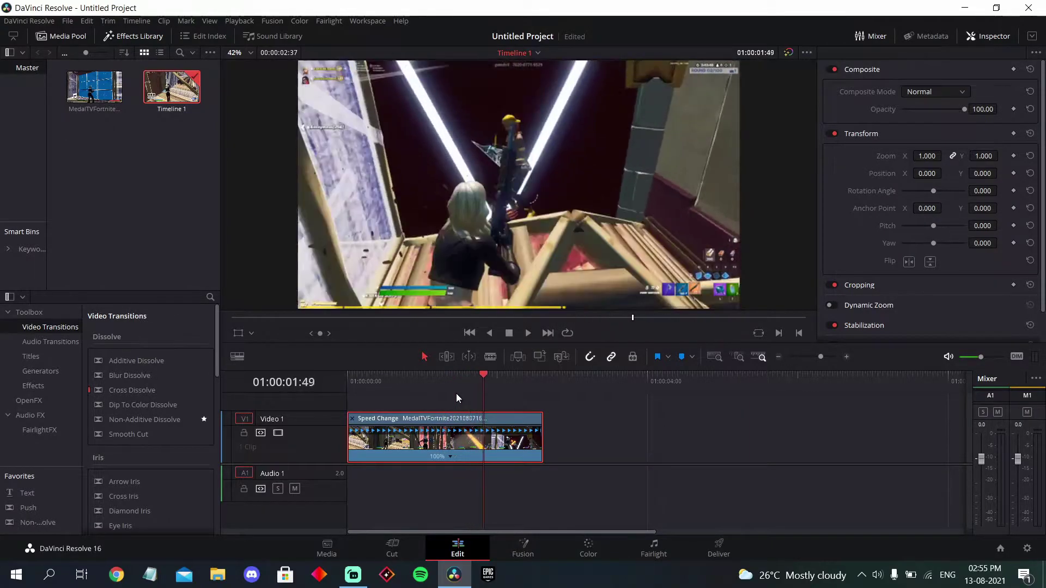
key(Left)
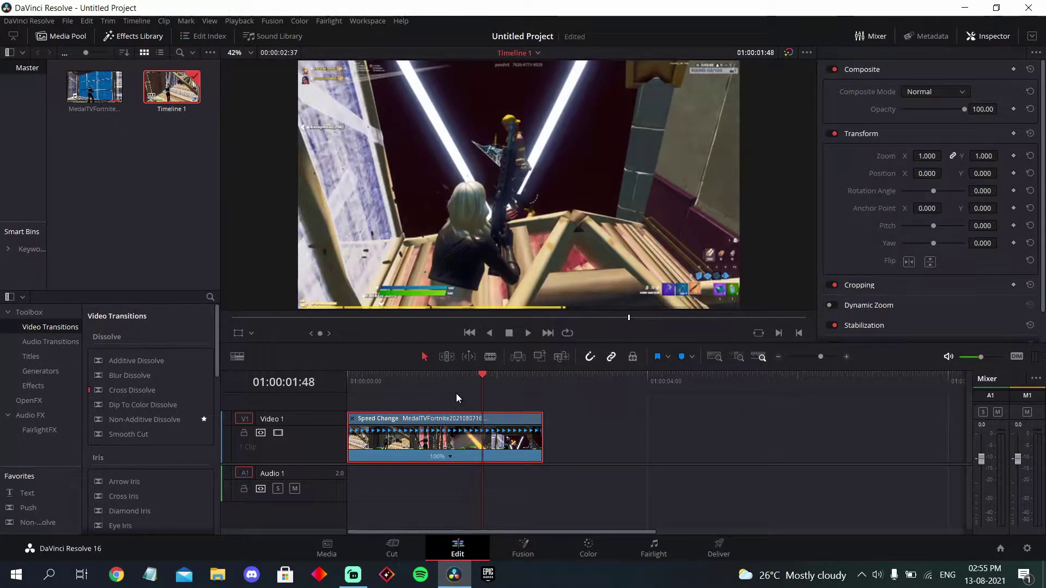
key(Left)
key(Left)
key(Left)
key(Left)
key(Left)
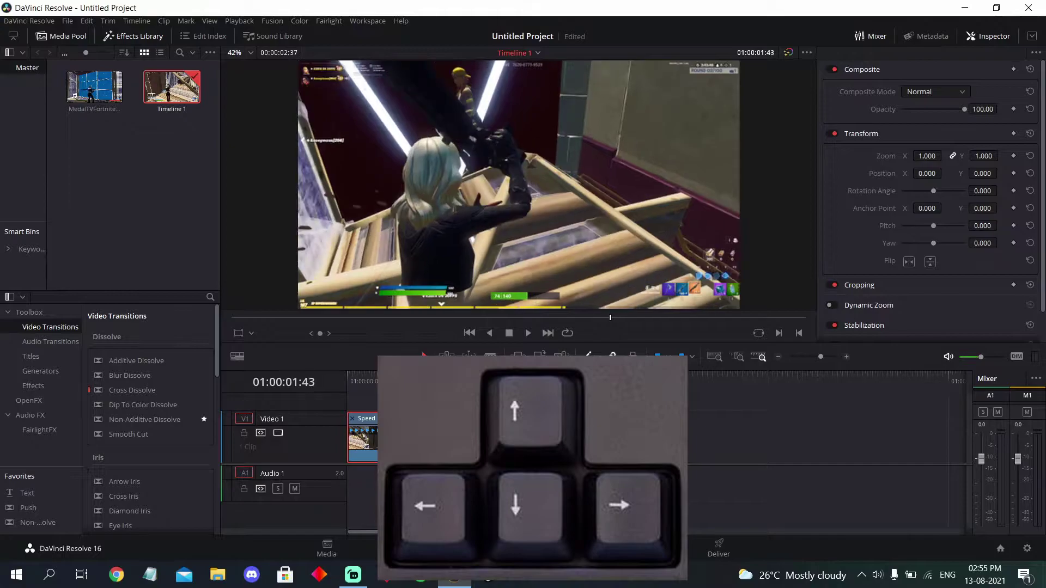
key(Left)
key(Left)
key(Left)
key(Right)
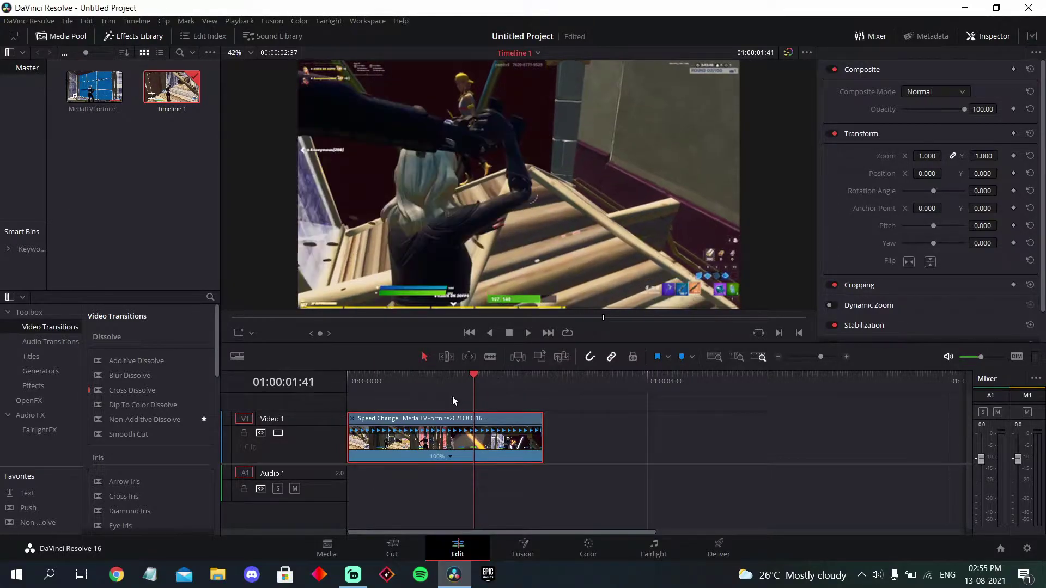
Add three speed points around the shooting moment, then open one section's speed menu.
click(449, 457)
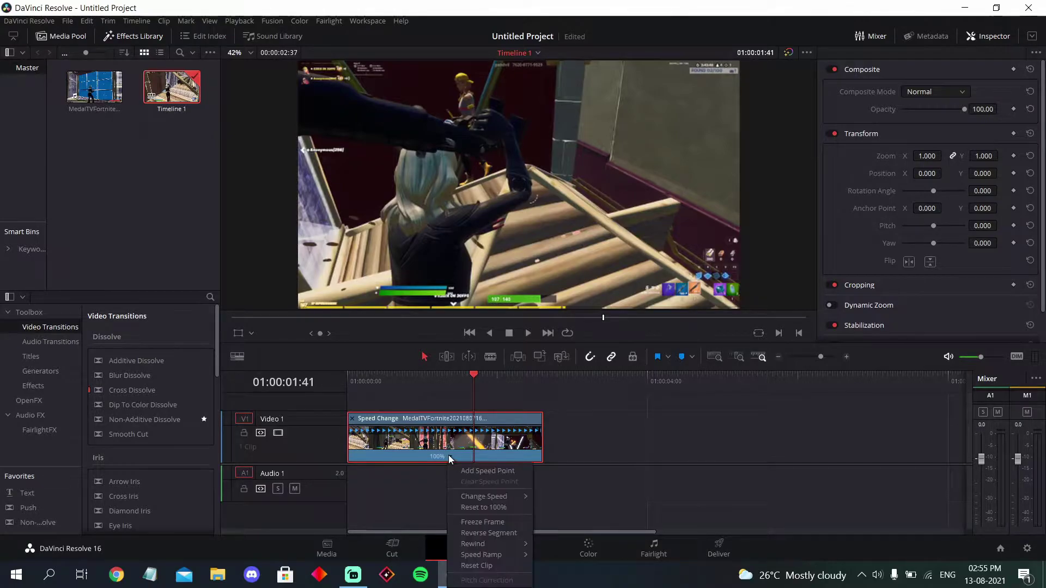
click(482, 470)
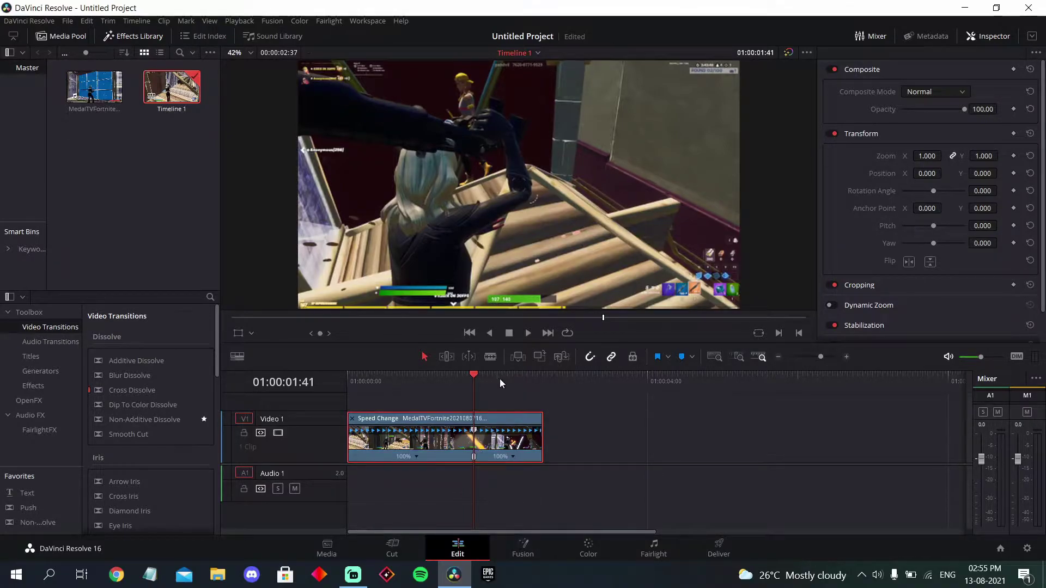
key(space)
key(space)
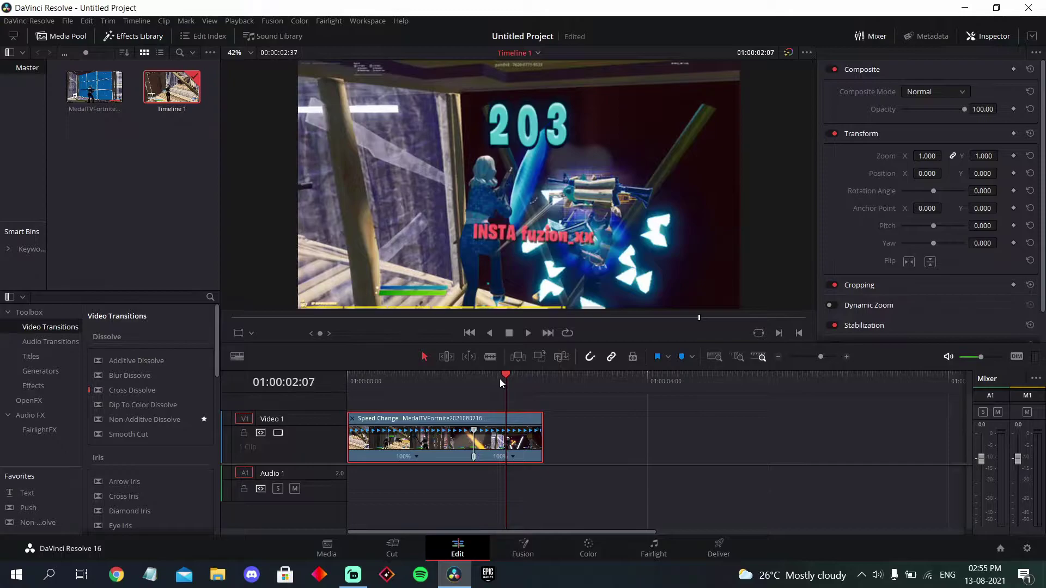
click(501, 381)
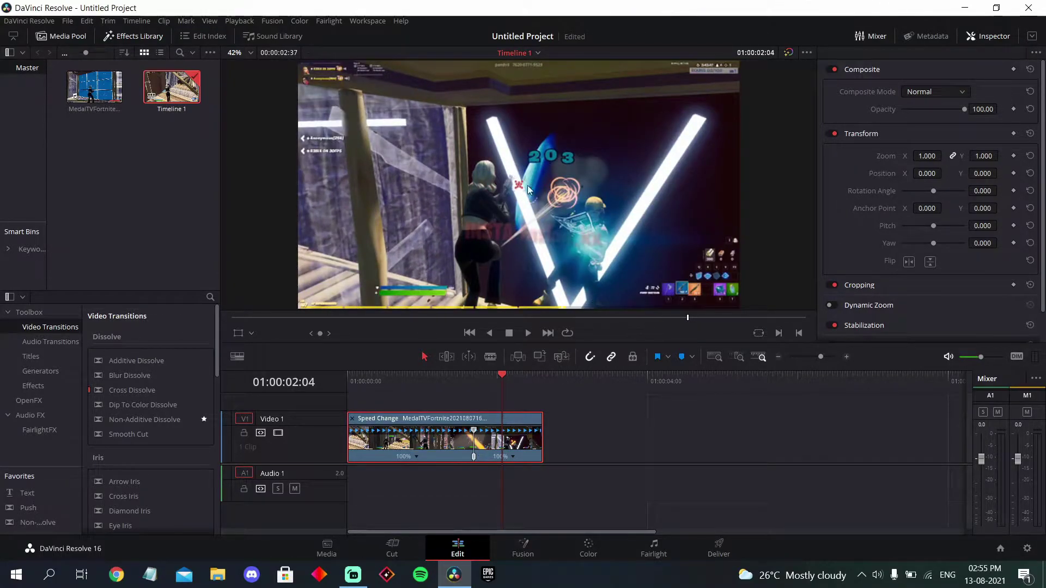
click(513, 456)
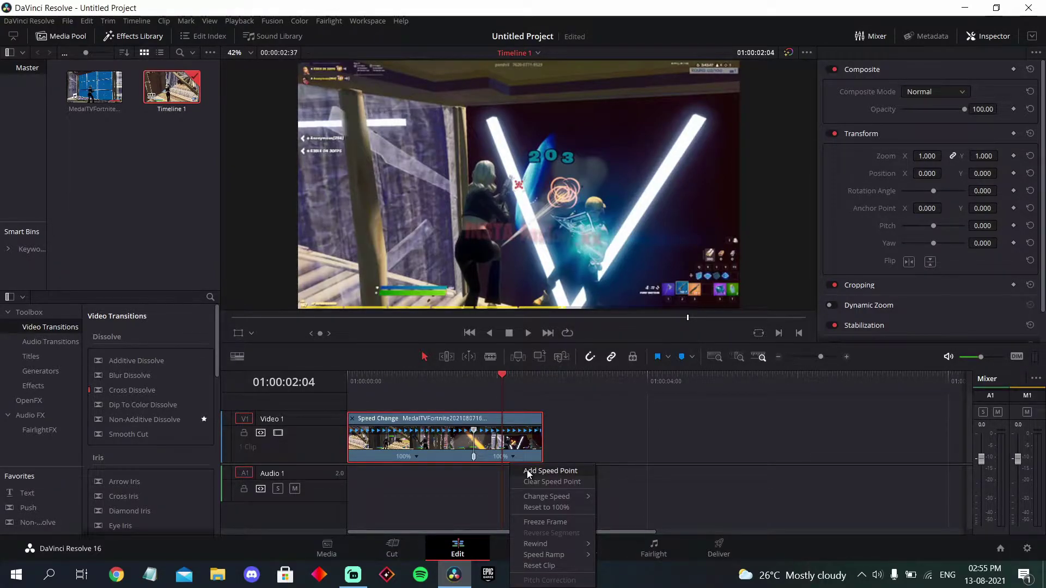
click(527, 472)
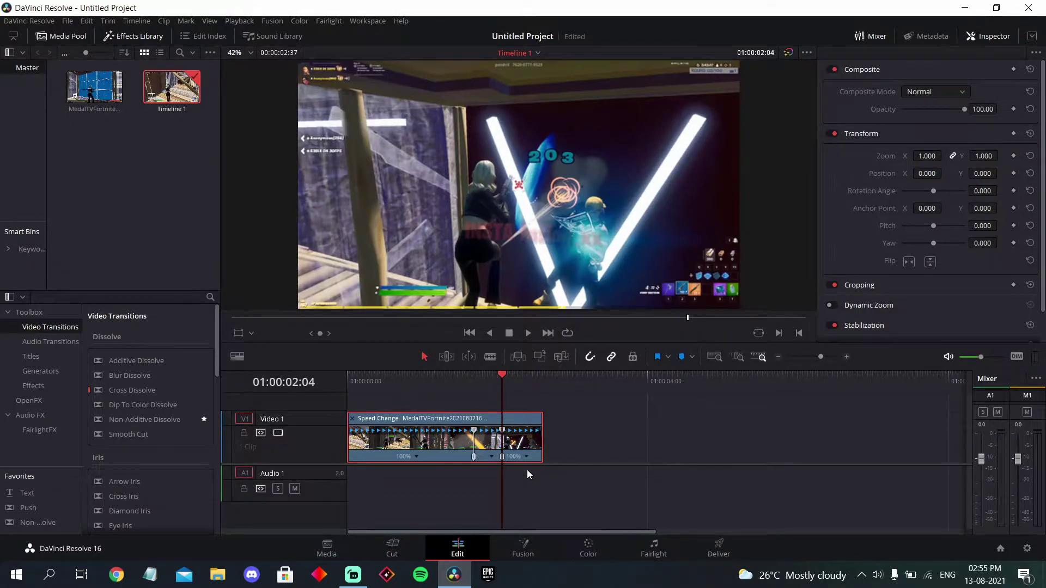
click(489, 386)
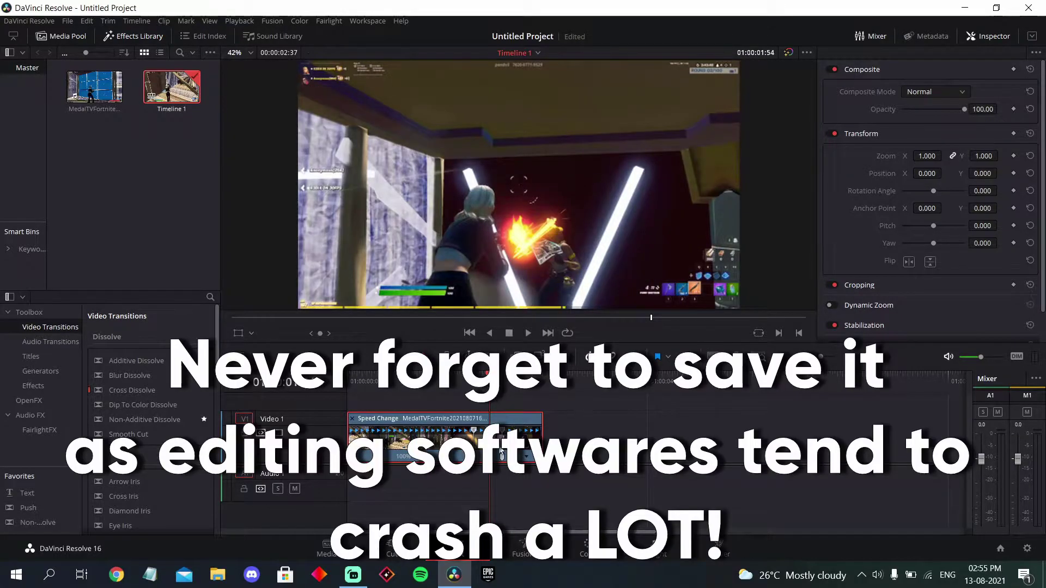
click(491, 460)
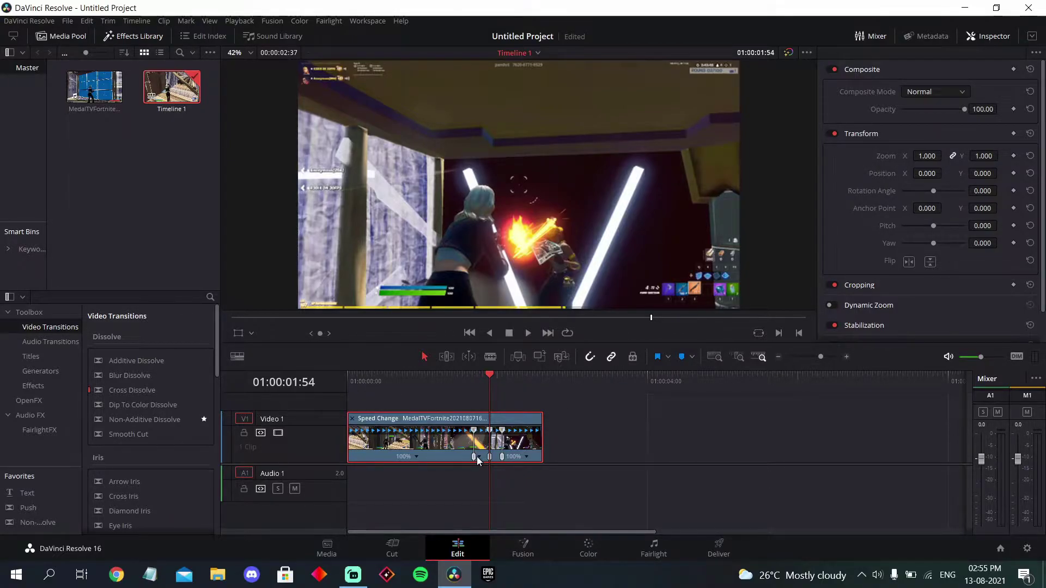
click(480, 462)
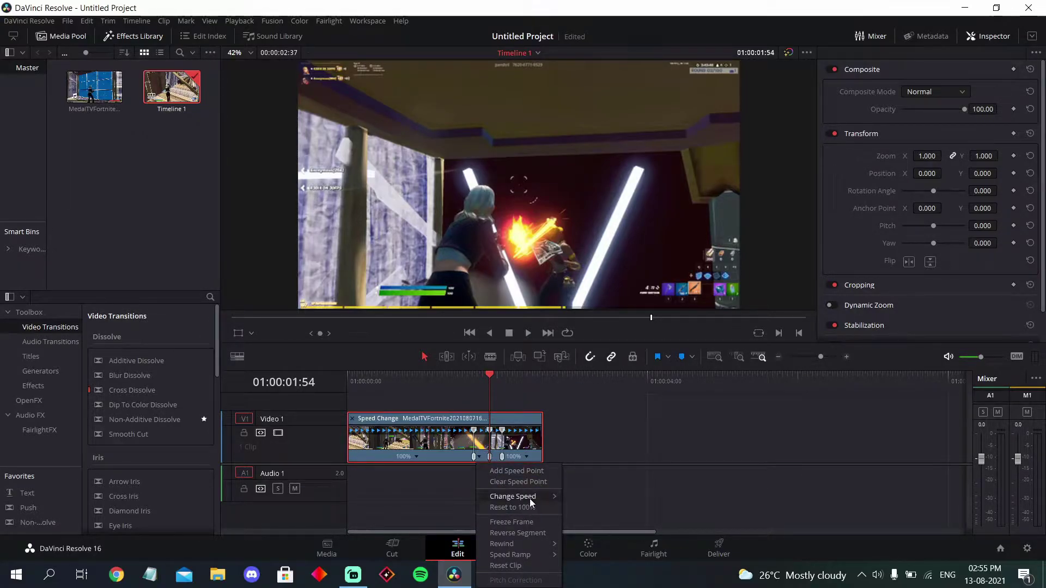
Slow two clip sections, including the last one, to 50% and zoom out.
mouse_move(514, 497)
click(589, 499)
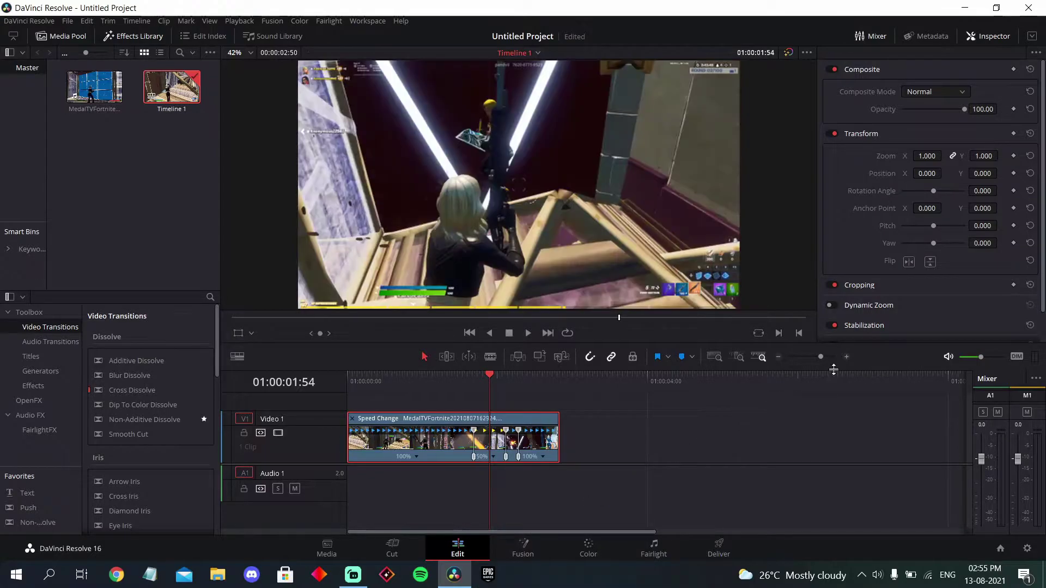
click(844, 356)
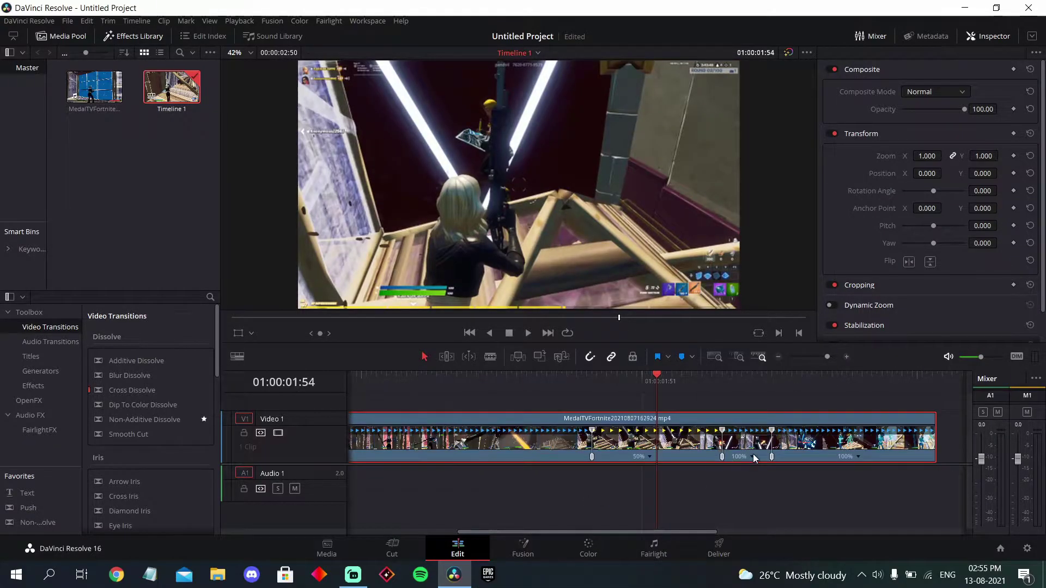
click(753, 458)
mouse_move(786, 496)
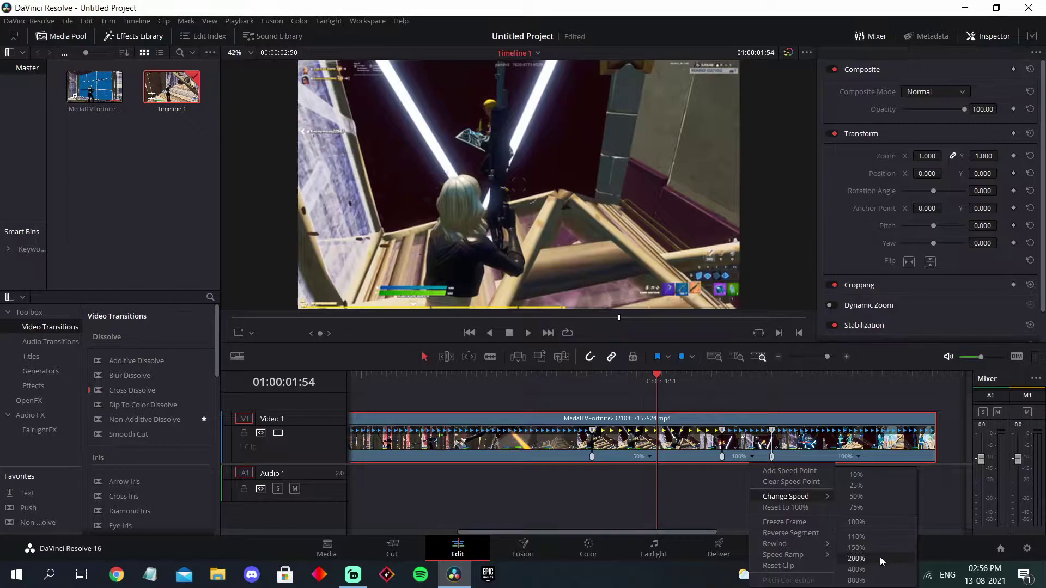
click(881, 560)
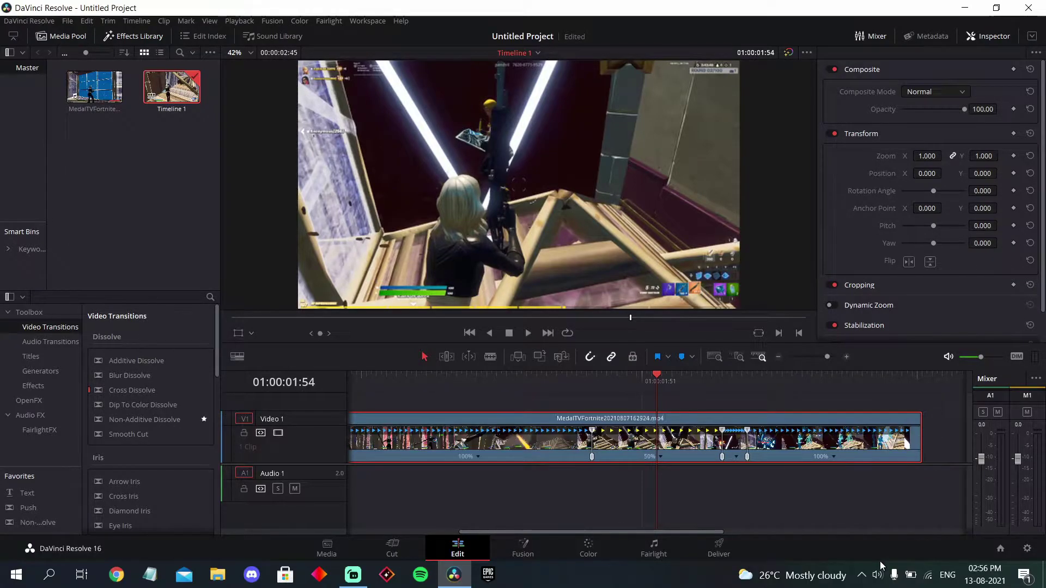
click(835, 461)
mouse_move(867, 497)
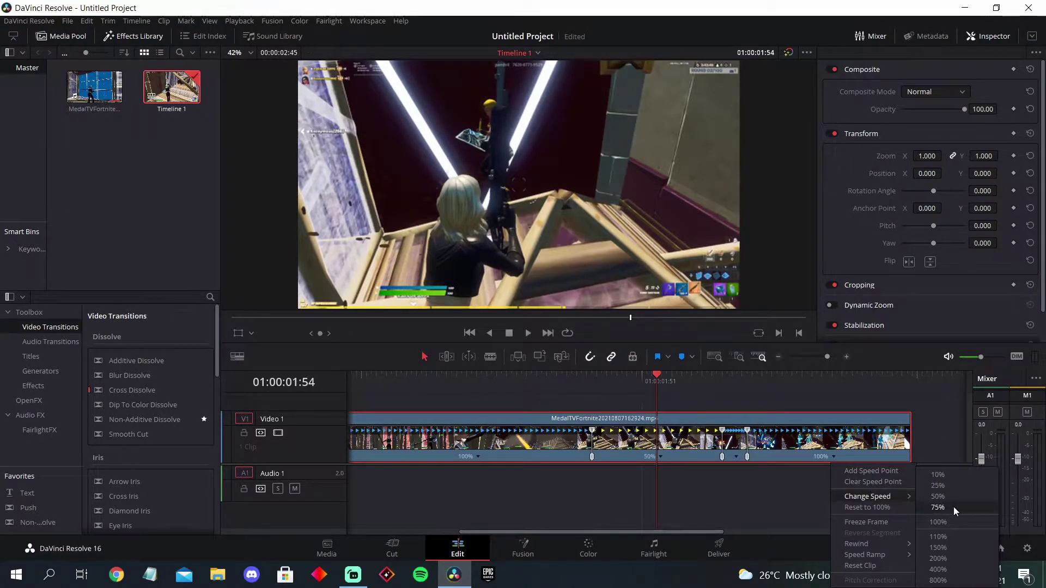
click(930, 496)
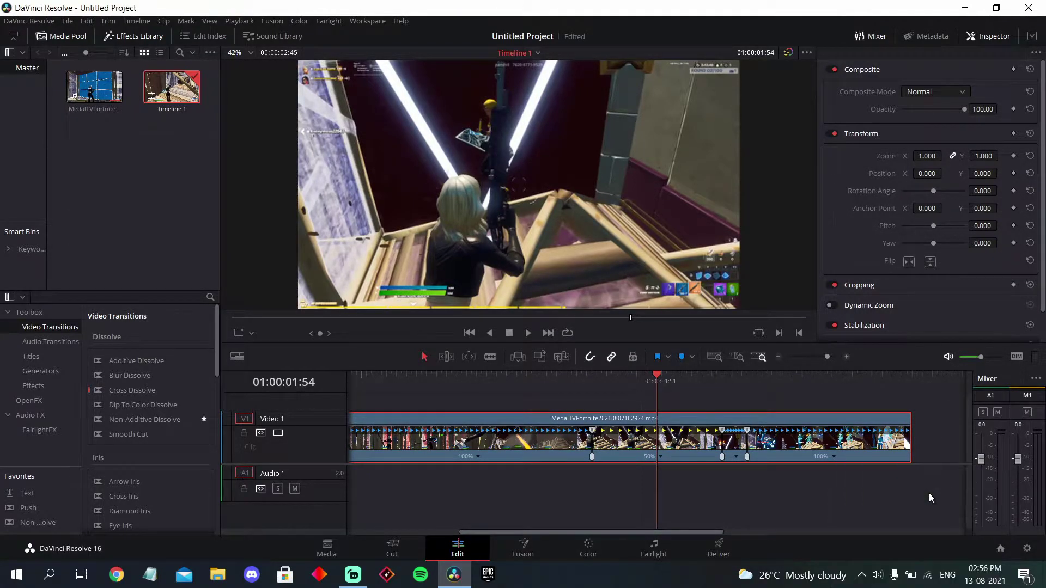
click(775, 356)
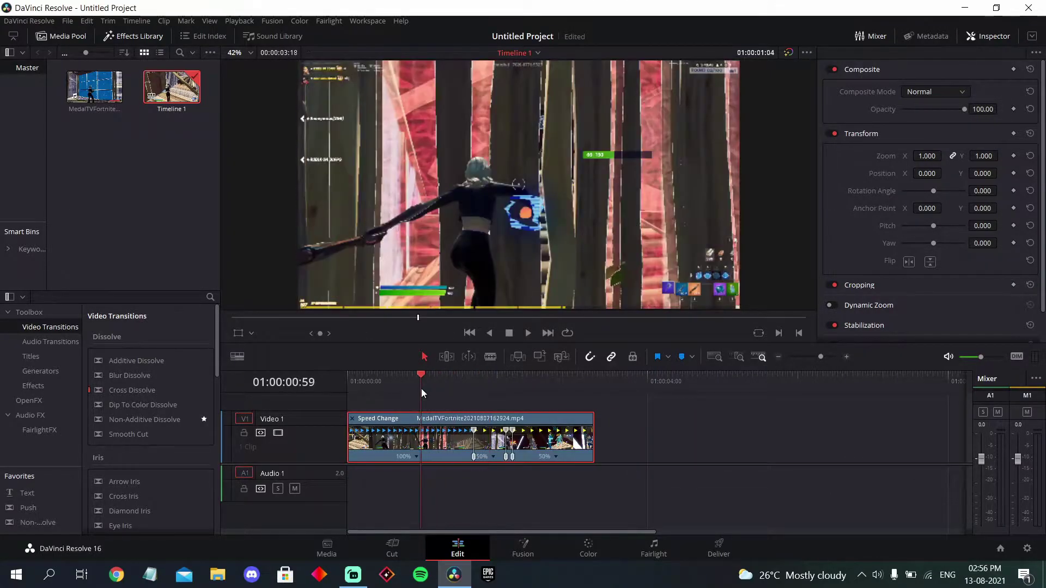
Play back the retimed clip from the start and from about one second.
drag(469, 395, 333, 372)
key(space)
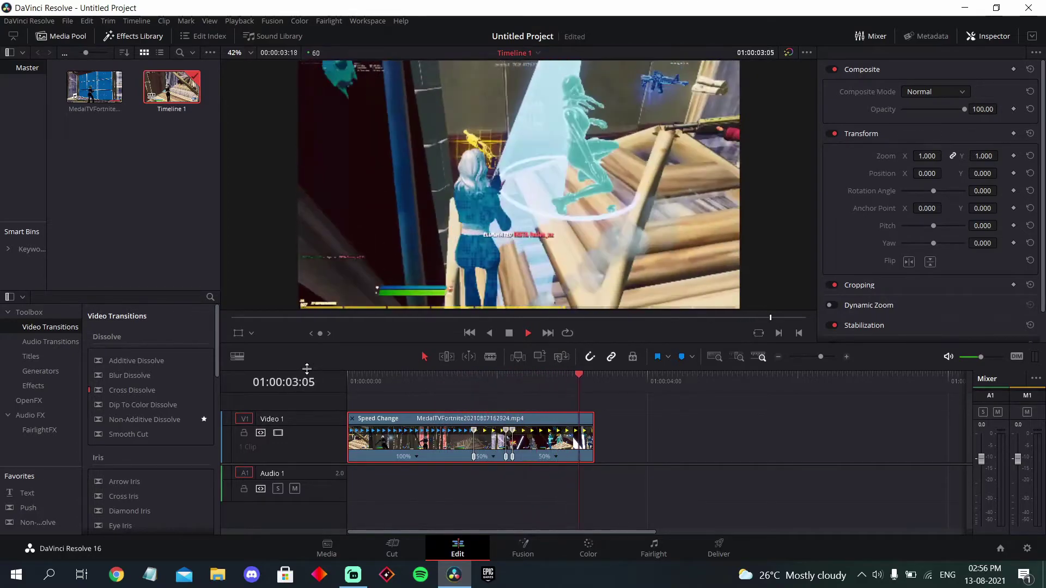
drag(595, 384, 450, 385)
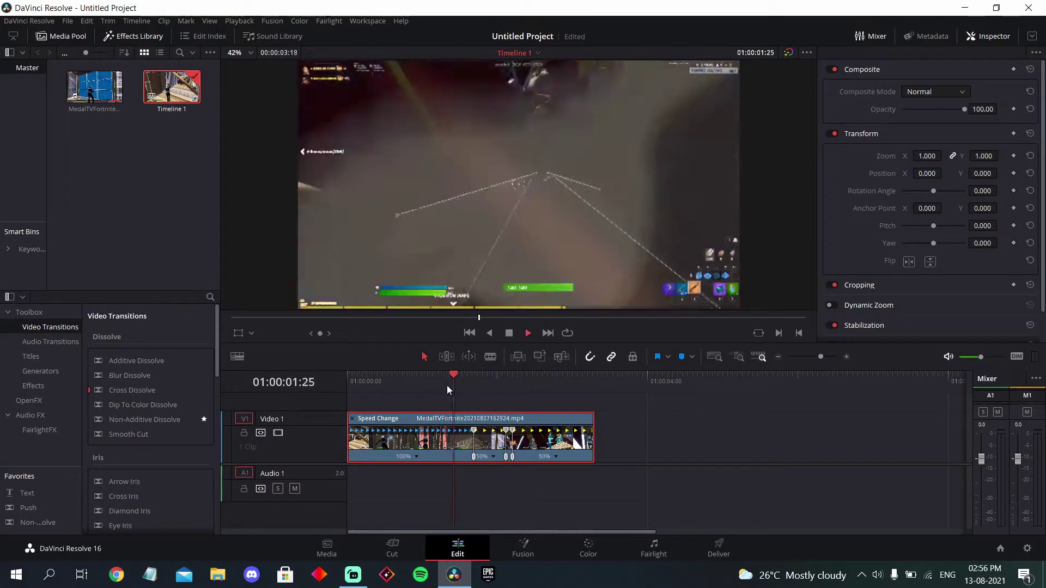
key(space)
key(space)
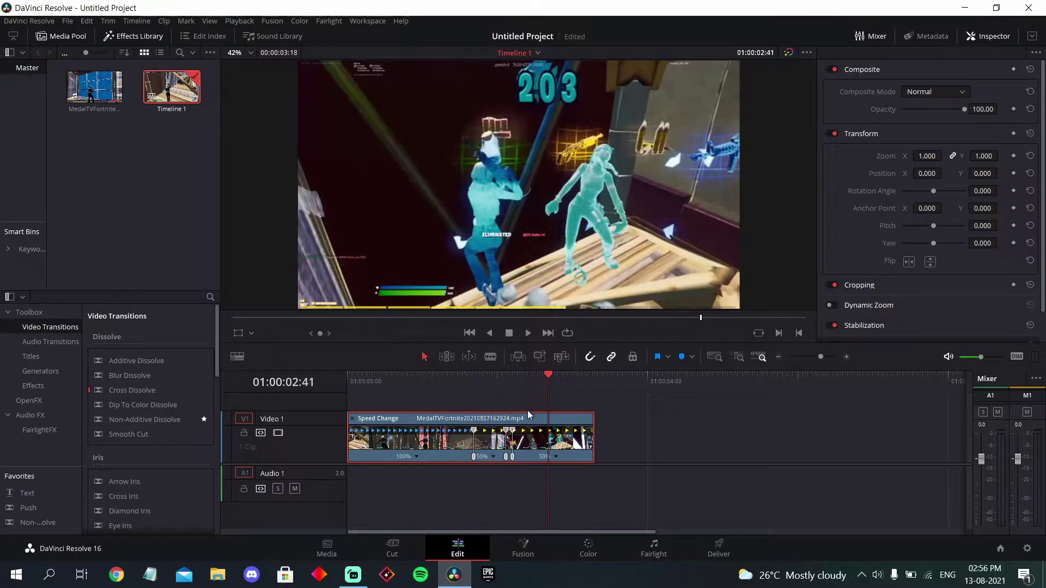
Try shifting a speed point earlier, undo it, replay, and begin saving with Ctrl+S.
drag(503, 457, 497, 457)
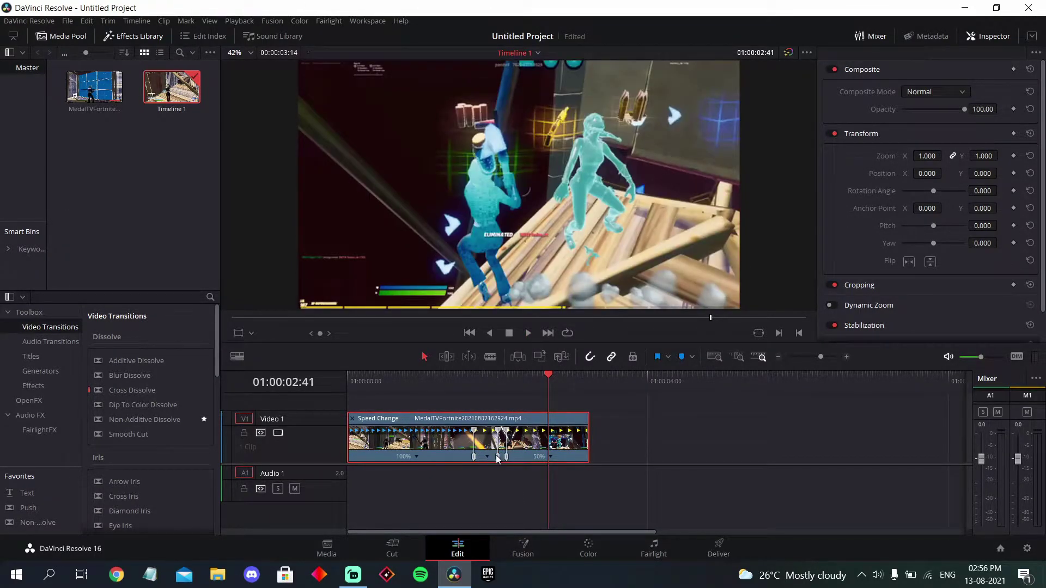
click(435, 379)
key(space)
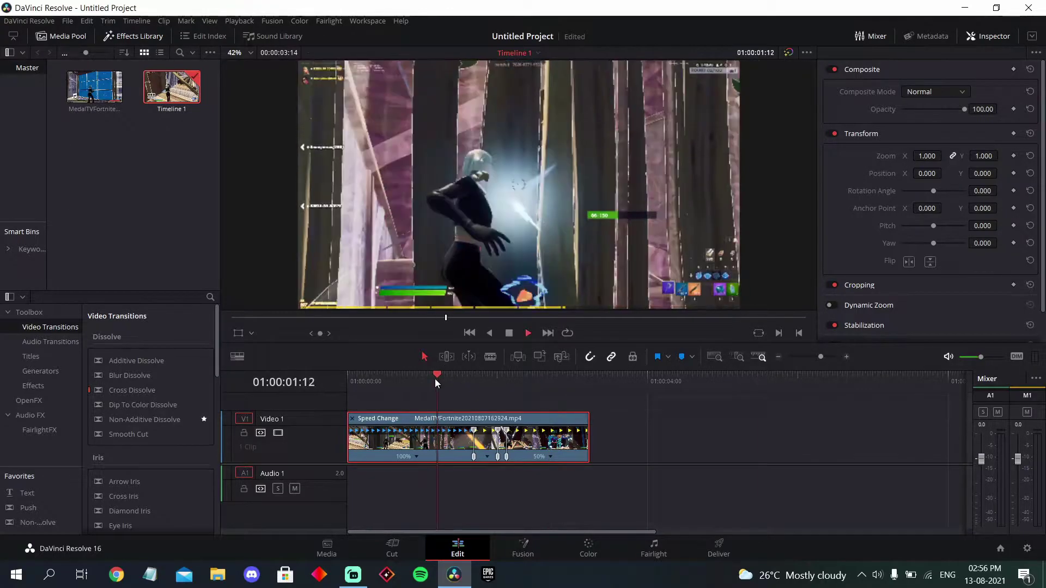
key(space)
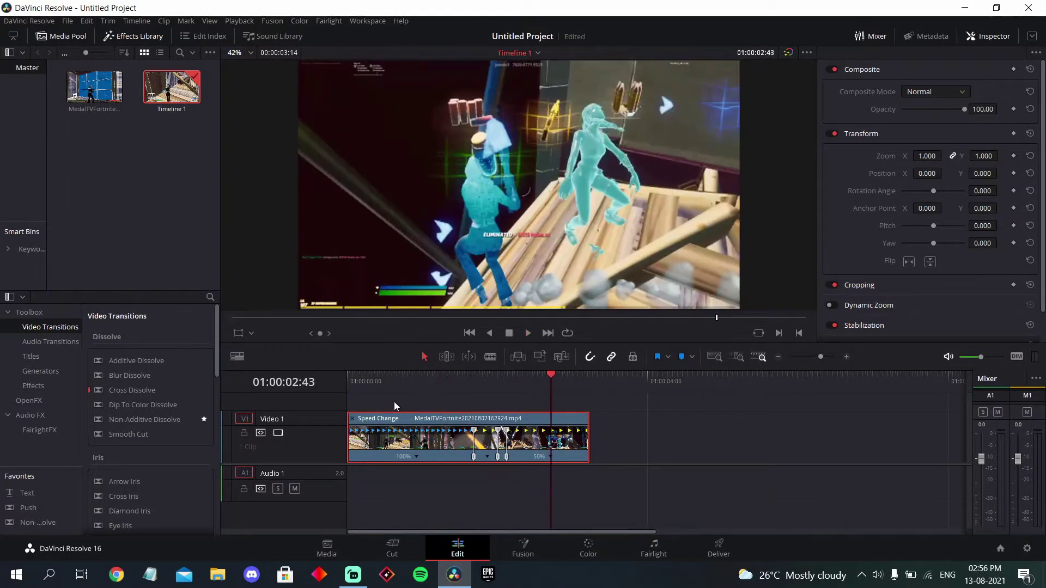
key(ctrl+z)
click(475, 383)
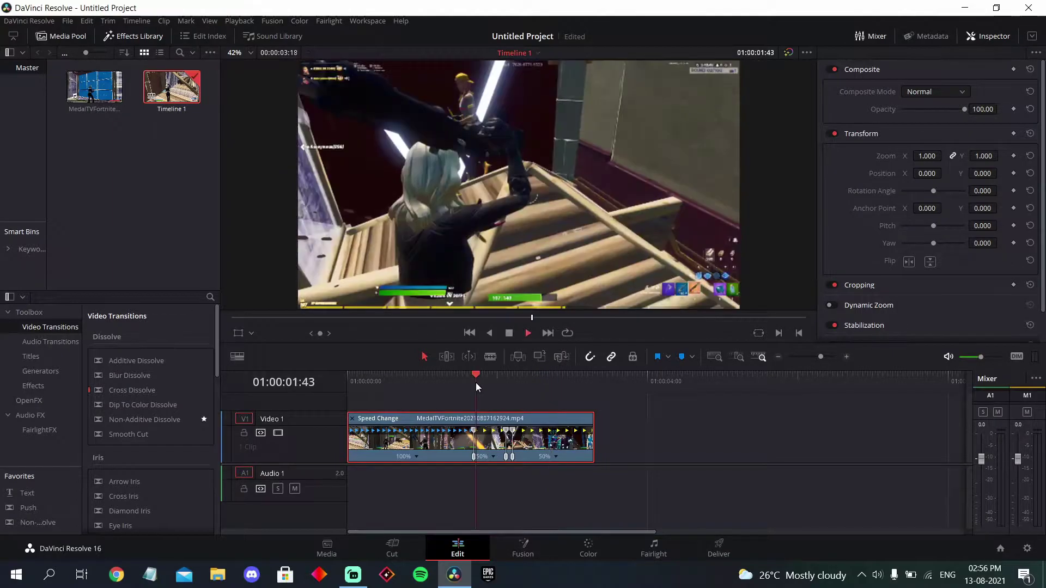
key(space)
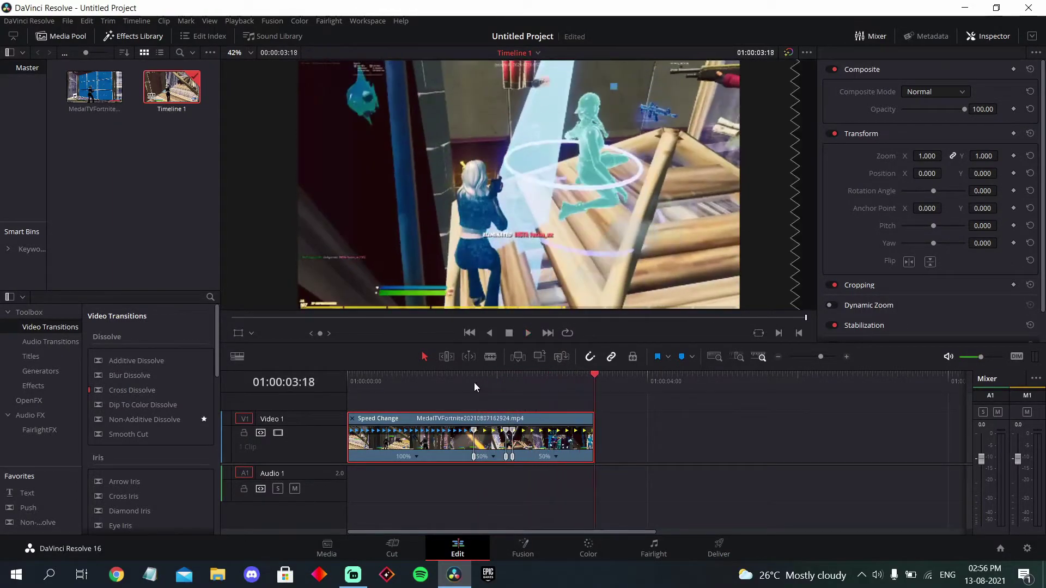
key(ctrl+s)
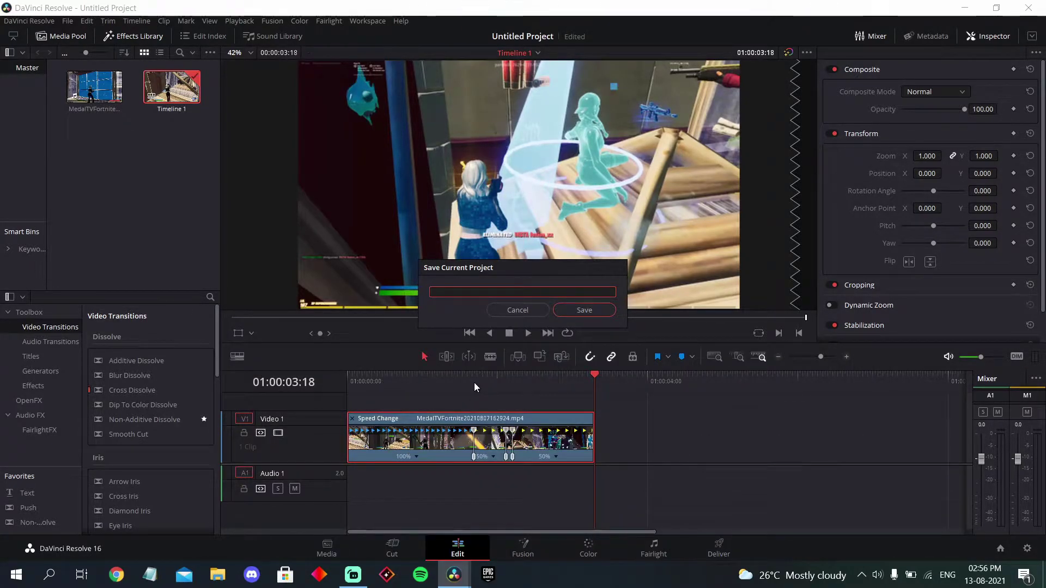
text(Tutu)
text(rial)
Save the project as 'Tuturial', hide the retime controls, and open Import Media.
key(Return)
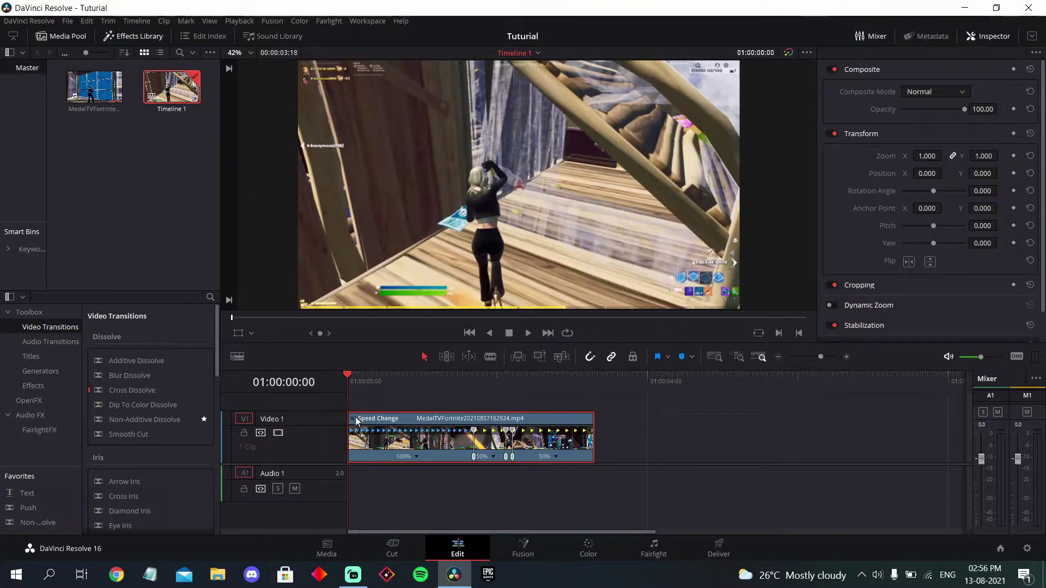
click(354, 421)
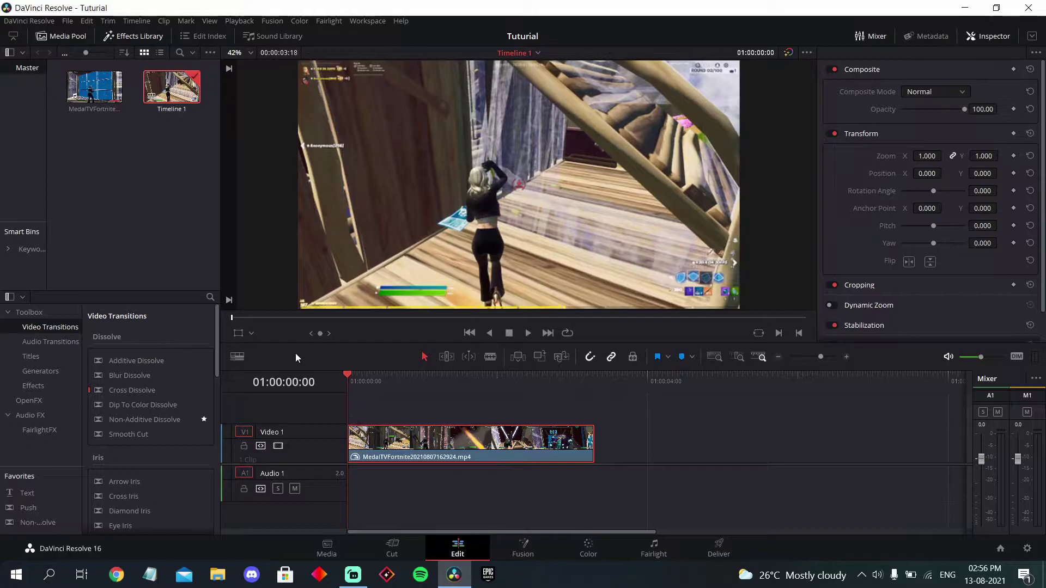
key(ctrl+i)
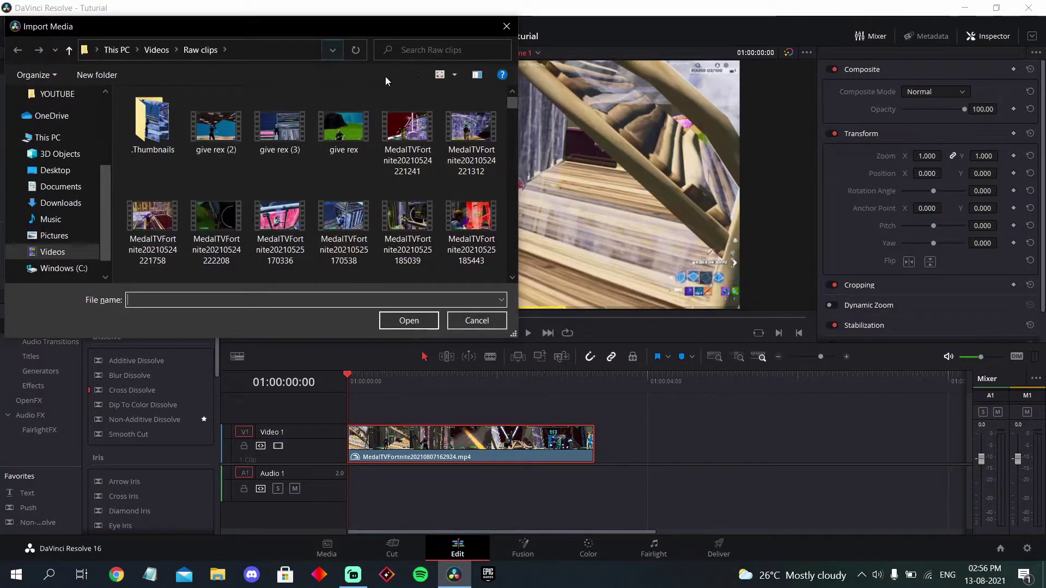
Search Downloads for 'mamacita' and drag D-Rah - Mamacita (Lyrics) onto the timeline.
click(64, 205)
scroll(274, 190, down, 5)
scroll(316, 141, down, 5)
scroll(323, 141, down, 5)
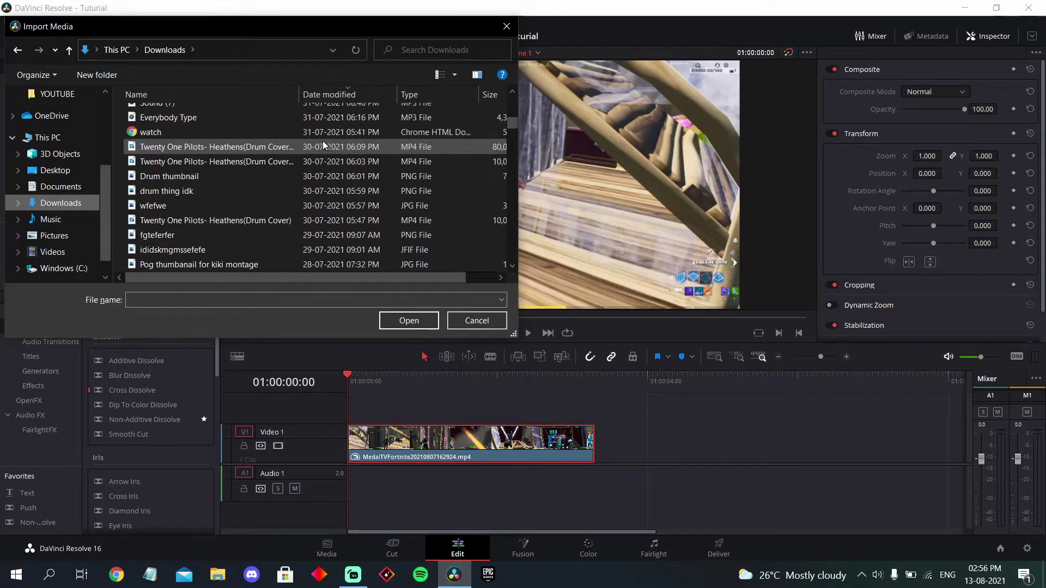
scroll(322, 141, down, 3)
scroll(302, 140, up, 3)
scroll(270, 152, up, 2)
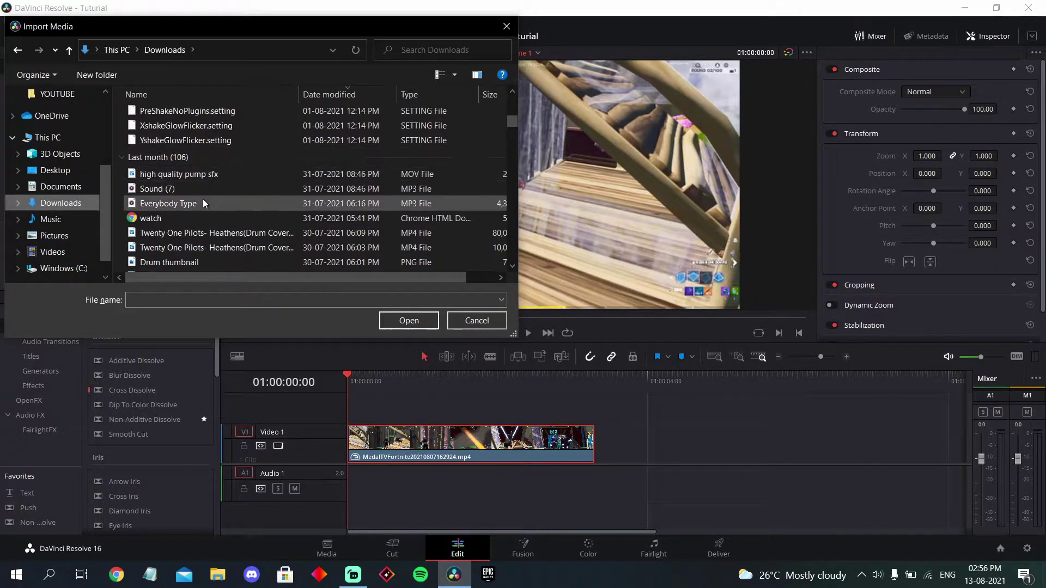
scroll(202, 204, up, 2)
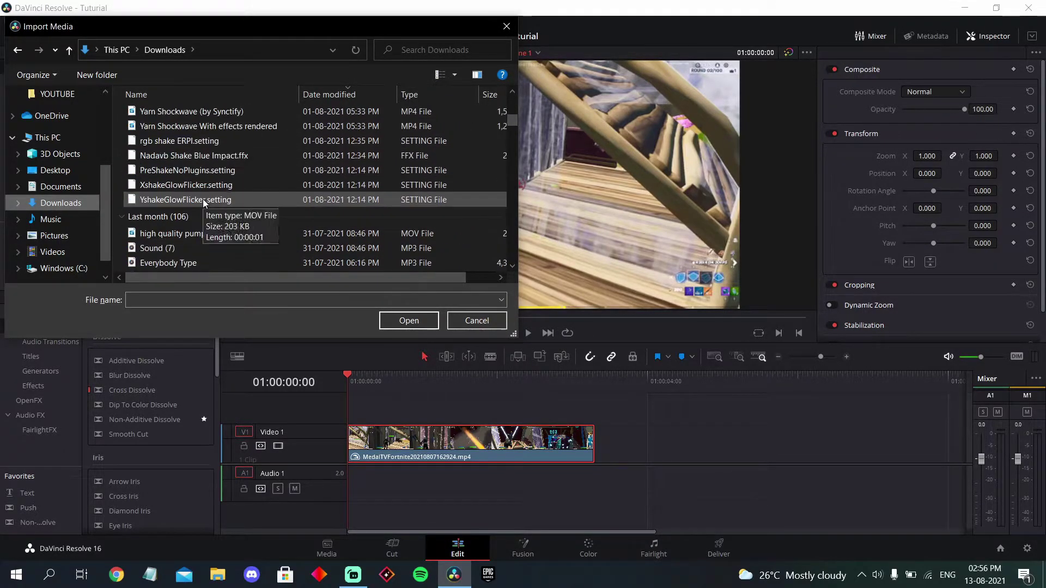
click(478, 52)
text(mamacita)
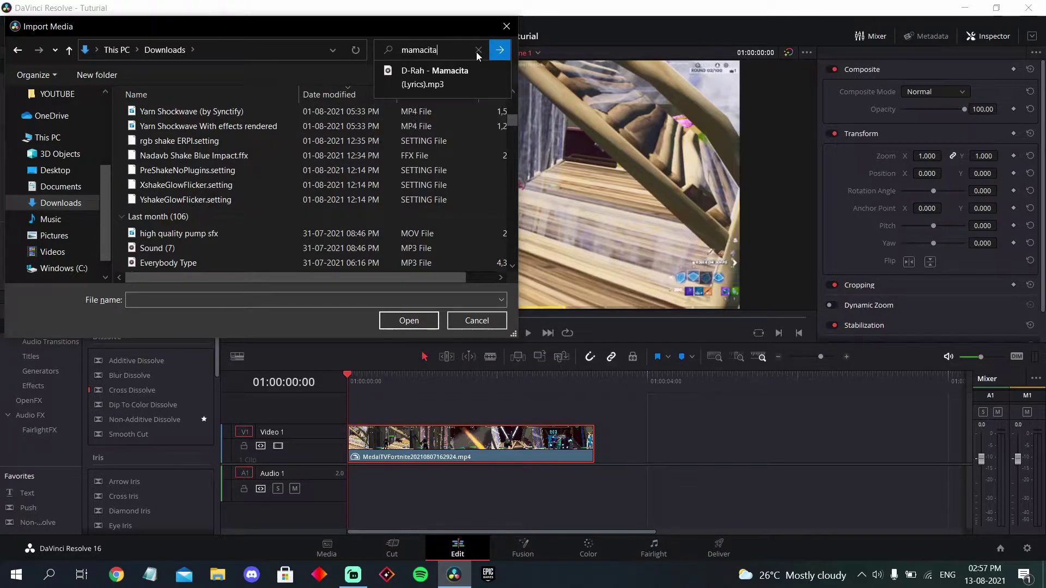
click(501, 51)
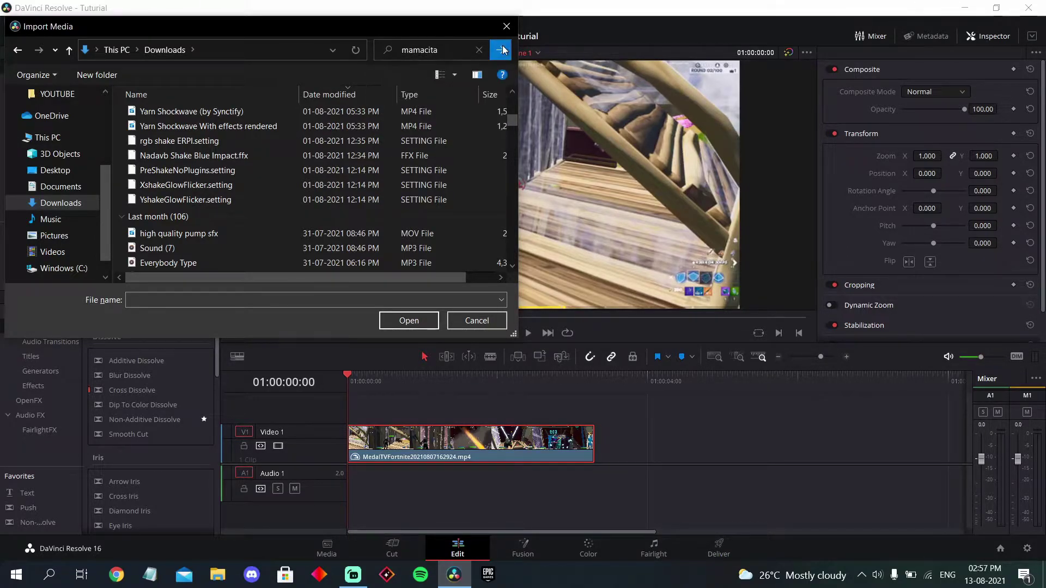
mouse_move(171, 132)
mouse_down()
mouse_move(498, 324)
mouse_move(472, 510)
mouse_move(417, 507)
mouse_move(370, 471)
mouse_move(350, 472)
mouse_up()
Place the song on Audio 1, nudge the gameplay clip later, and preview playback.
key(Escape)
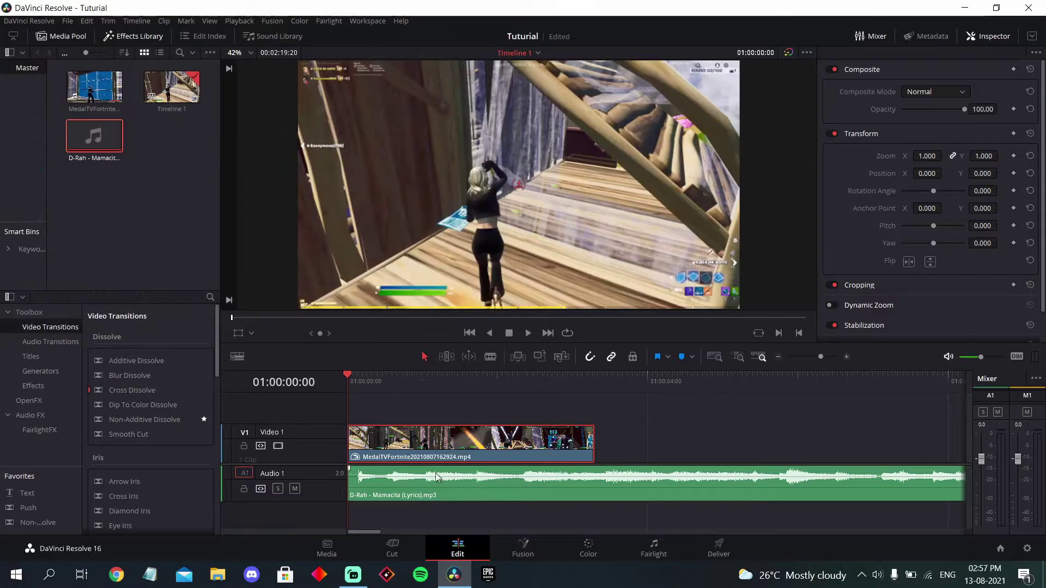
drag(446, 431, 498, 433)
key(space)
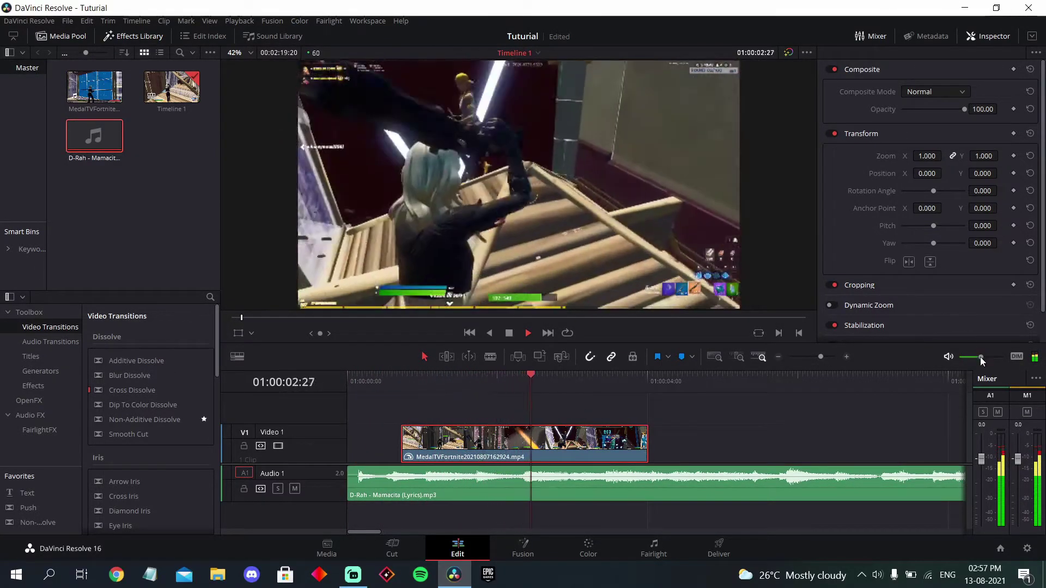
drag(980, 358, 974, 357)
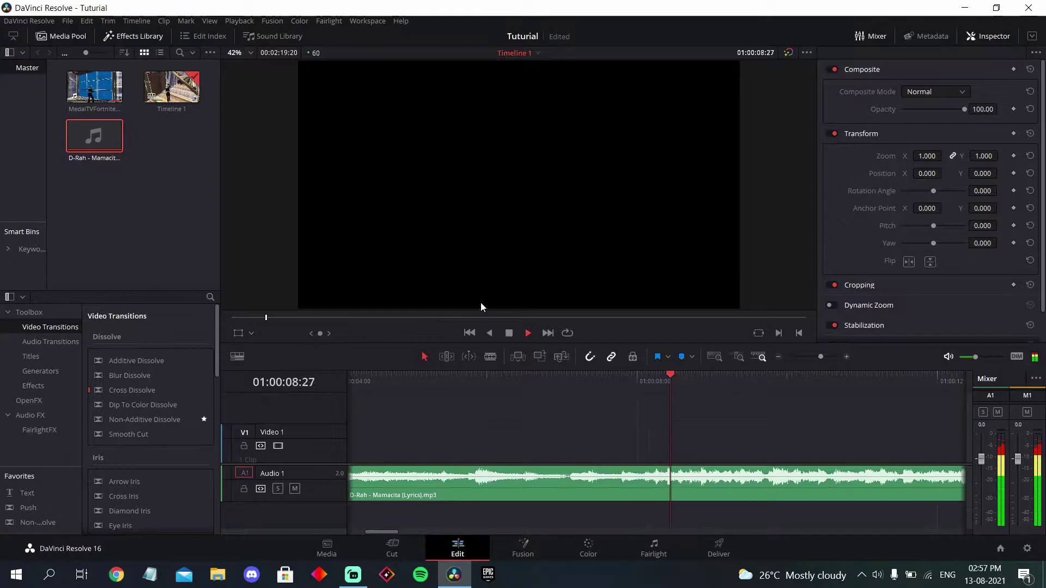
click(780, 356)
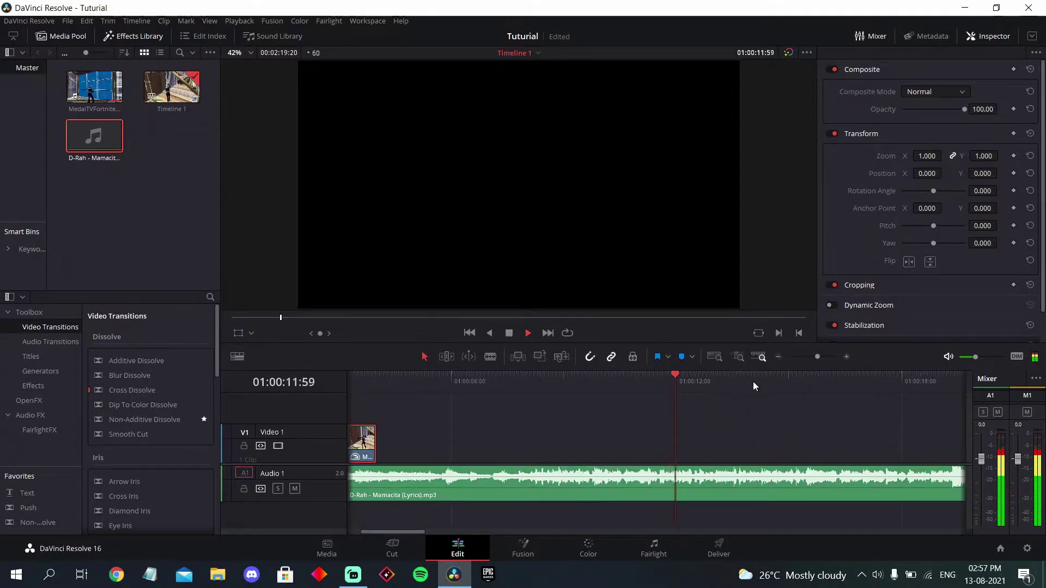
click(780, 358)
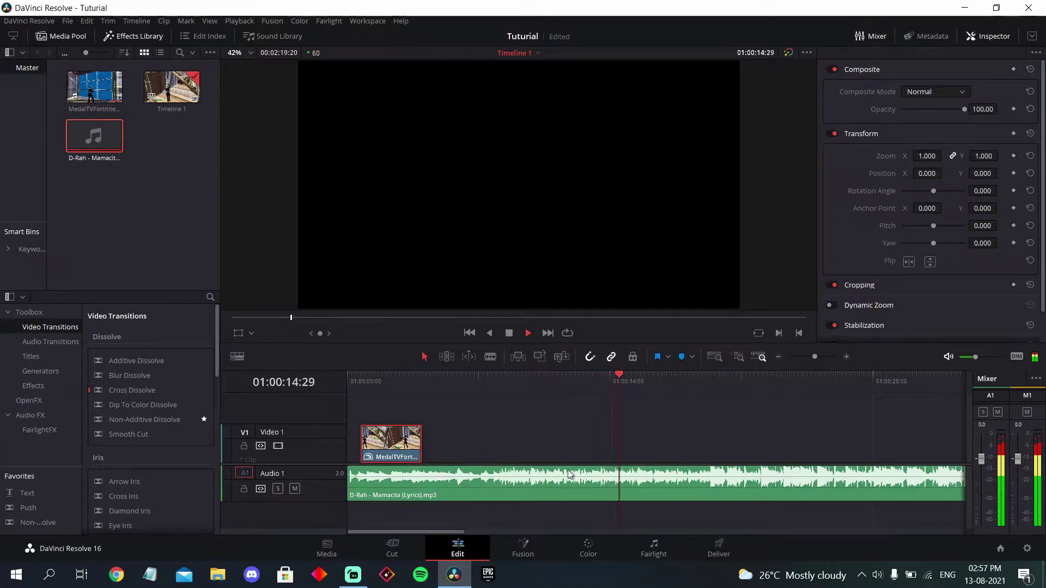
Mark beats on the song and gameplay clip, then drag the clip past 01:00:14:00.
click(570, 480)
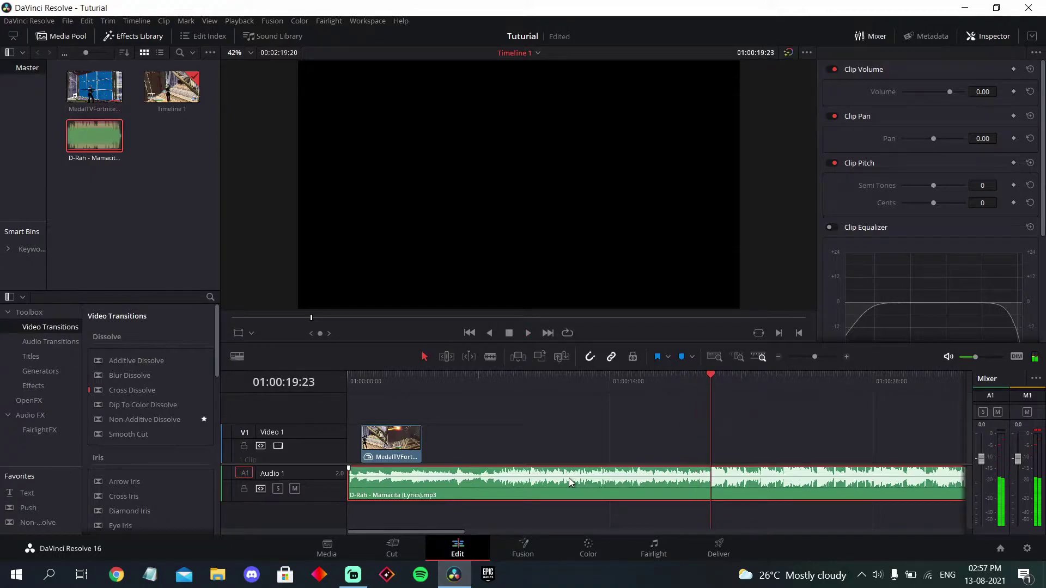
key(m)
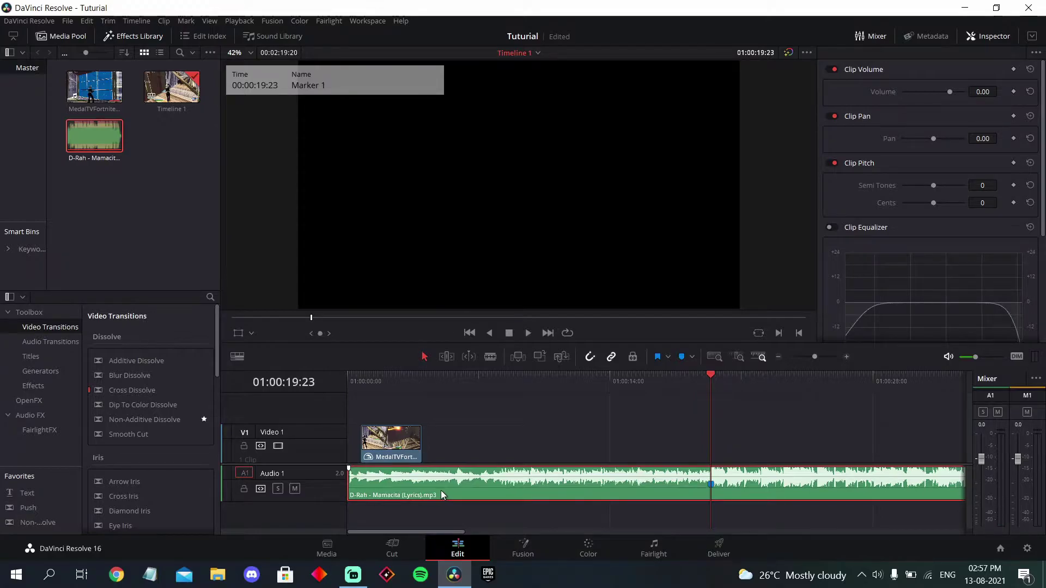
click(401, 450)
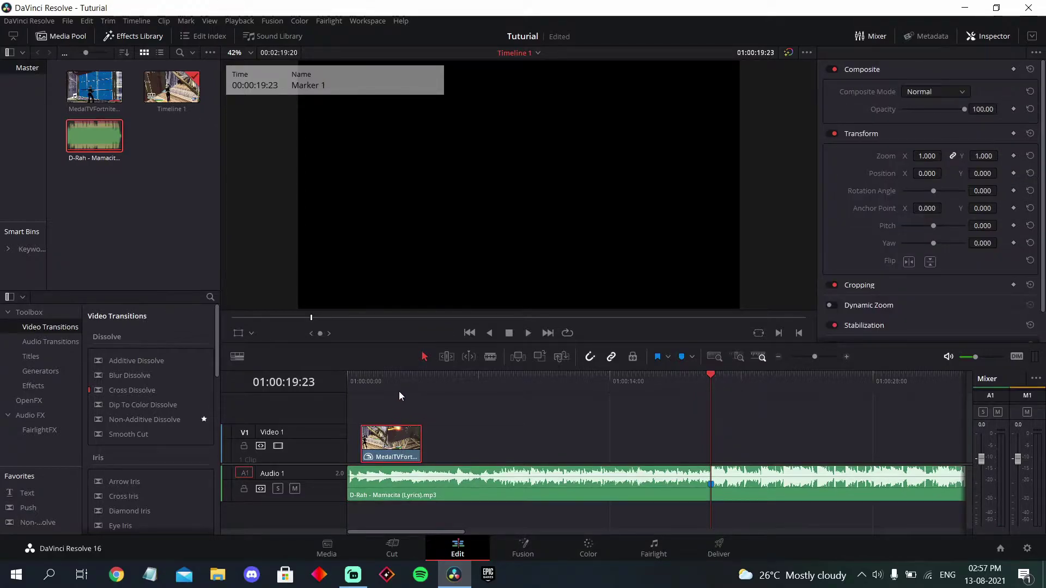
click(399, 392)
key(space)
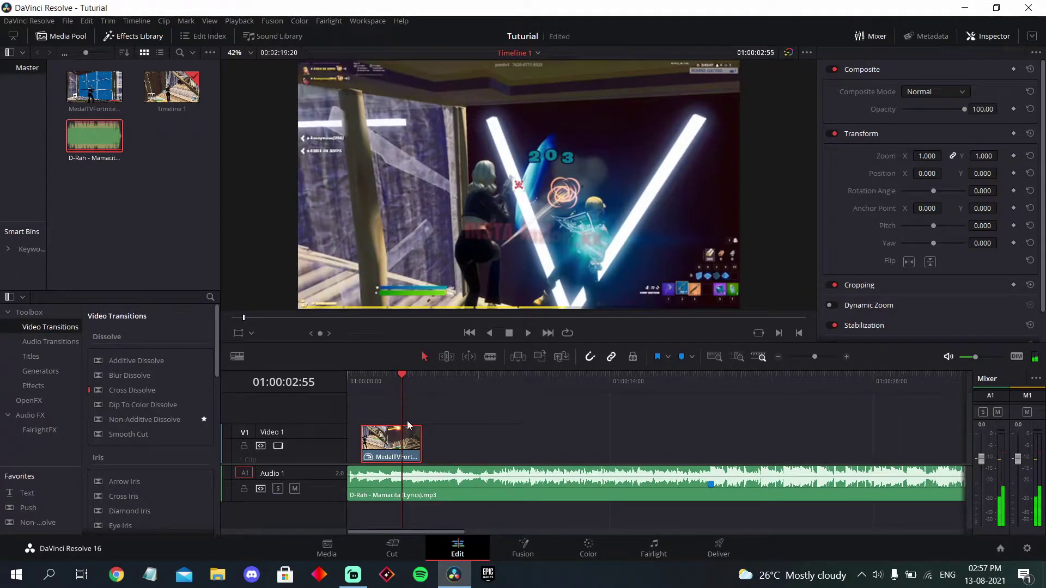
mouse_move(392, 428)
key(m)
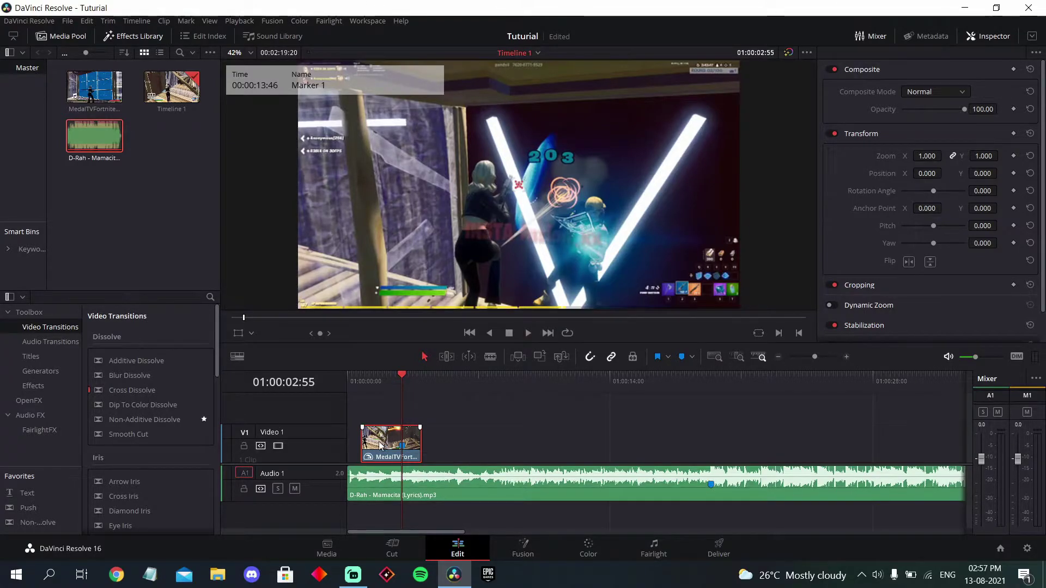
drag(380, 445, 691, 438)
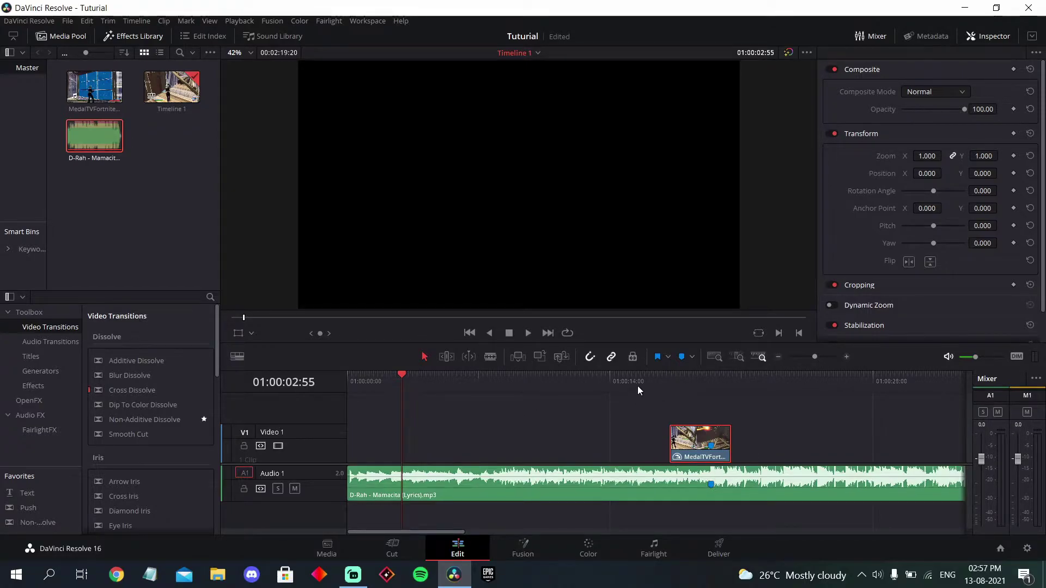
Move the D-Rah song clip down to Audio 3 and bring up Import Media.
click(608, 495)
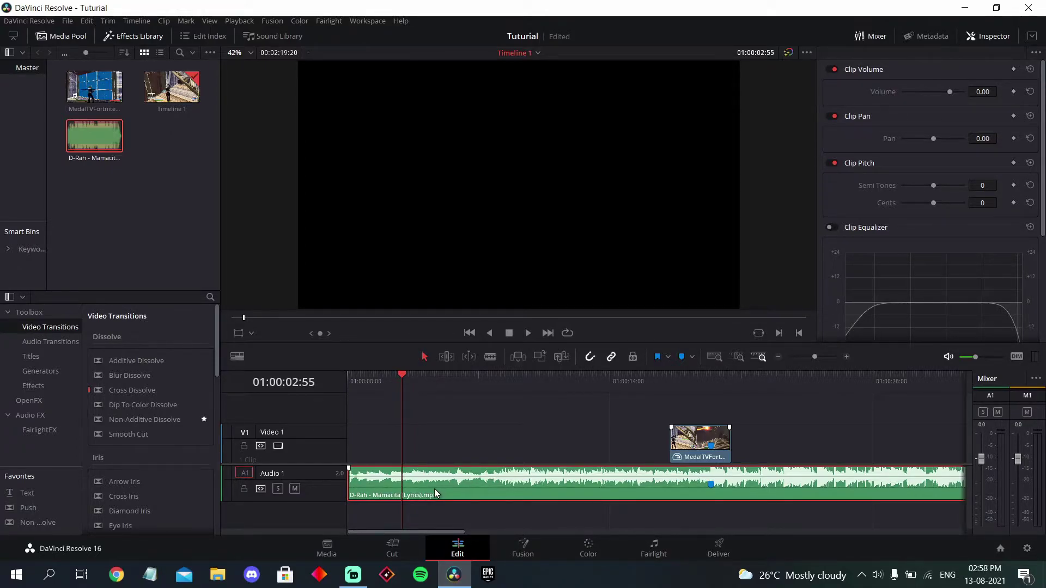
key(alt+Down)
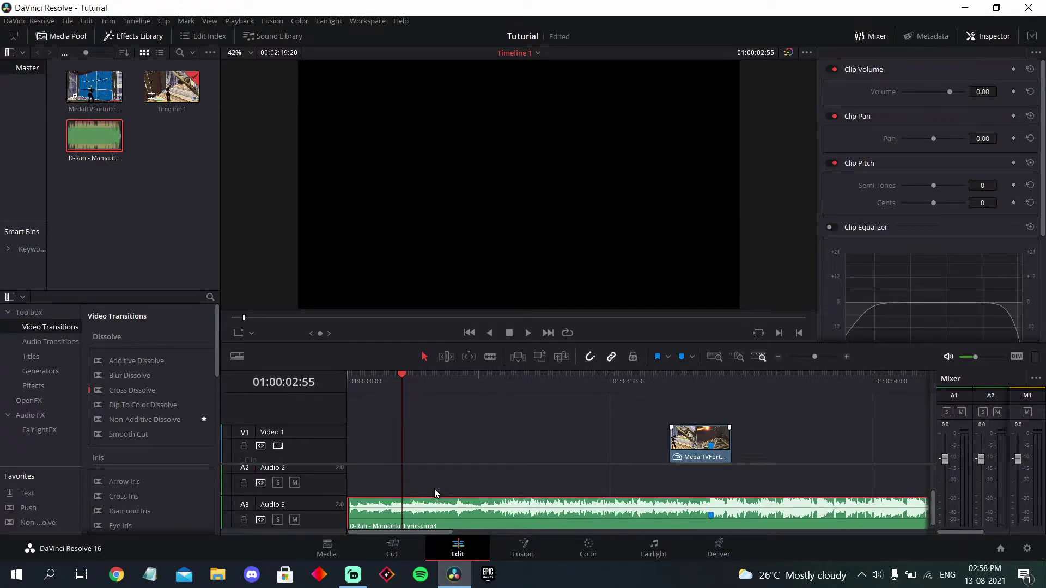
key(Delete)
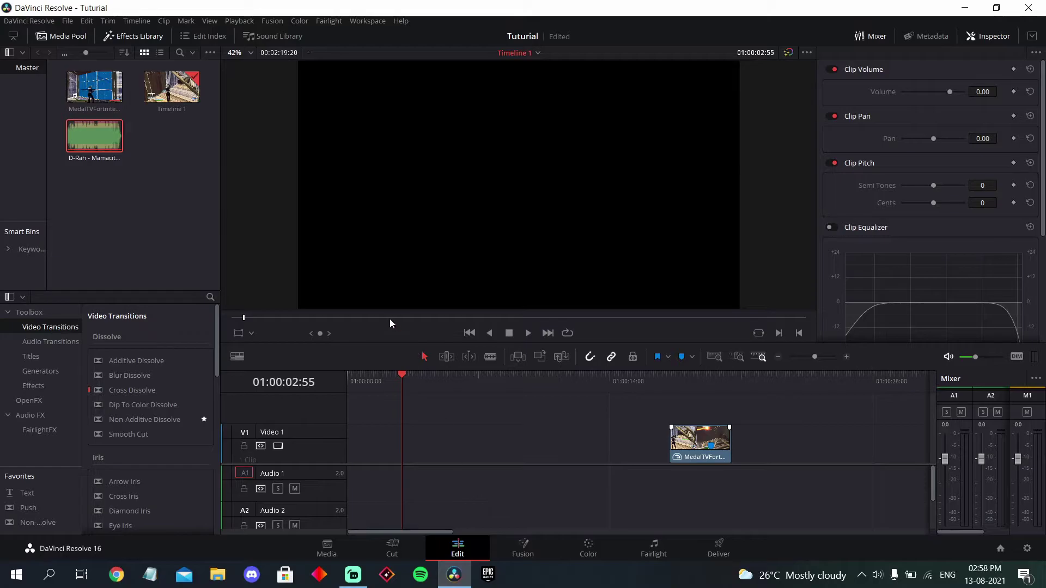
key(ctrl+i)
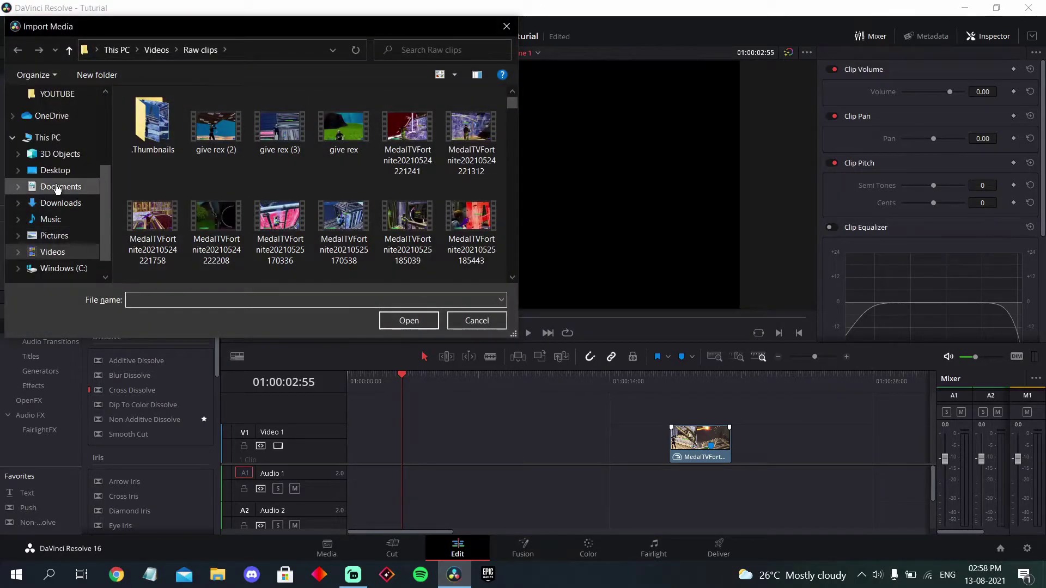
Find Fortnite Gold Pump Sound Effect in Downloads and place it on Audio 1.
click(57, 202)
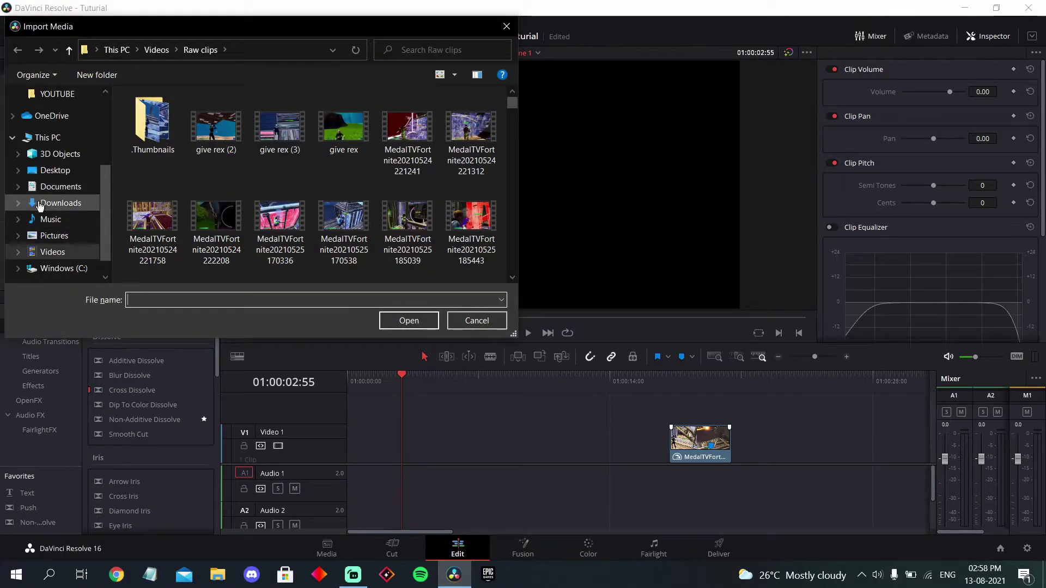
click(427, 51)
text(fortnite )
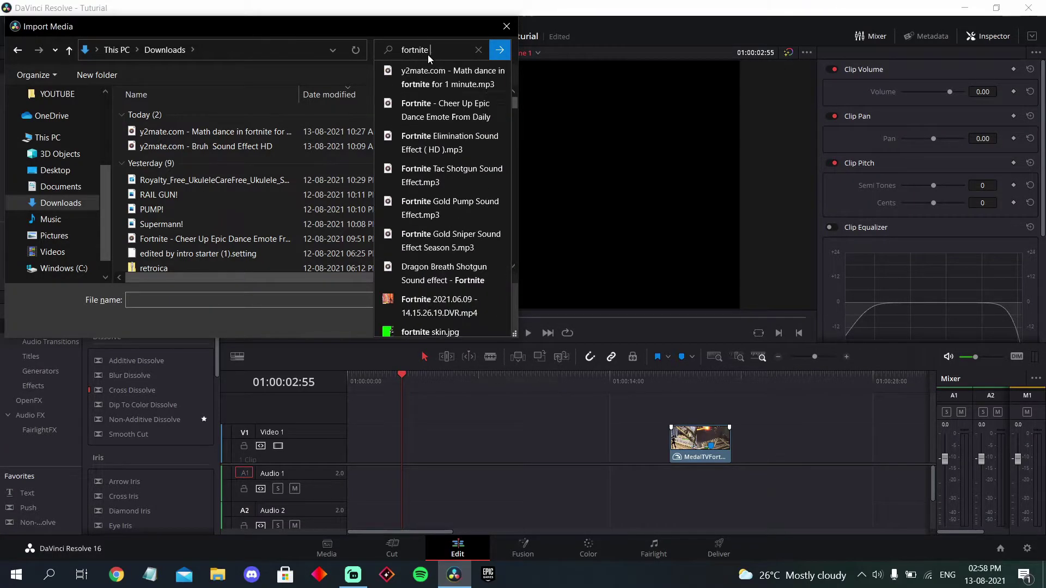
text(gold)
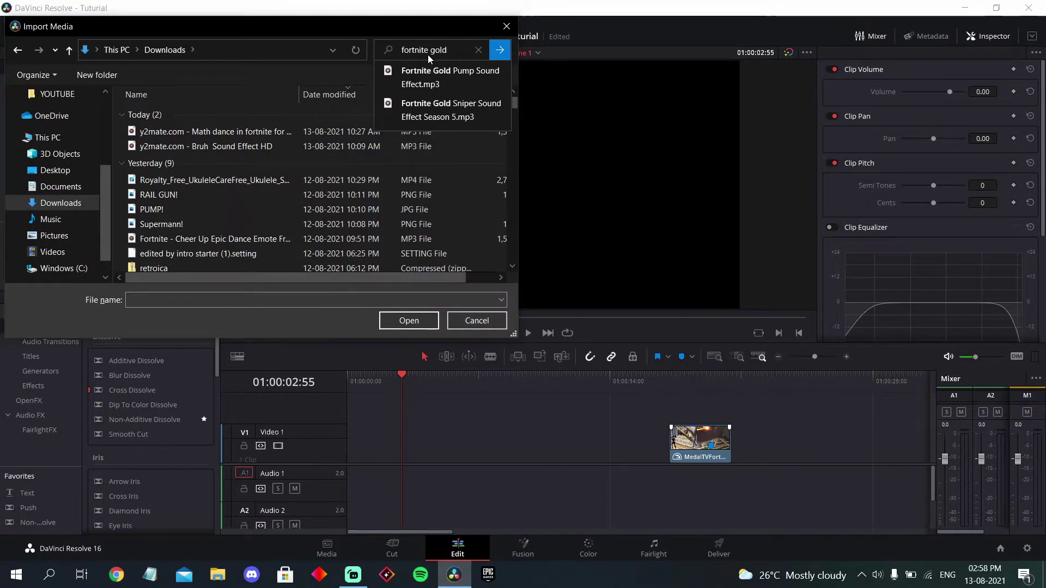
key(Return)
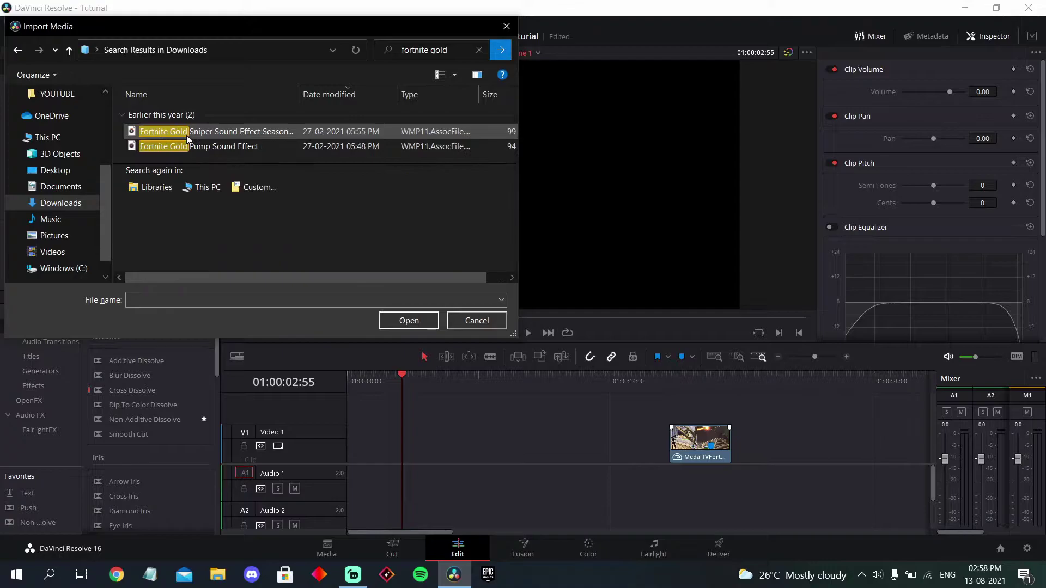
drag(196, 146, 672, 501)
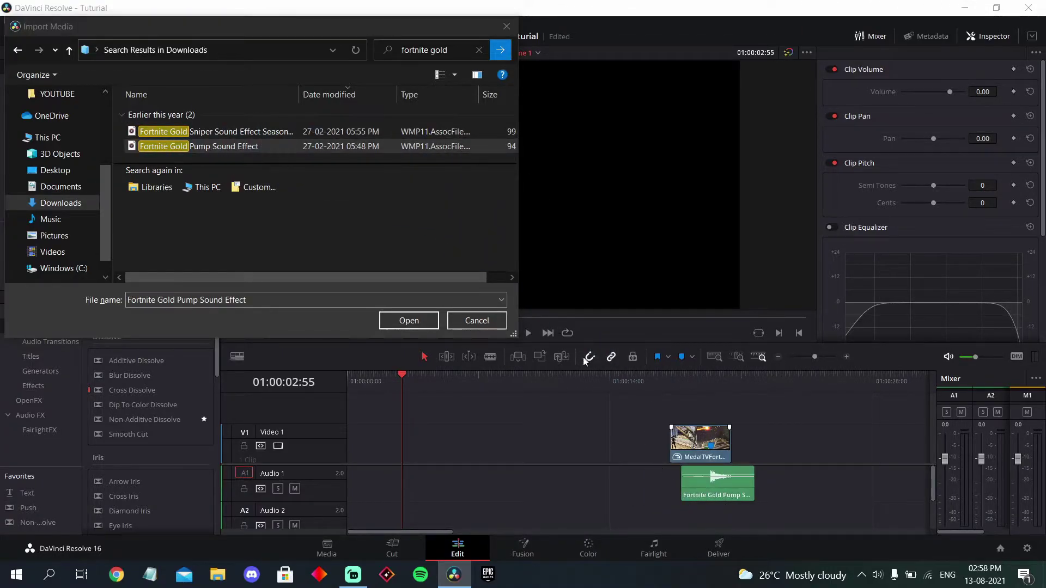
Find Bass Swoosh, place it on Audio 2, and close the import window.
click(478, 50)
text(b)
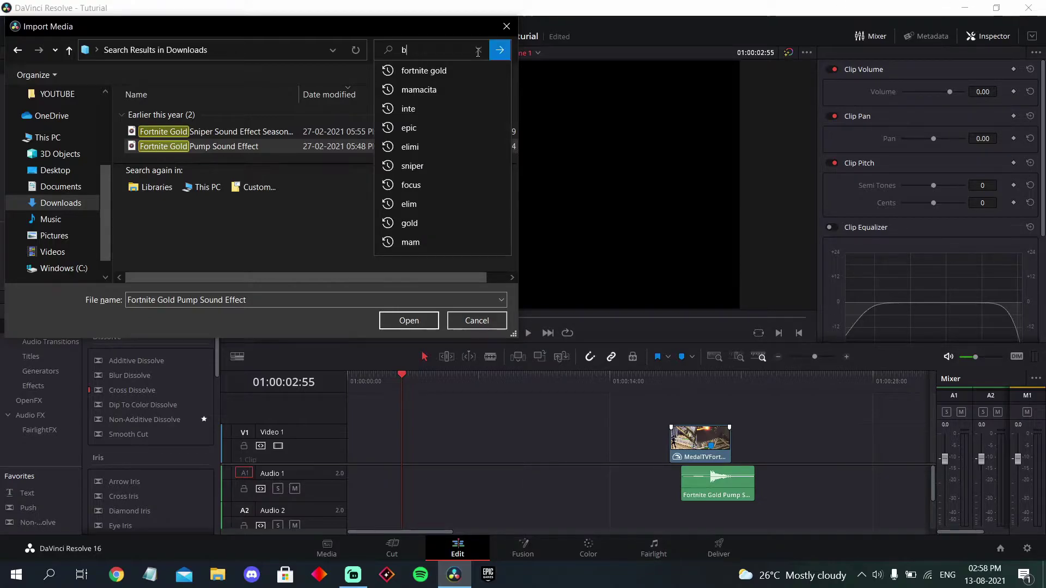
text(ass s)
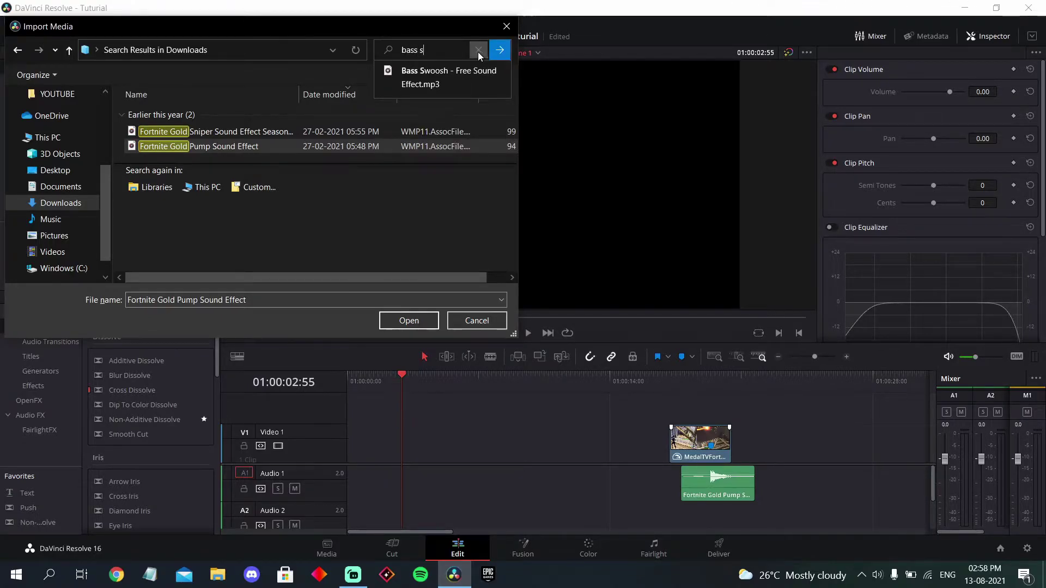
key(Return)
mouse_move(175, 131)
mouse_down()
mouse_move(683, 389)
mouse_move(705, 523)
mouse_up()
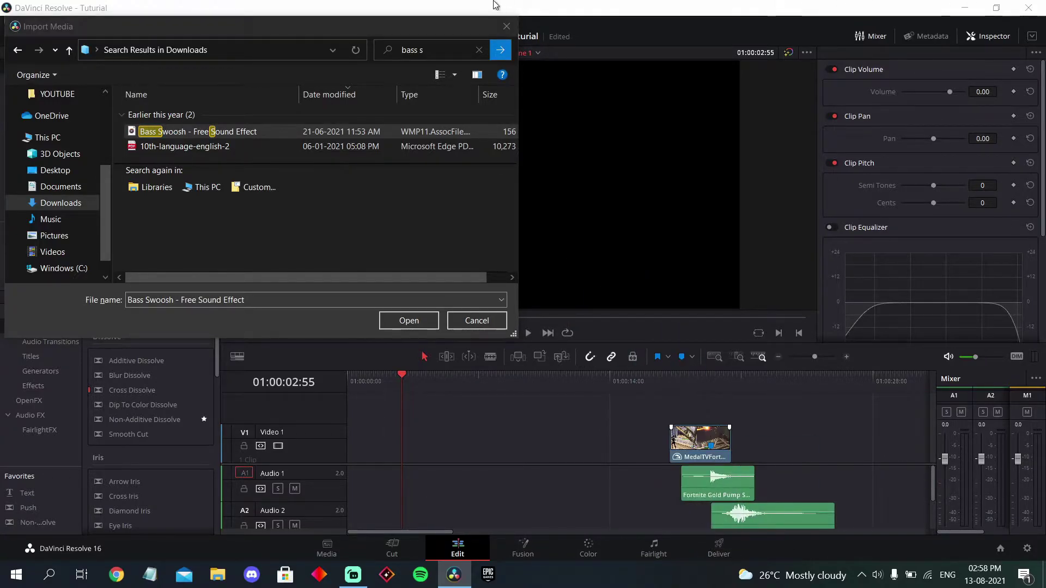
click(506, 26)
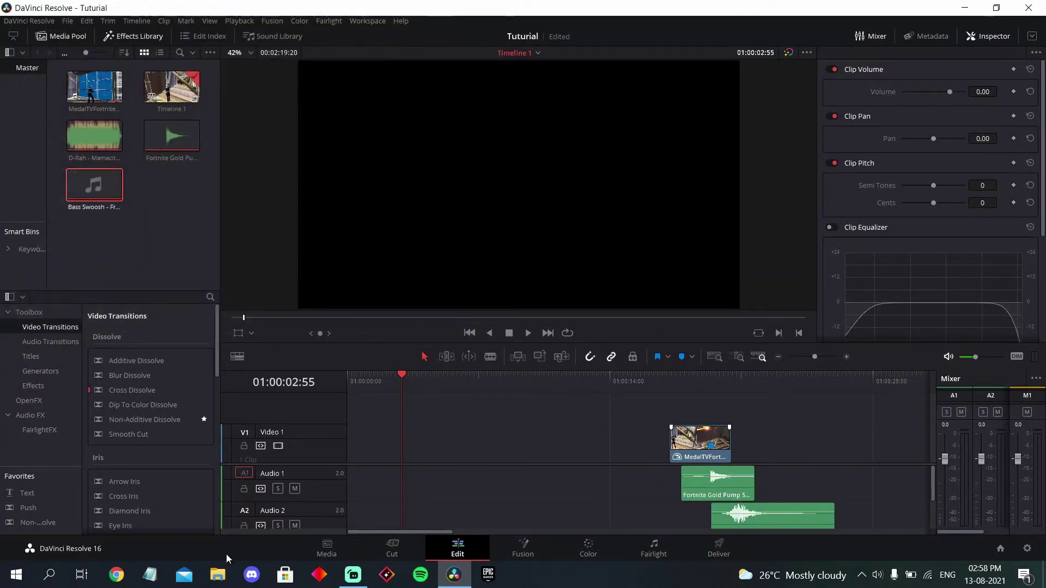
Mute Audio 1 and Audio 3 and play the Bass Swoosh alone.
click(294, 490)
scroll(292, 489, down, 2)
click(295, 515)
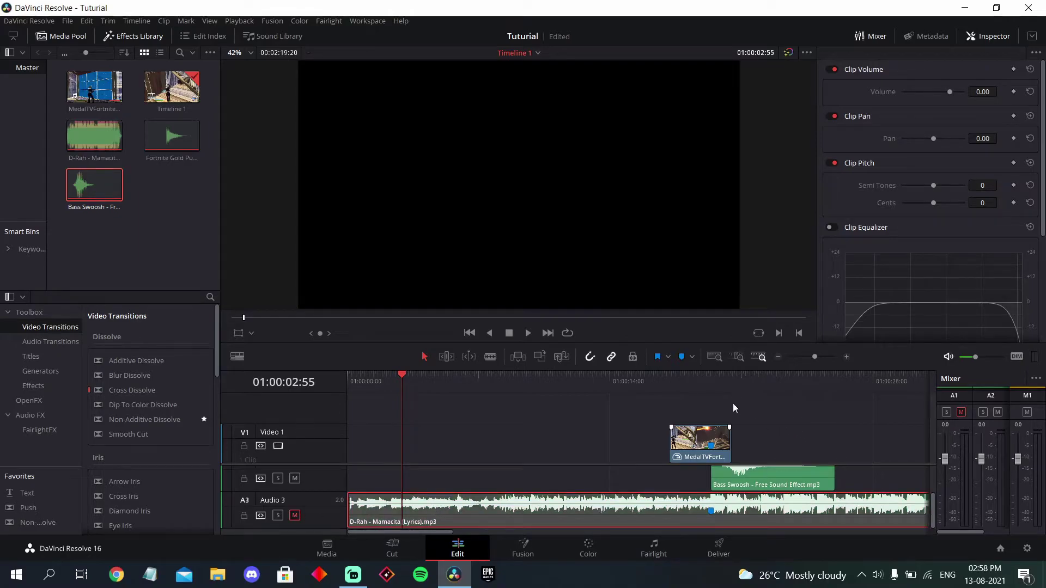
click(711, 389)
key(space)
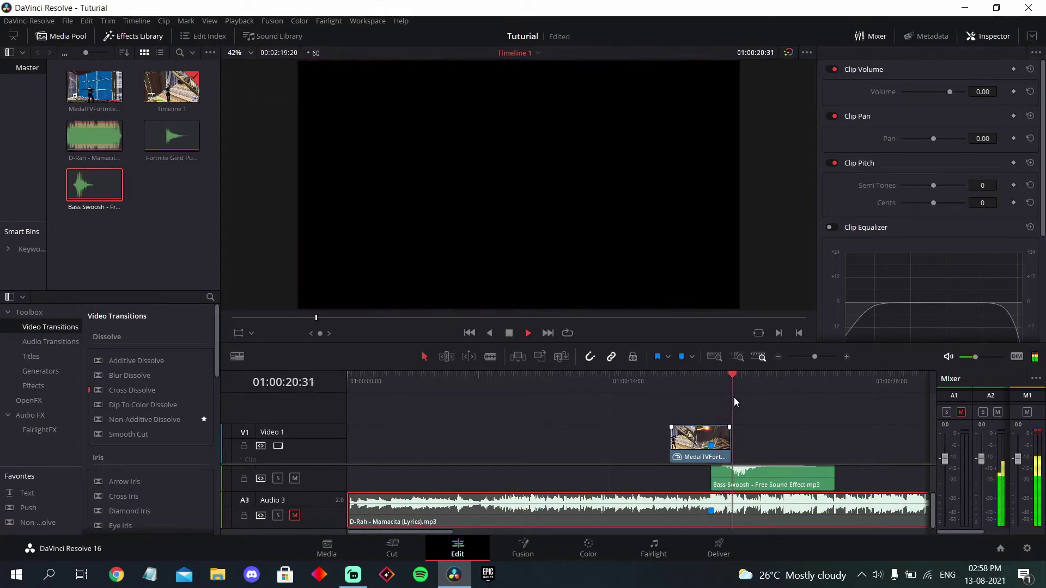
key(space)
scroll(738, 485, up, 1)
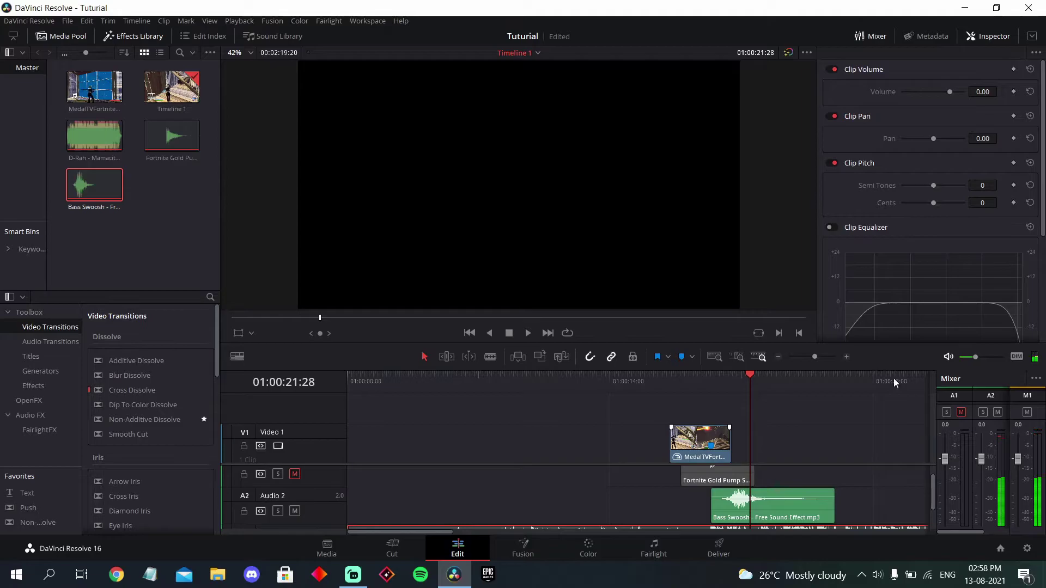
Raise playback volume slightly, replay the swoosh, and unmute the song on Audio 3.
drag(975, 358, 987, 357)
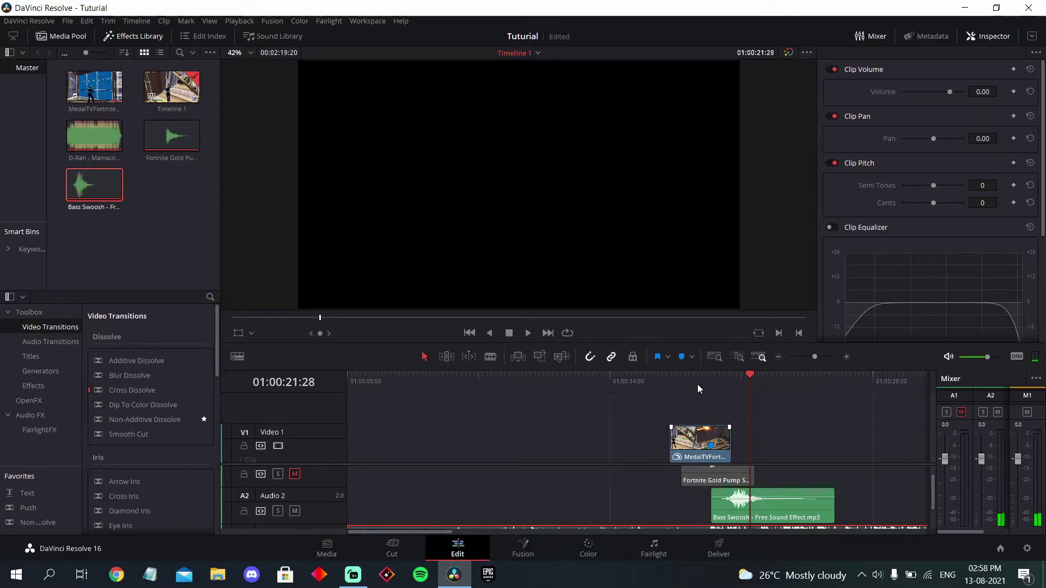
click(714, 383)
key(space)
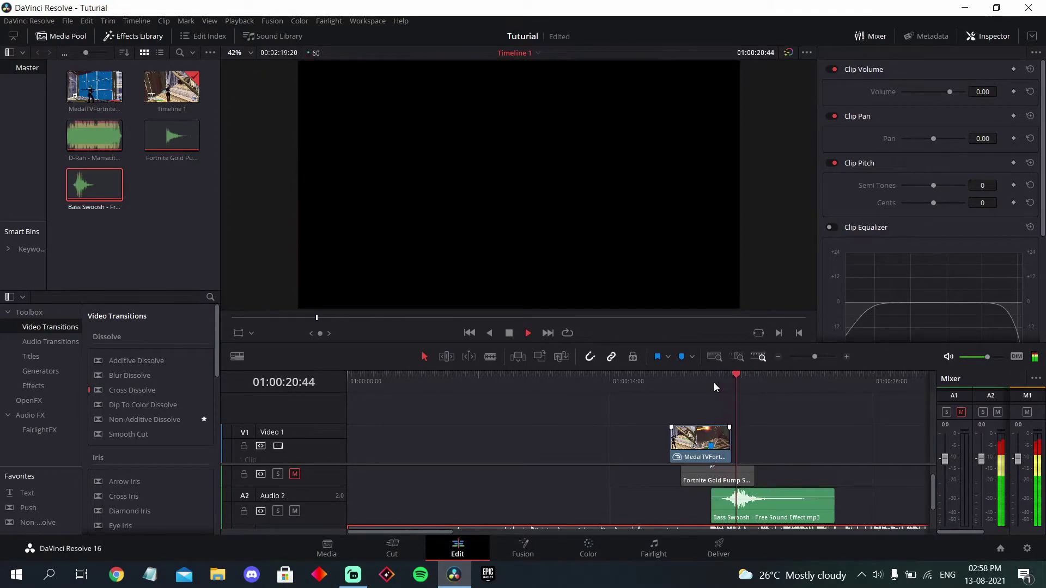
key(space)
scroll(255, 474, up, 1)
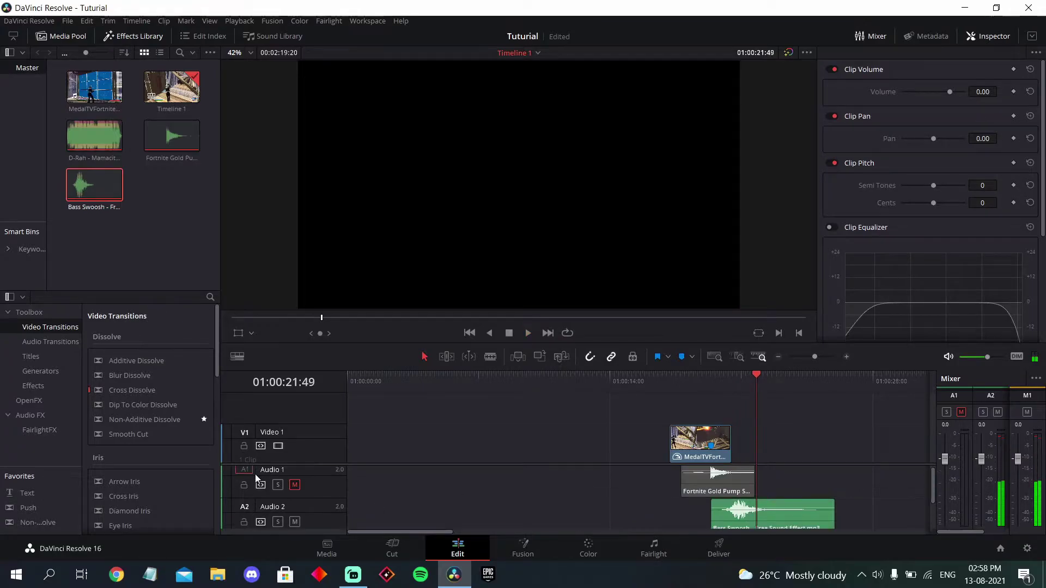
scroll(295, 489, down, 2)
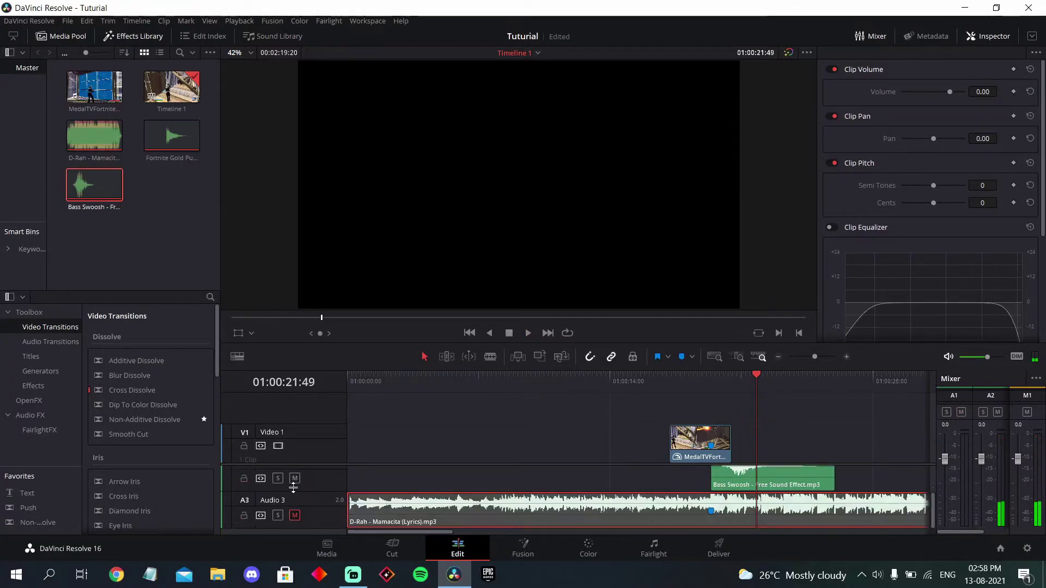
click(295, 516)
scroll(290, 511, up, 2)
Slide the pump and swoosh effects under the gameplay clip and trim both to its end.
drag(715, 483, 717, 487)
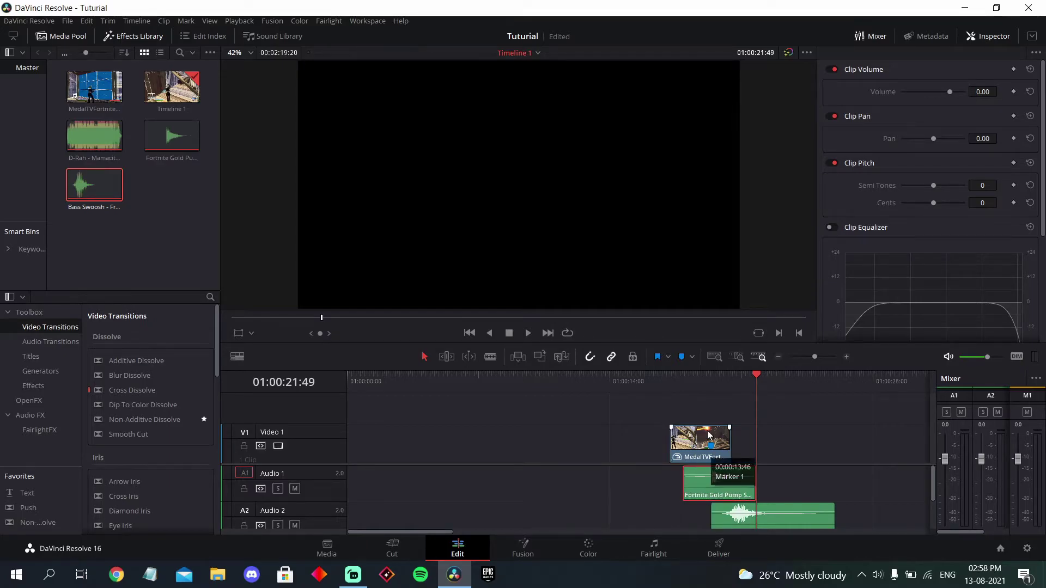
drag(743, 525, 714, 523)
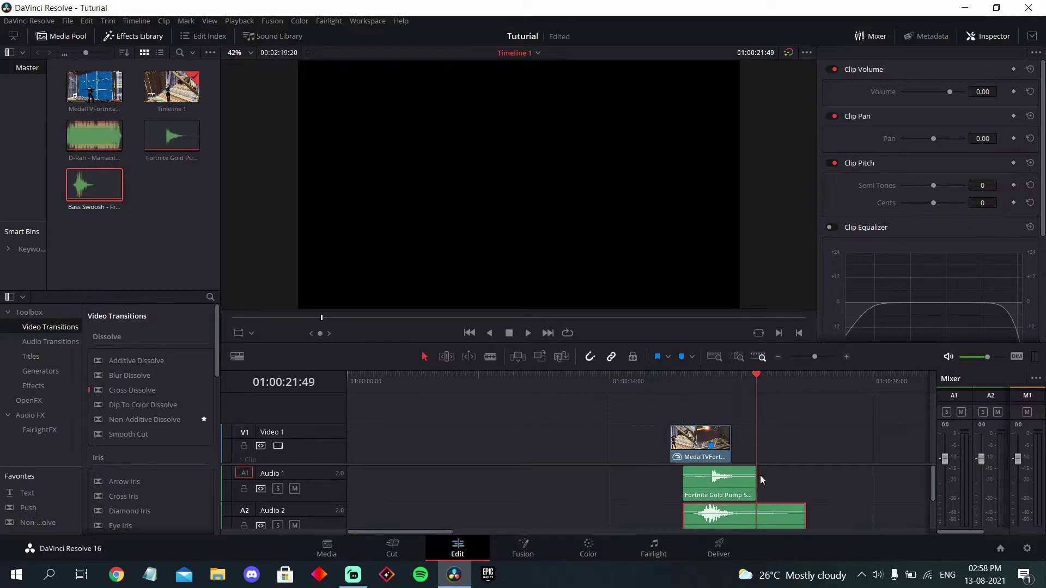
drag(751, 476, 730, 477)
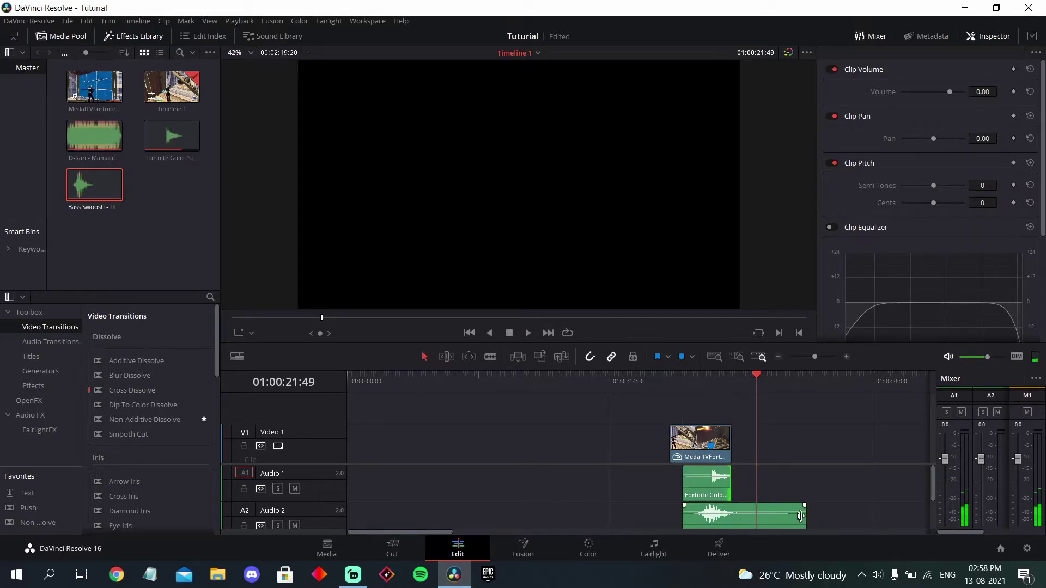
drag(802, 516, 730, 515)
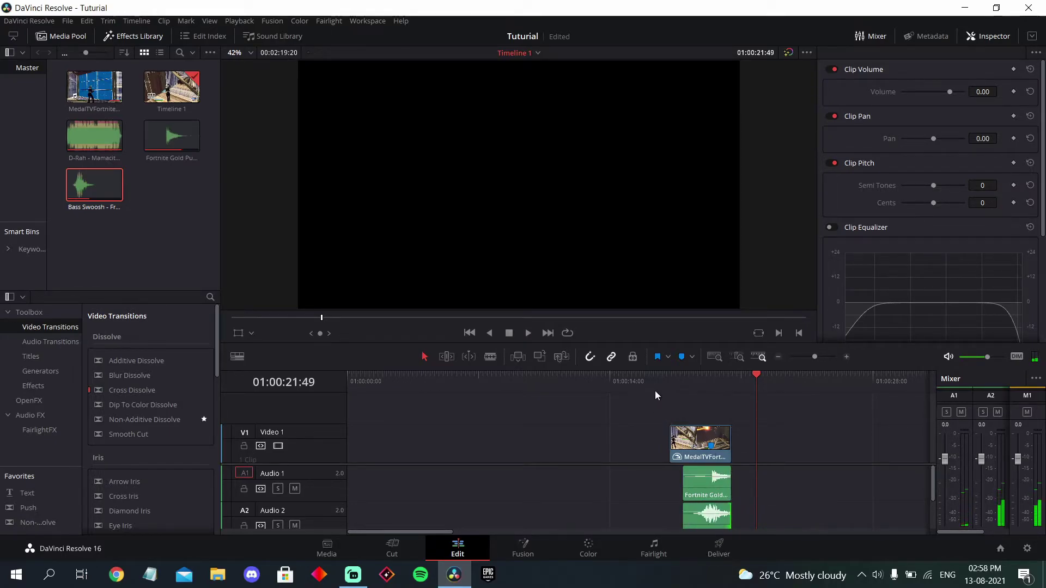
Play back the synced ending section twice to check the timing.
click(658, 393)
key(space)
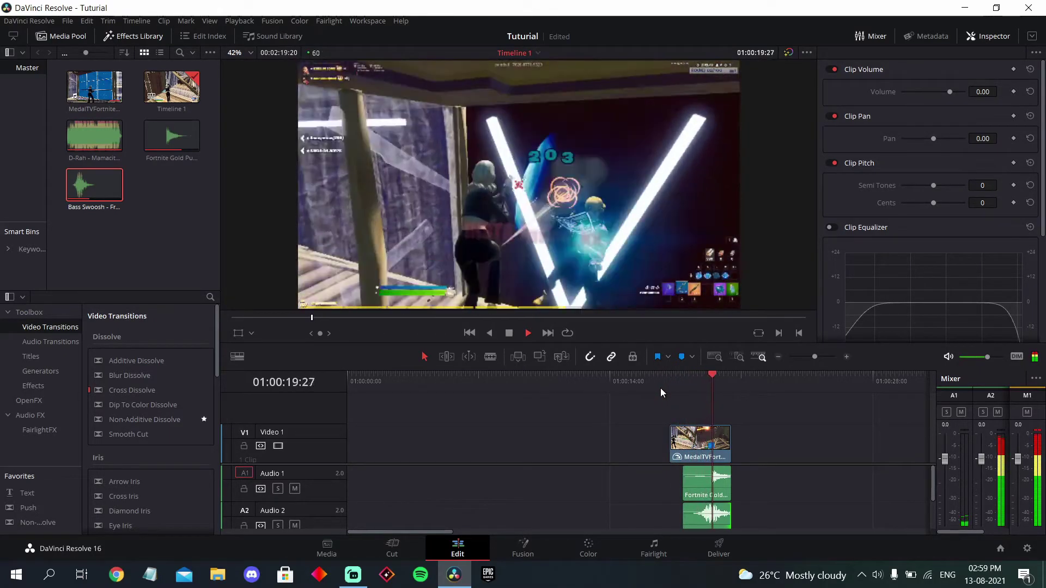
key(space)
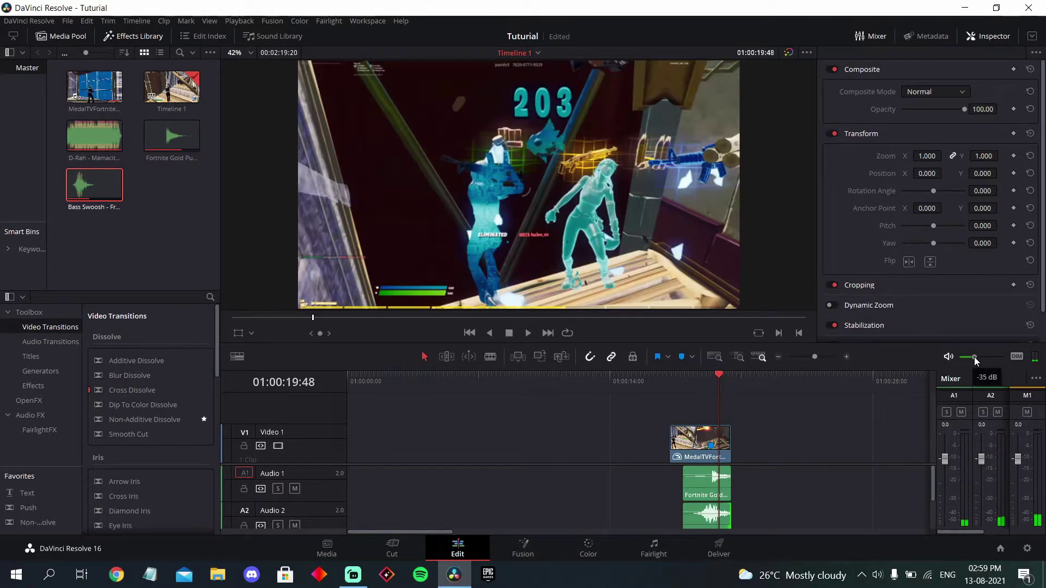
scroll(838, 461, down, 2)
click(698, 387)
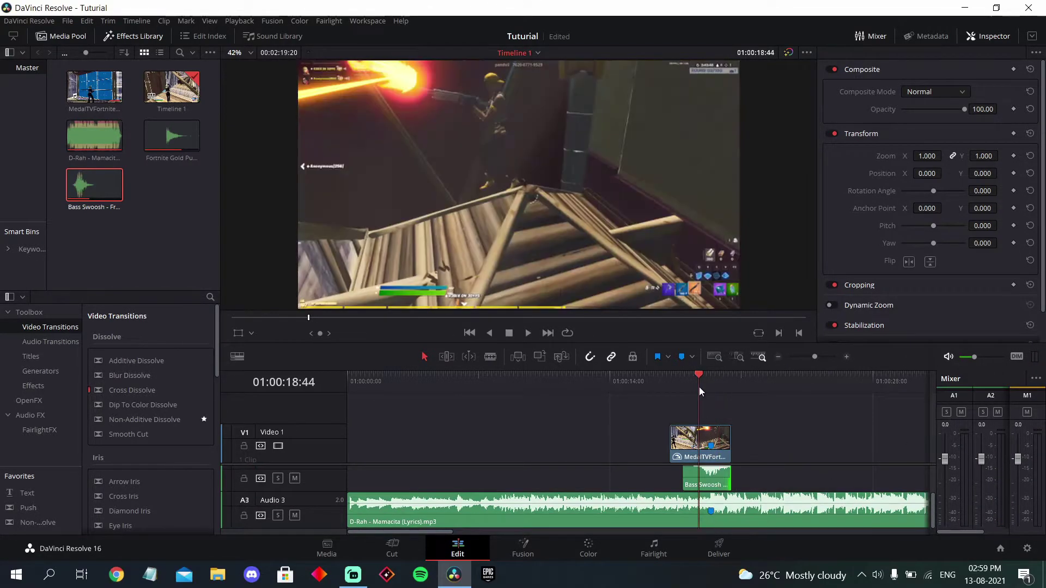
key(space)
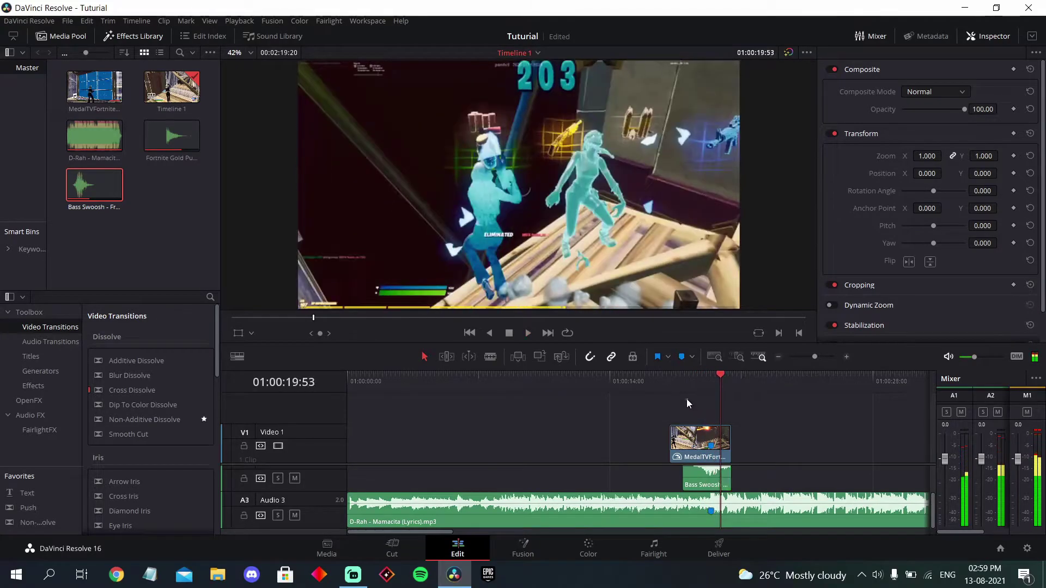
Select the gameplay clip together with both sound-effect clips.
click(670, 388)
drag(774, 439, 717, 467)
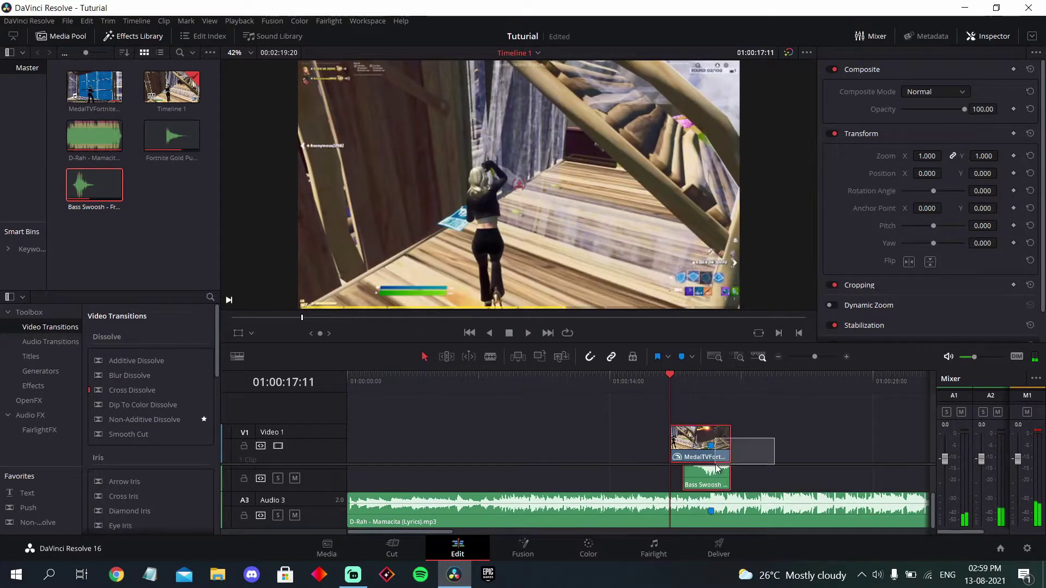
scroll(716, 467, up, 2)
click(713, 447)
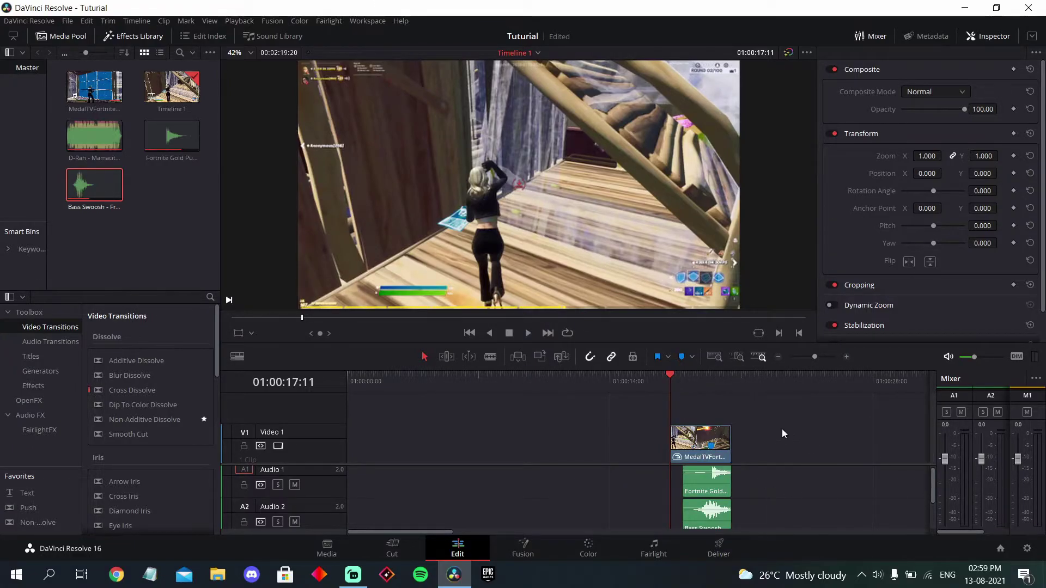
drag(782, 435, 673, 524)
mouse_move(688, 451)
mouse_down()
mouse_move(668, 450)
mouse_move(689, 450)
mouse_up()
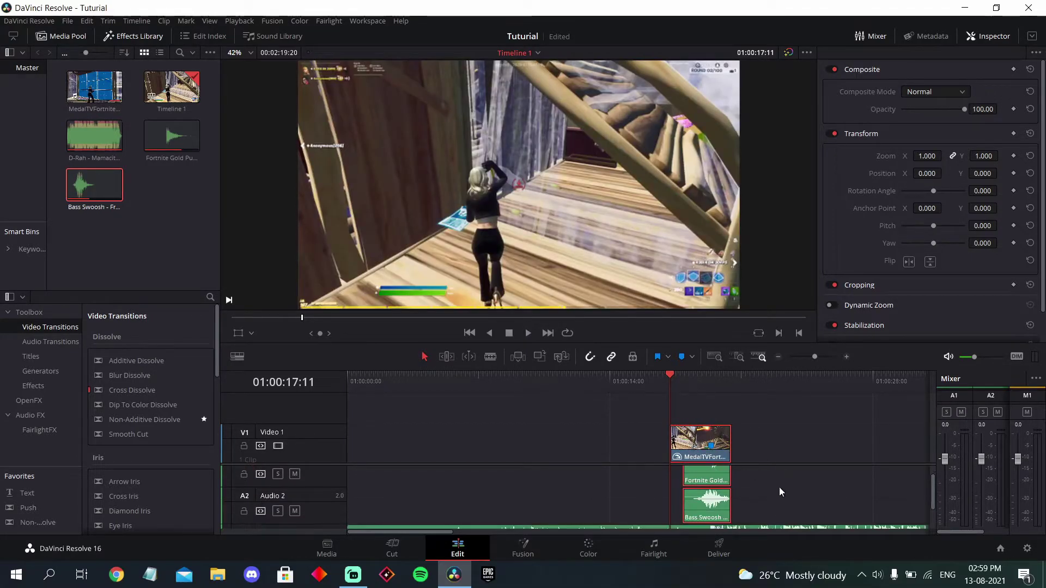
scroll(781, 492, down, 2)
scroll(734, 473, up, 2)
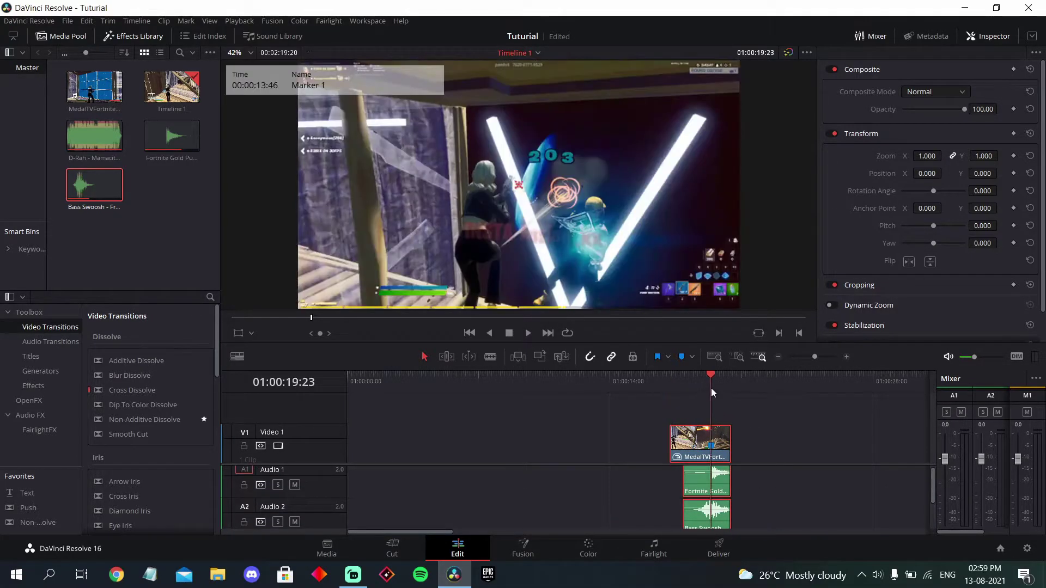
Preview the timing from before the clip, then shift the group 26 frames earlier.
click(711, 382)
scroll(733, 473, down, 2)
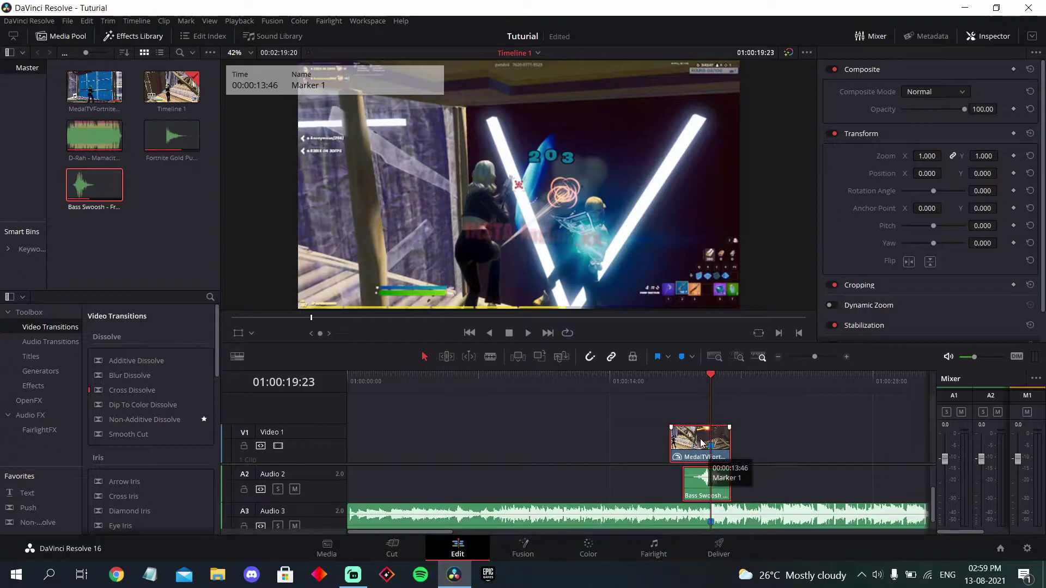
click(656, 382)
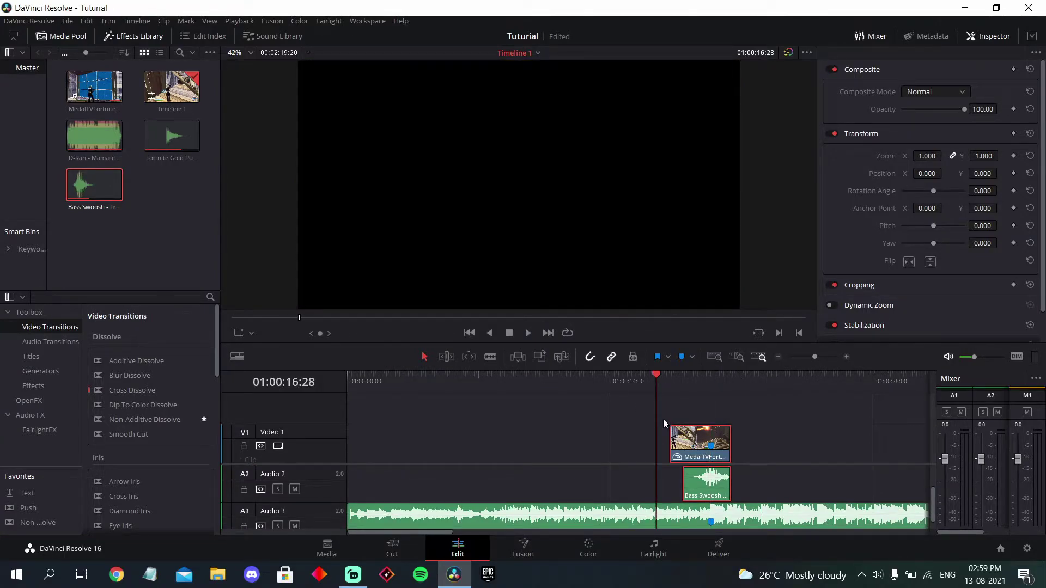
key(space)
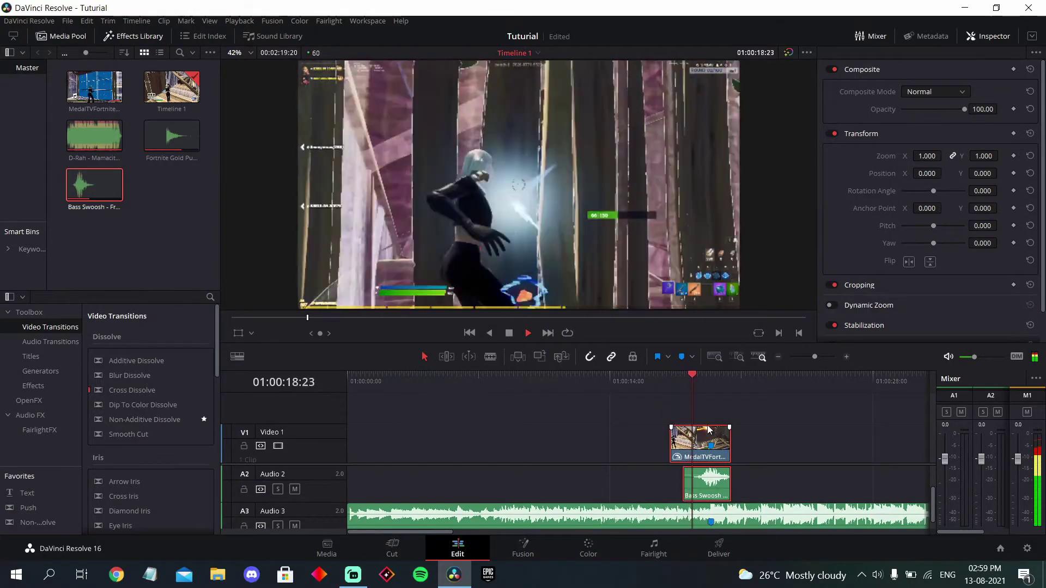
key(space)
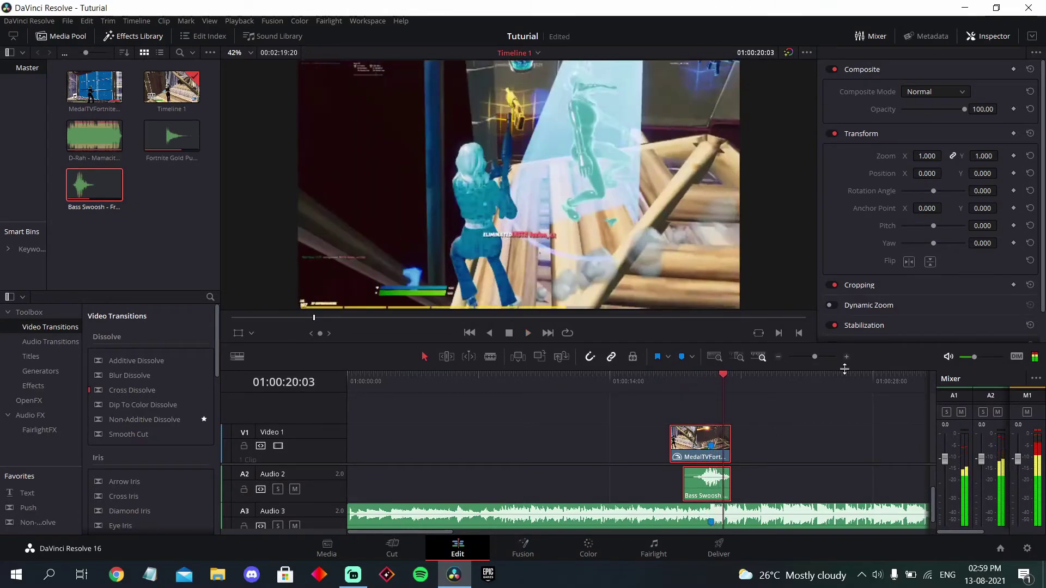
scroll(757, 487, up, 2)
scroll(761, 487, down, 1)
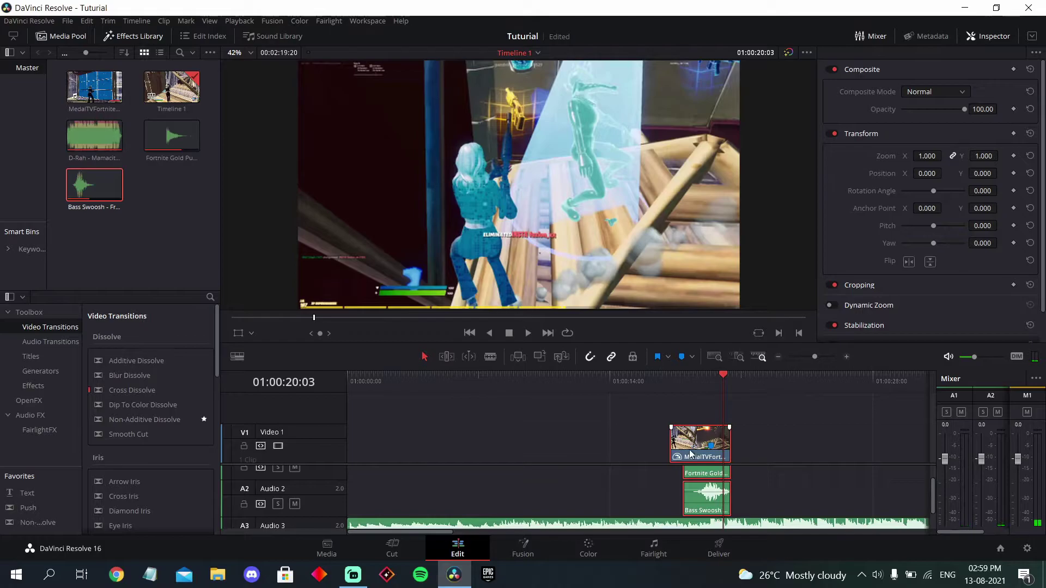
drag(690, 456, 689, 443)
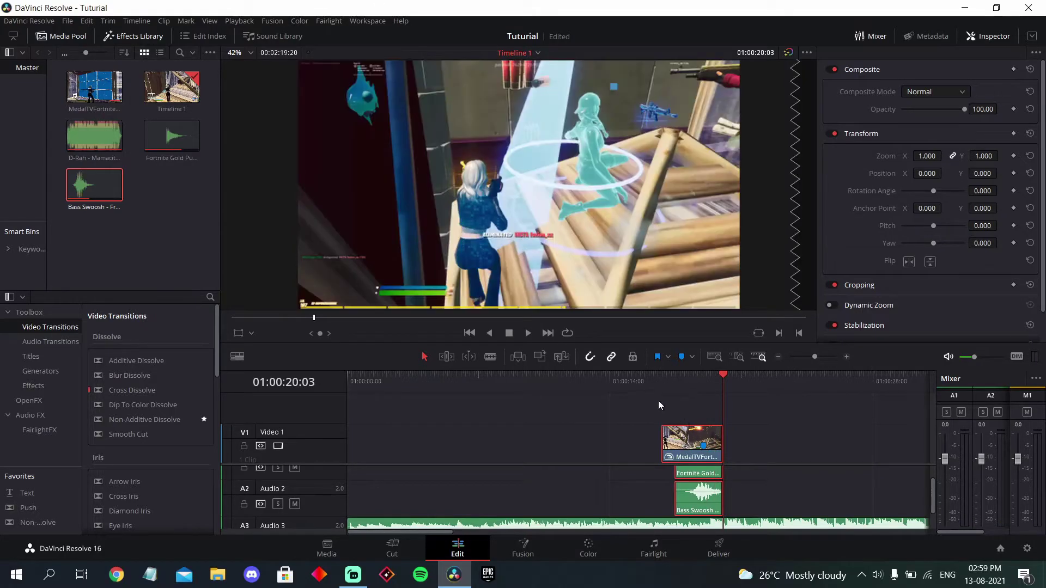
Move the clip group 26 frames later and replay the section at slightly higher volume.
click(848, 356)
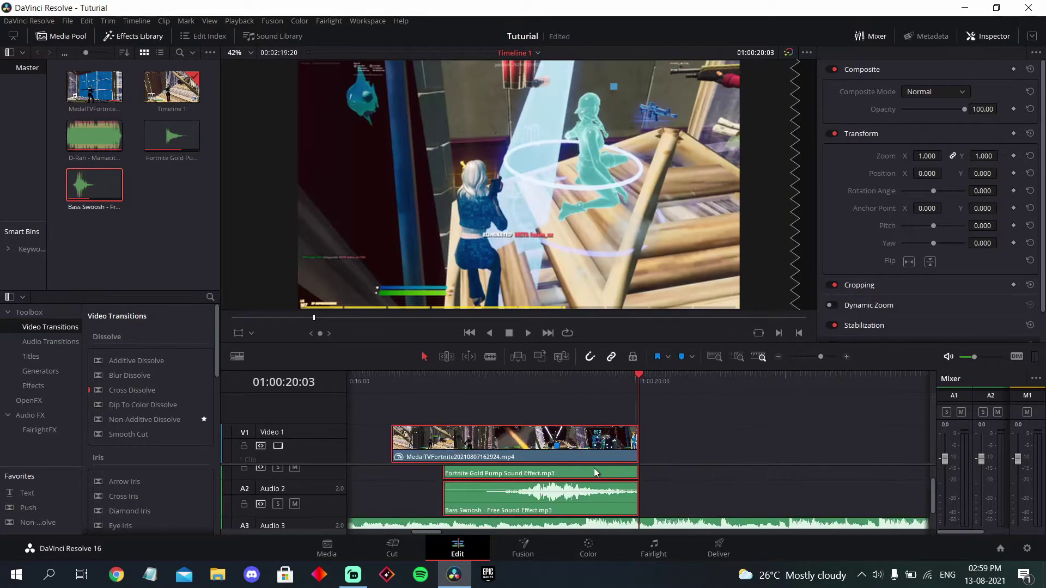
drag(493, 455, 520, 442)
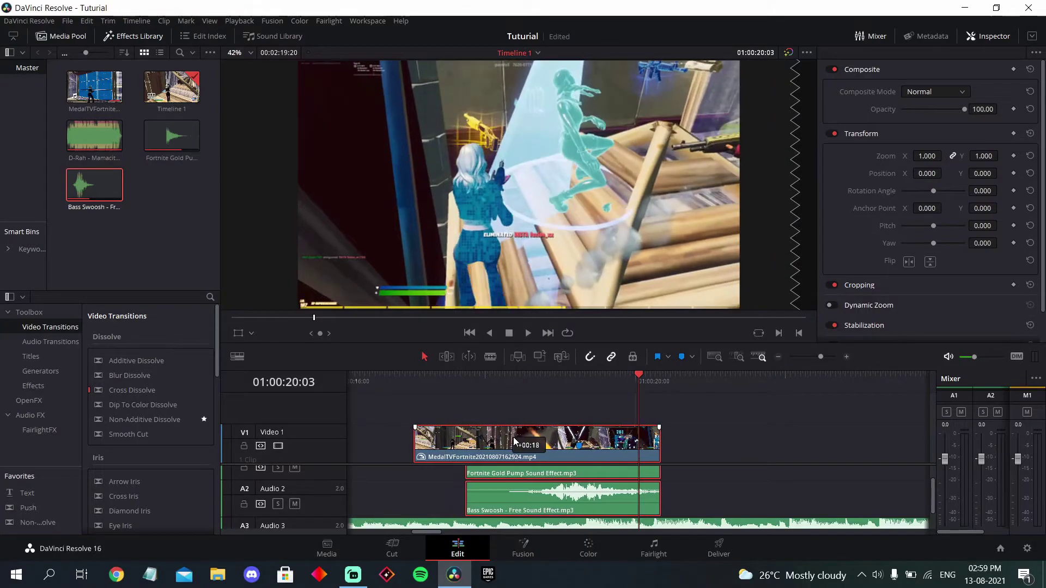
click(418, 381)
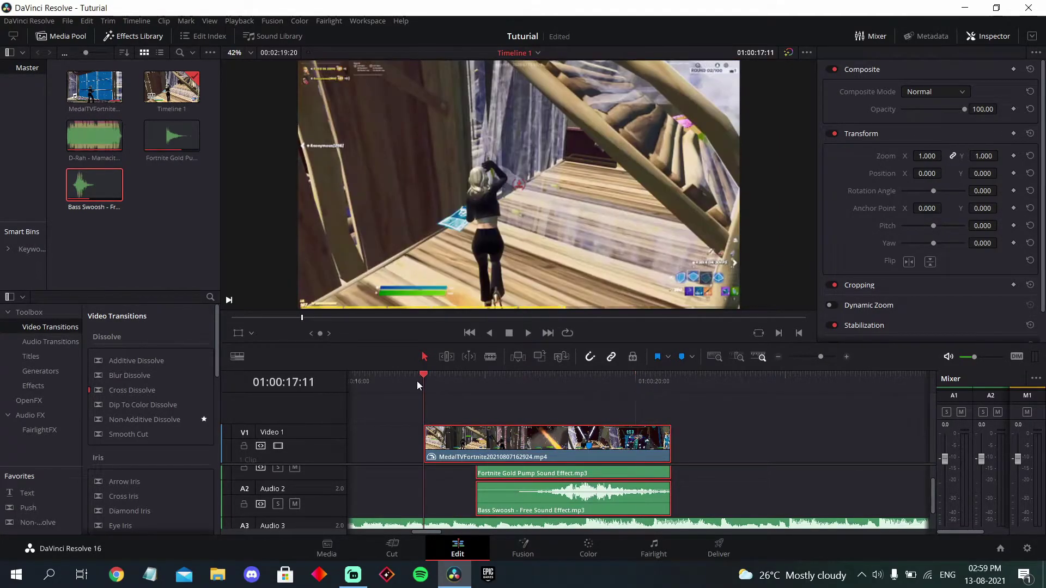
key(space)
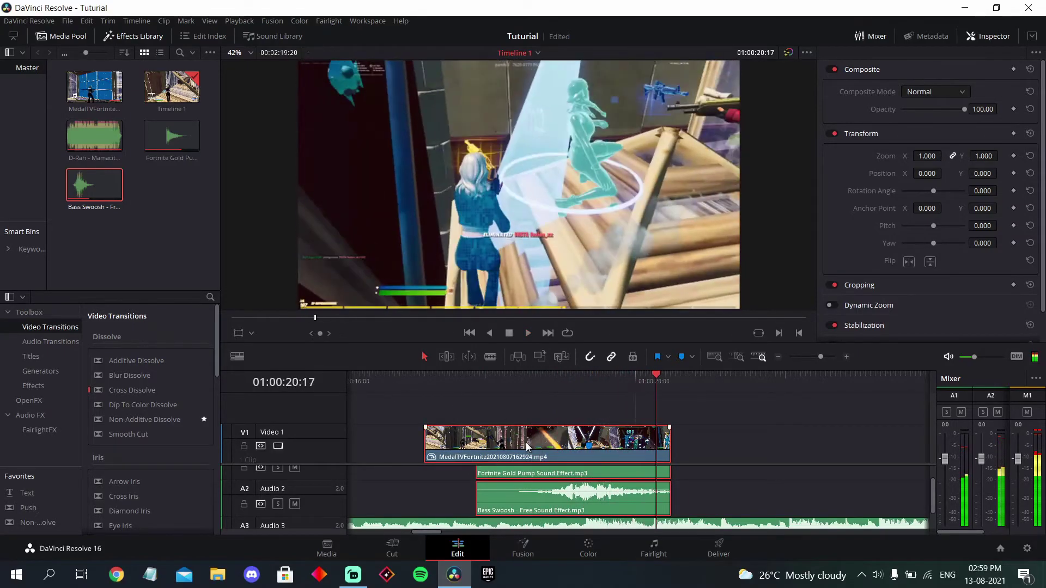
scroll(736, 490, down, 1)
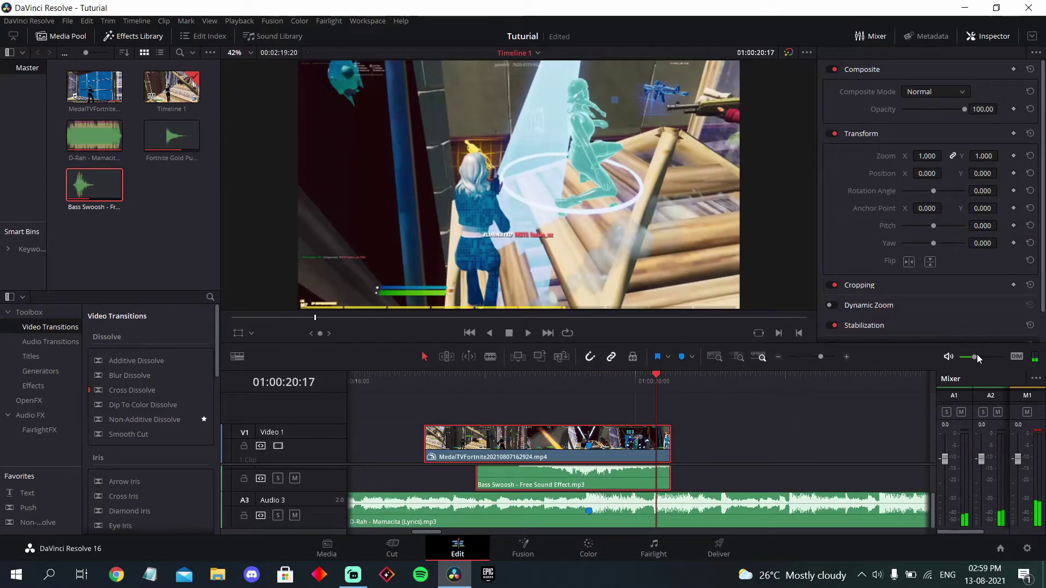
drag(975, 356, 982, 356)
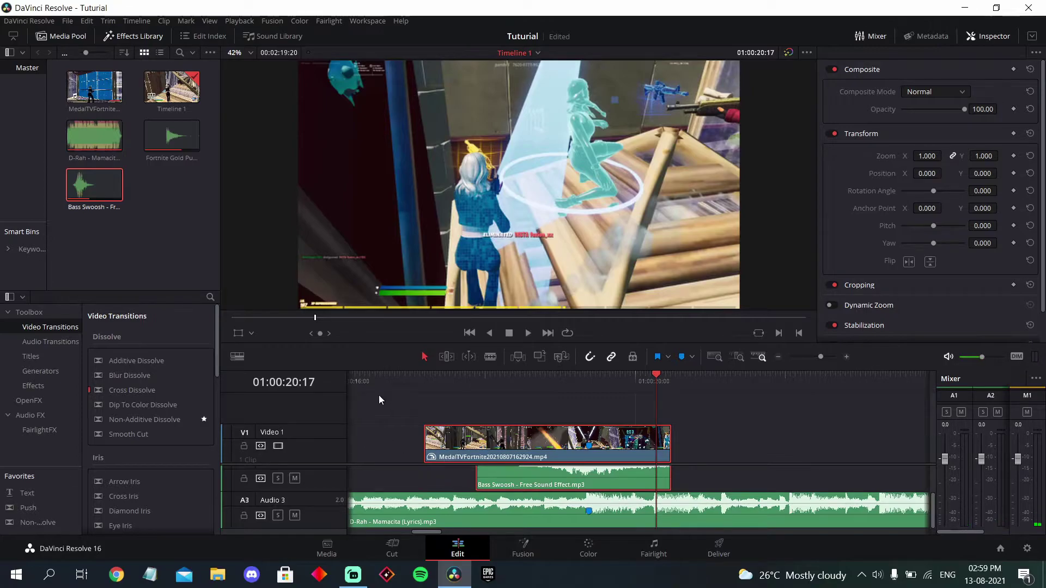
click(415, 386)
key(space)
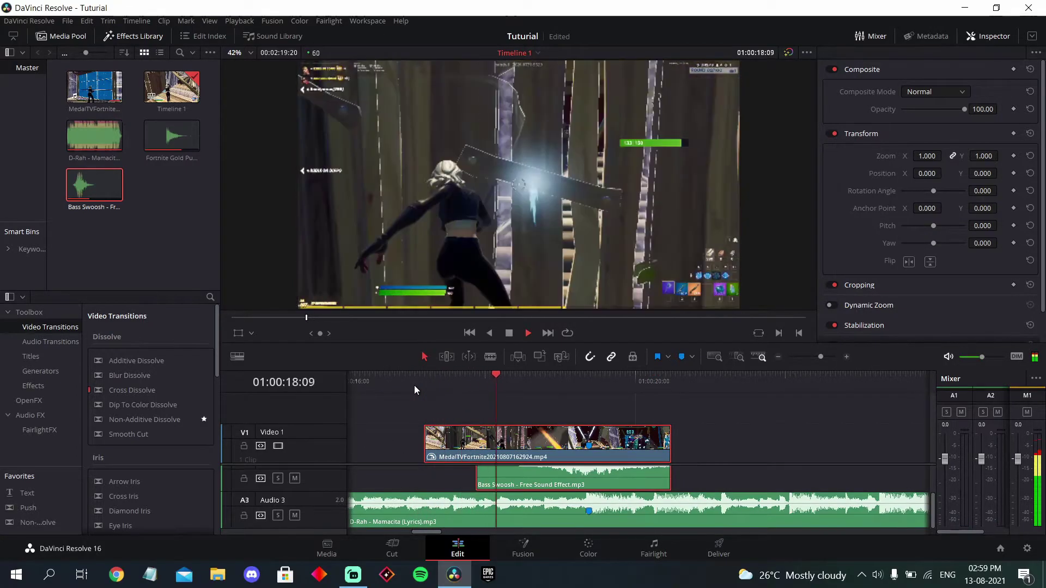
key(space)
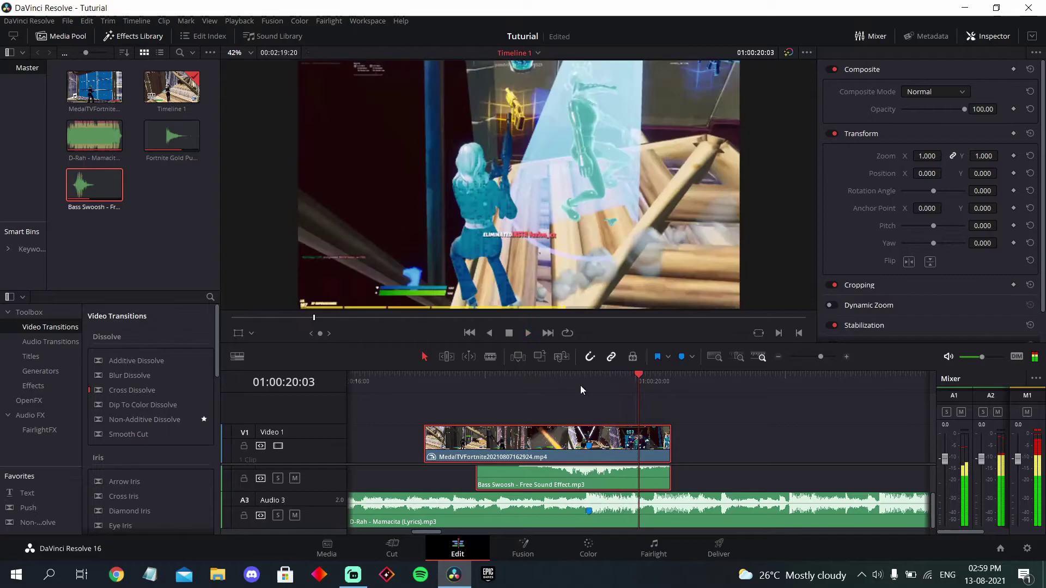
Raise the Bass Swoosh clip volume to 6.80, replay it, and save the project.
click(724, 471)
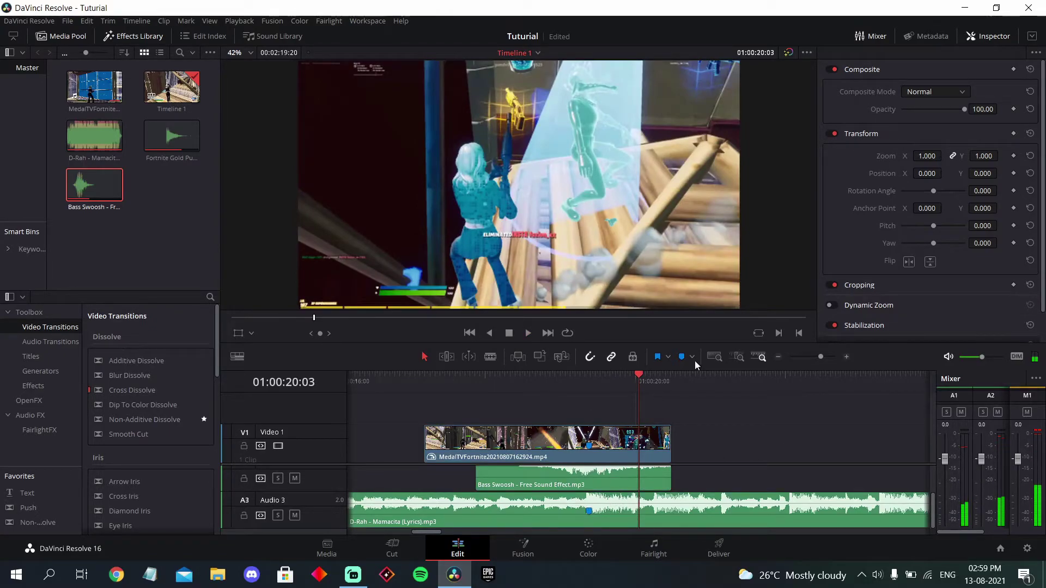
click(621, 479)
drag(974, 92, 997, 92)
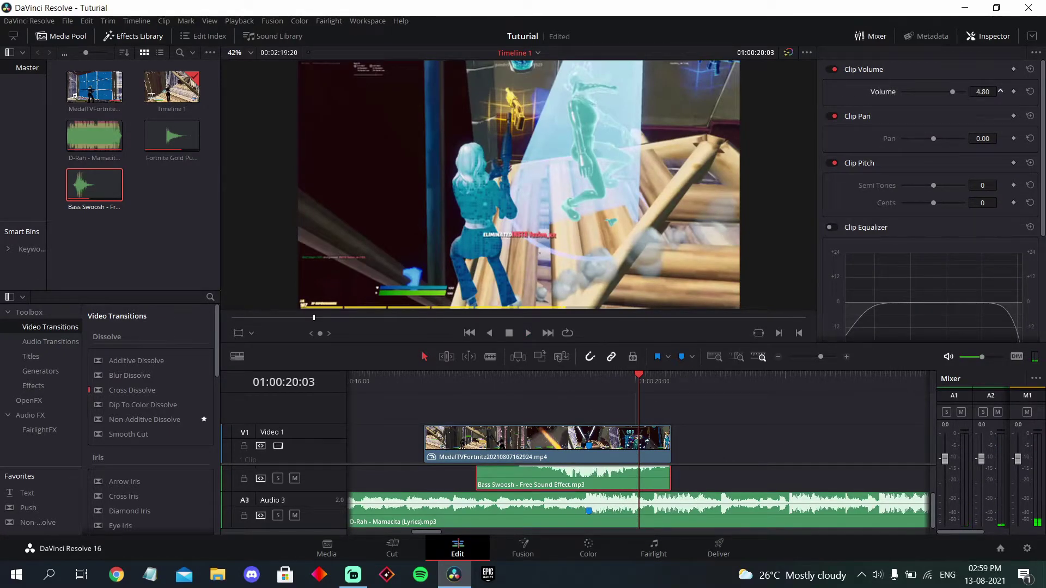
click(394, 382)
key(space)
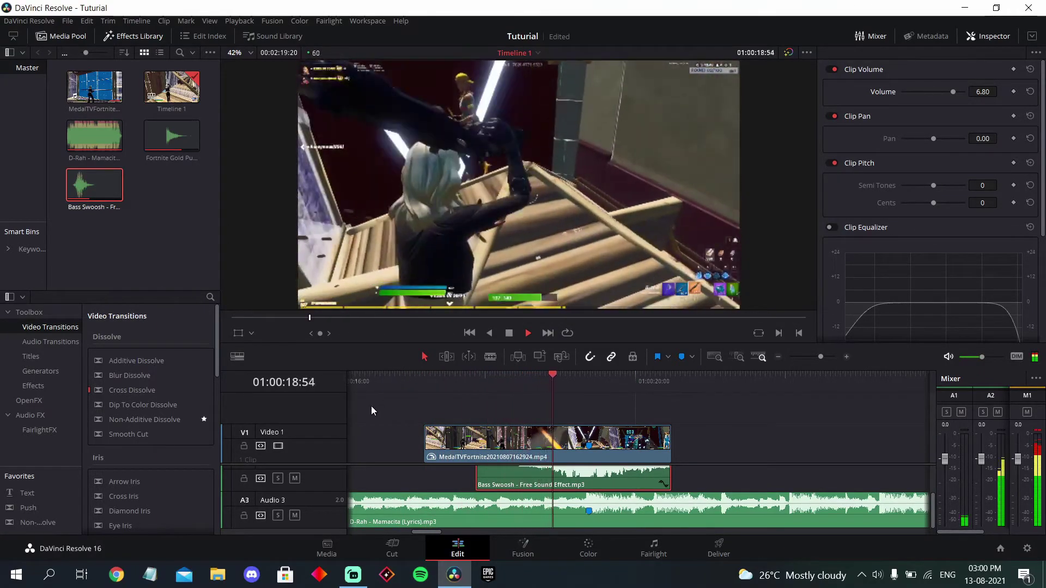
key(space)
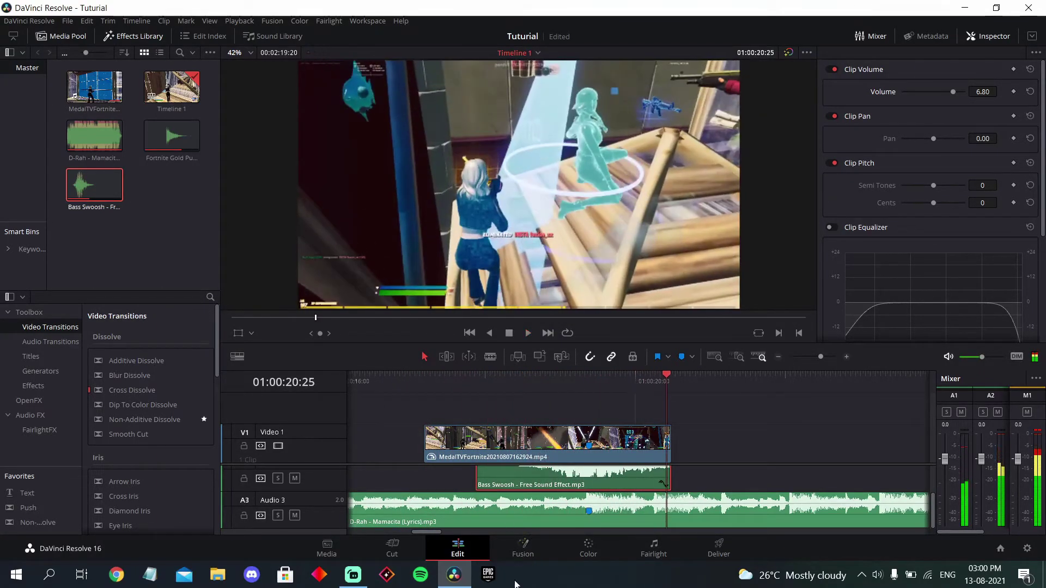
key(ctrl+s)
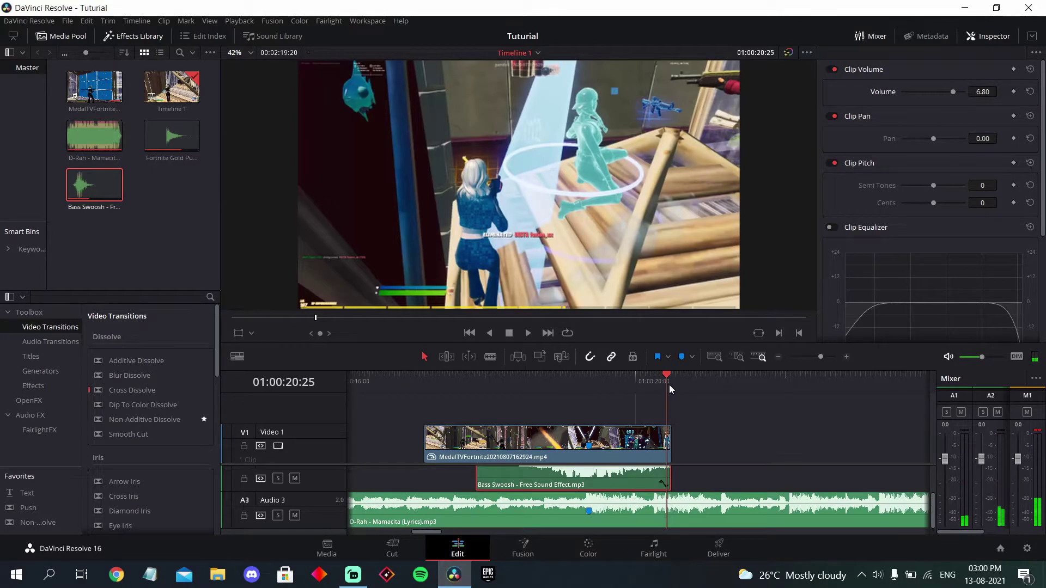
drag(669, 385, 618, 391)
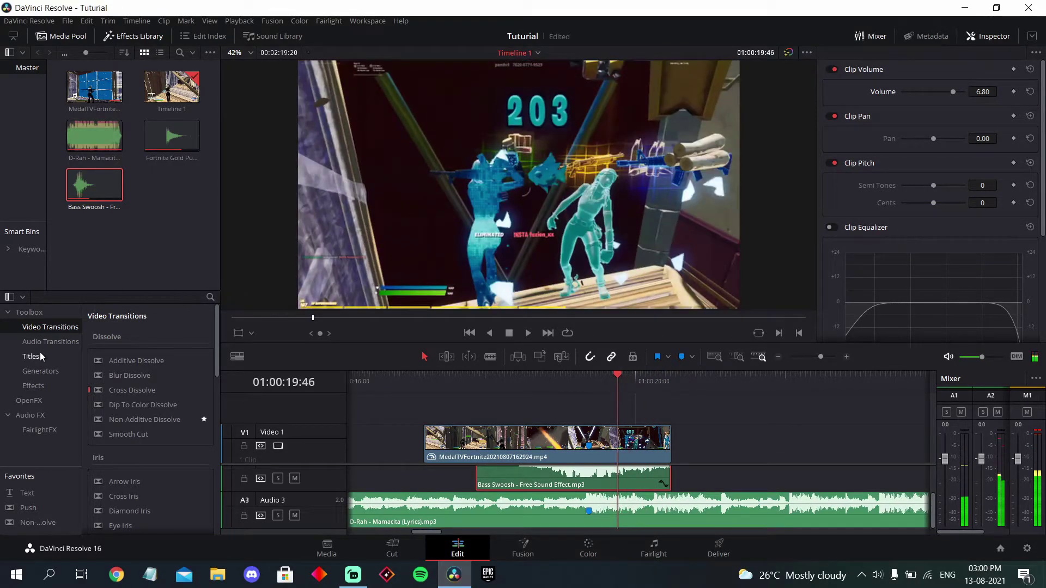
Add an Adjustment Clip on V2 and delete the part past the gameplay clip's end.
click(37, 389)
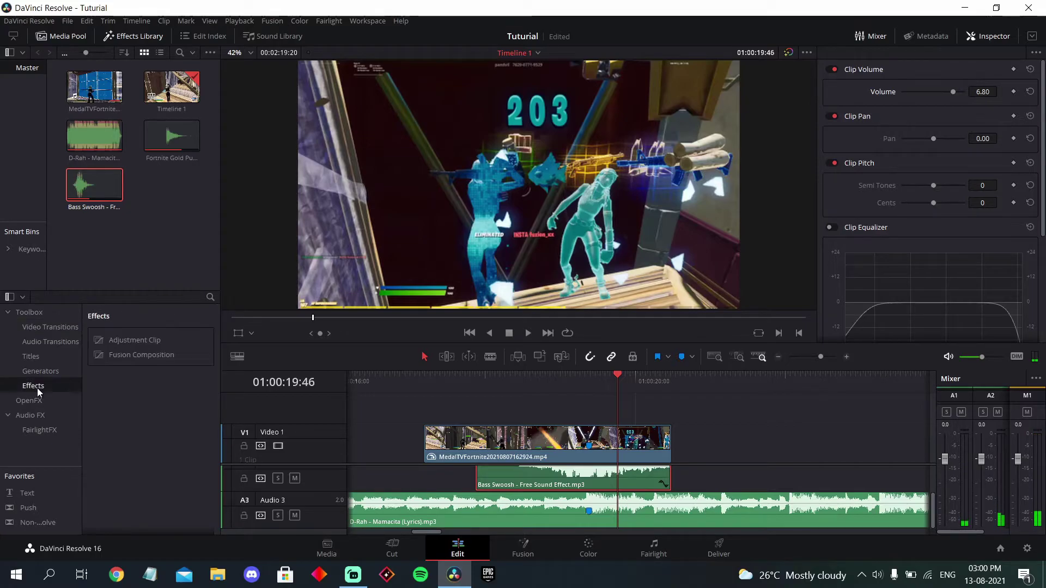
drag(139, 340, 613, 418)
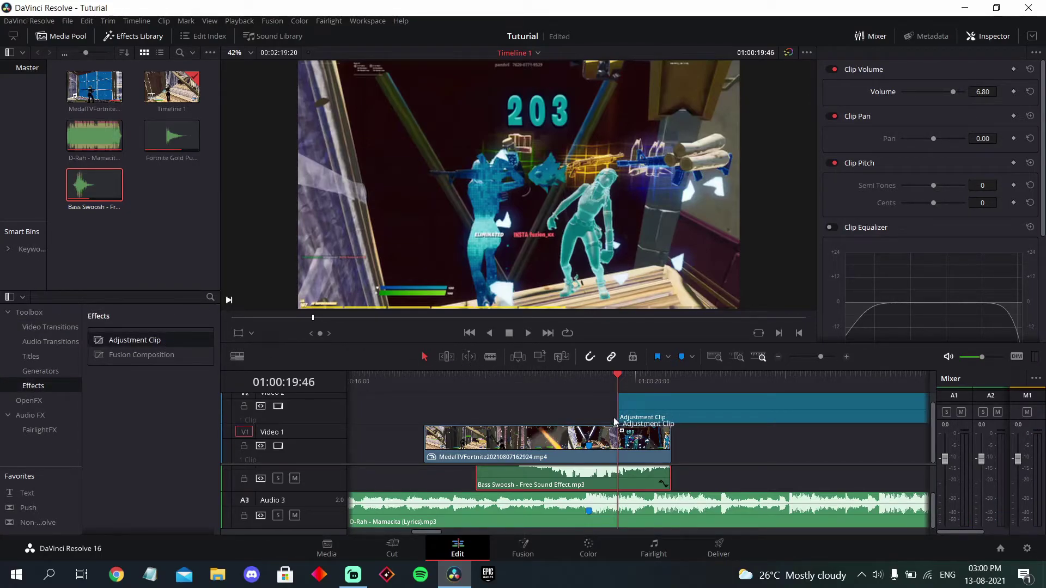
click(665, 381)
click(682, 416)
key(ctrl+b)
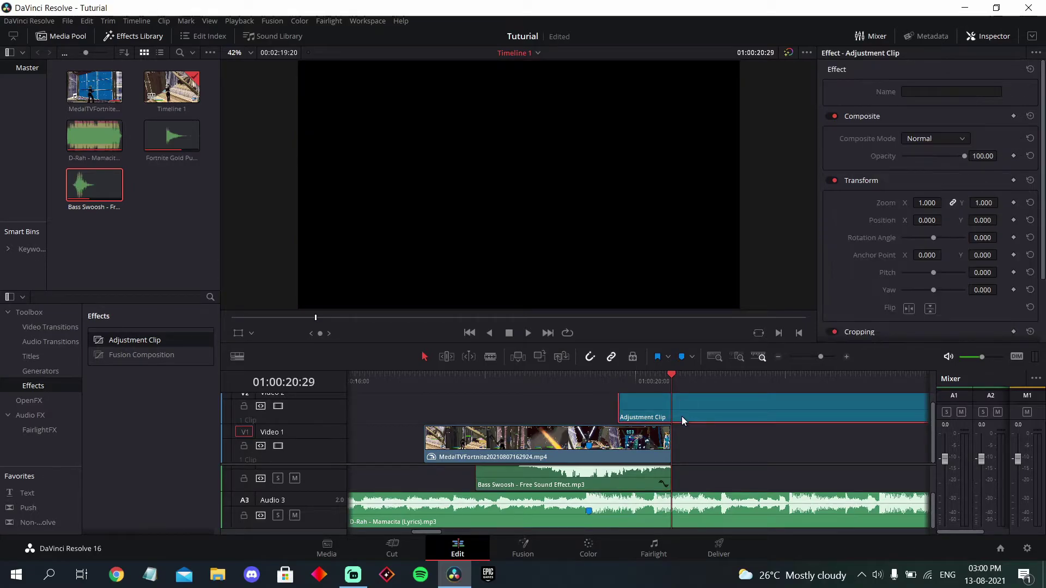
click(732, 411)
key(Delete)
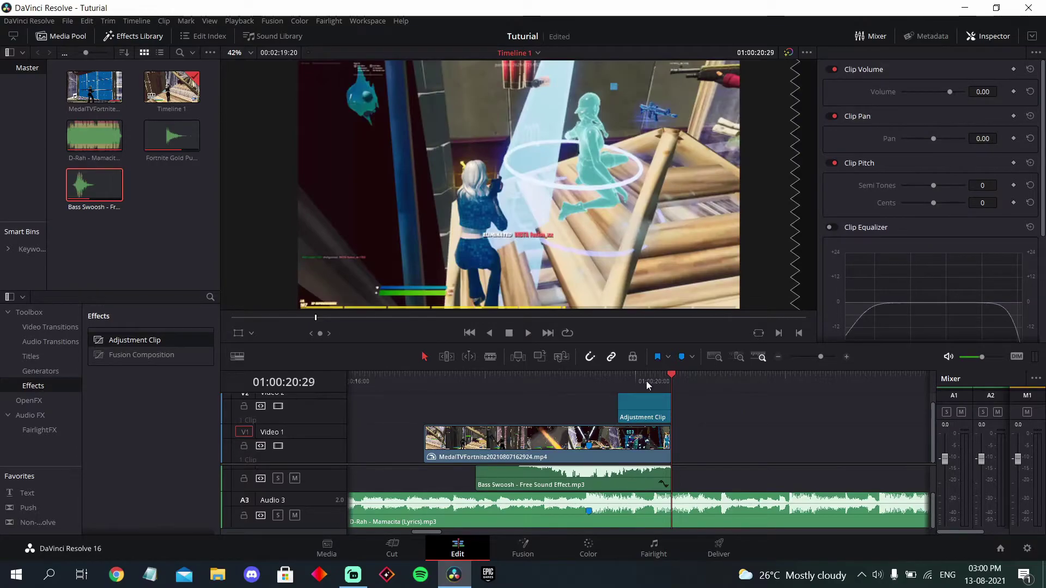
Select the trimmed adjustment clip and send it to the Fusion page.
click(637, 380)
drag(637, 380, 617, 380)
click(641, 411)
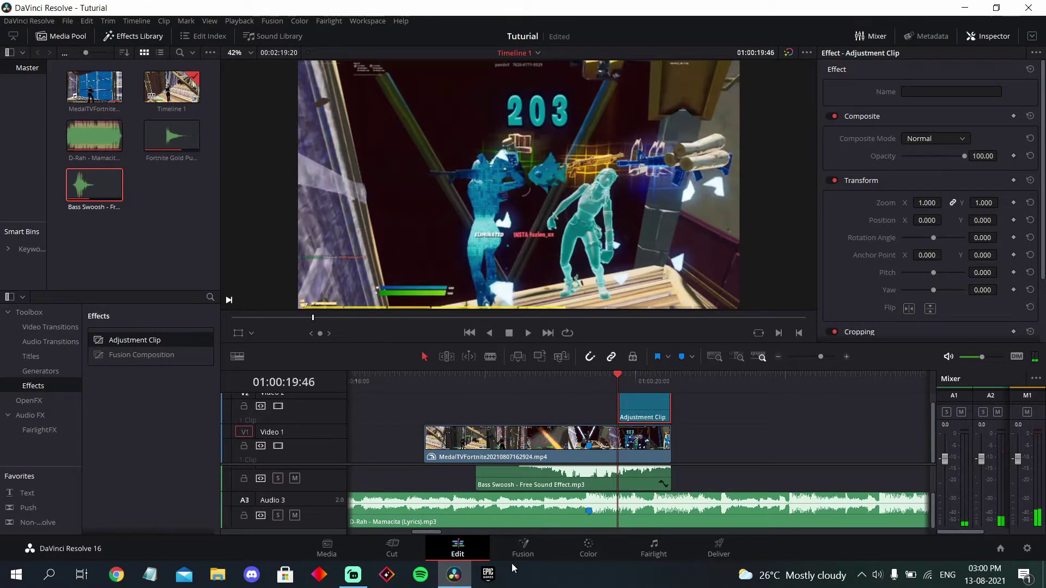
click(527, 548)
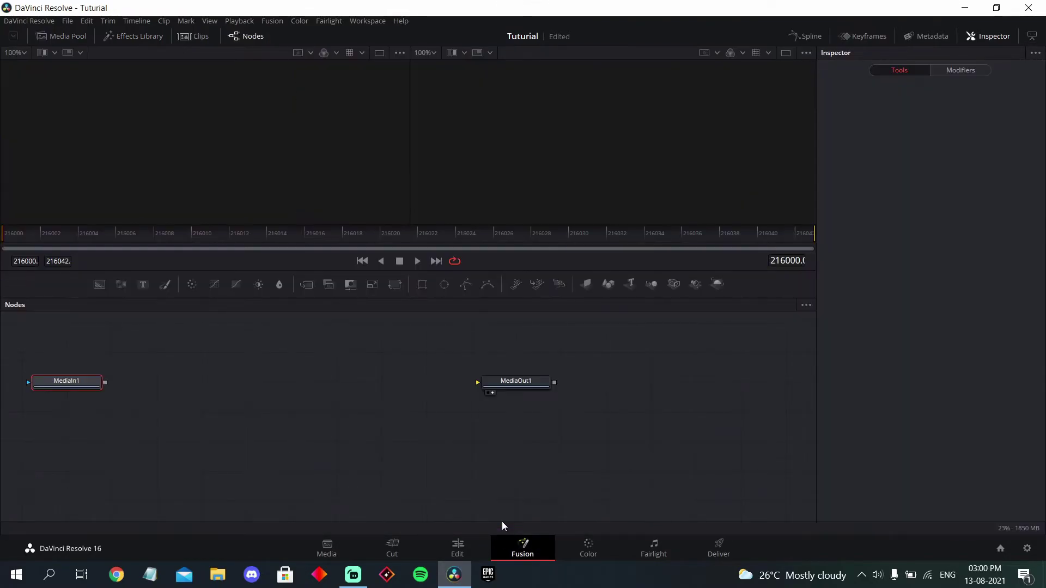
Drag the MediaIn1 node into position to wire it to MediaOut1.
drag(59, 385, 104, 389)
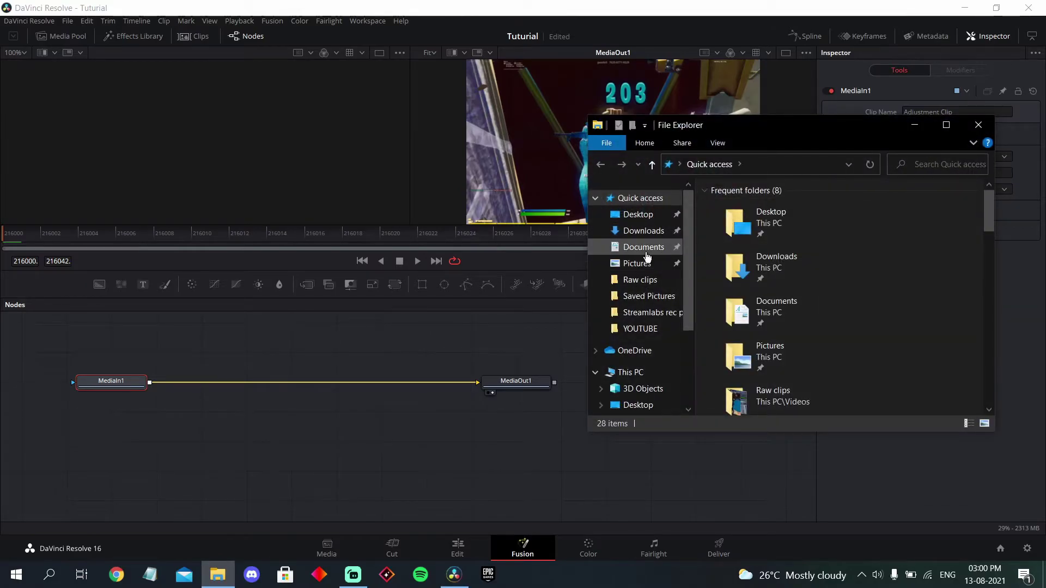
Drag the Shake and glow impact preset from Documents > Presets into the Fusion Nodes panel.
click(677, 248)
scroll(824, 300, up, 3)
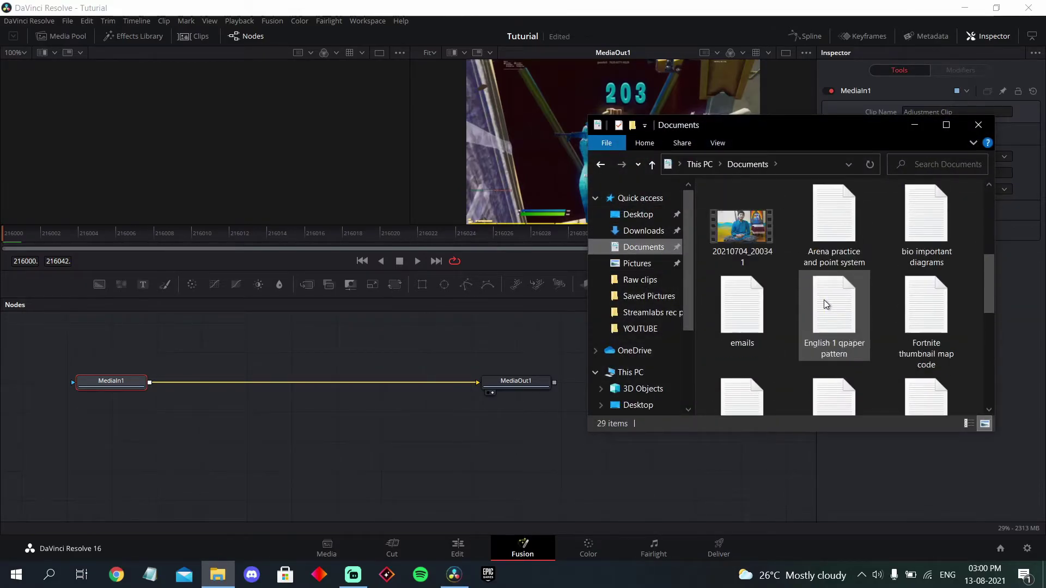
scroll(827, 298, up, 3)
scroll(867, 295, down, 1)
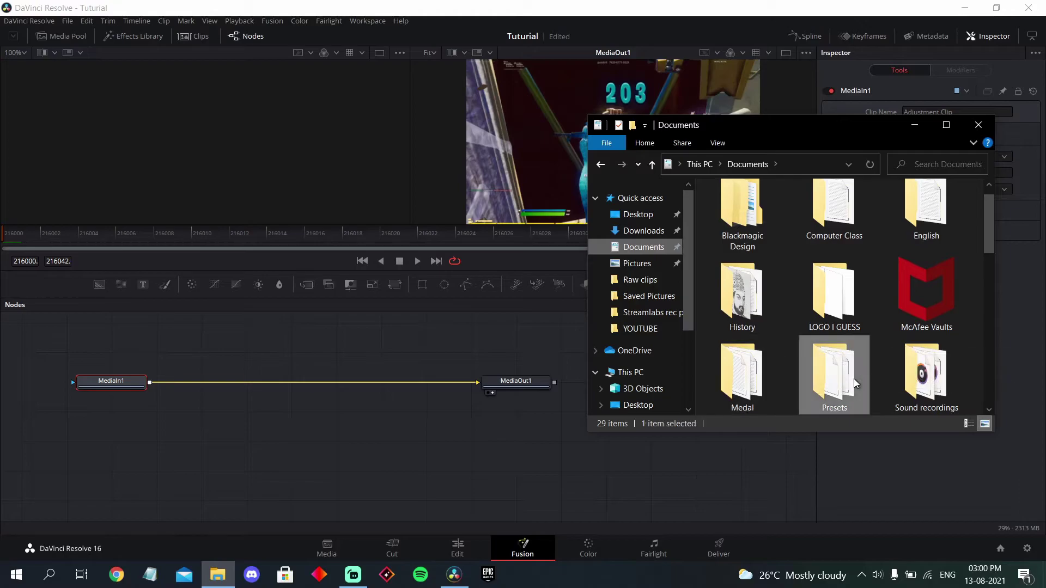
double_click(834, 376)
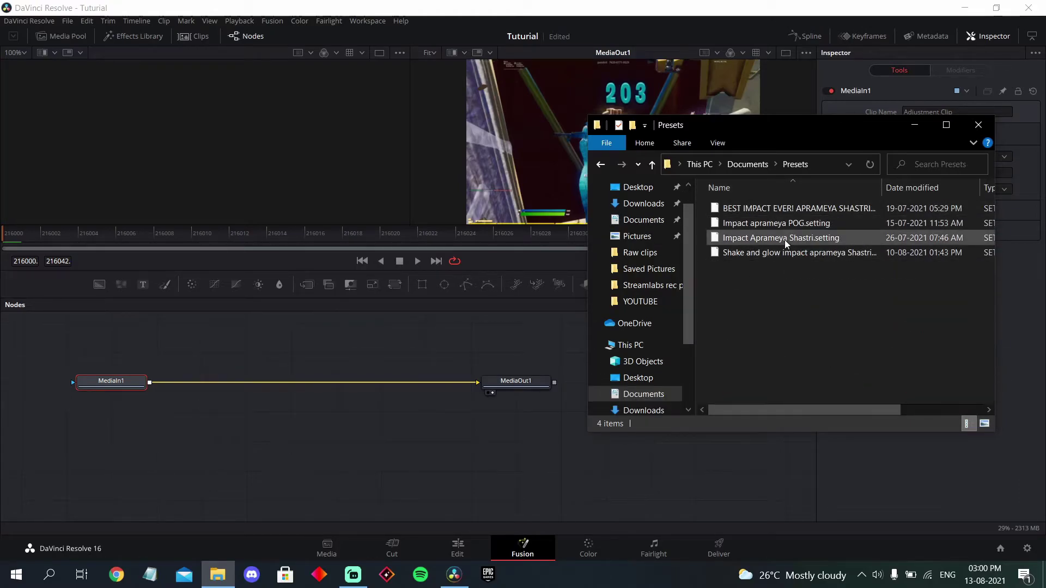
mouse_move(790, 254)
mouse_down()
mouse_move(308, 423)
mouse_move(253, 424)
mouse_up()
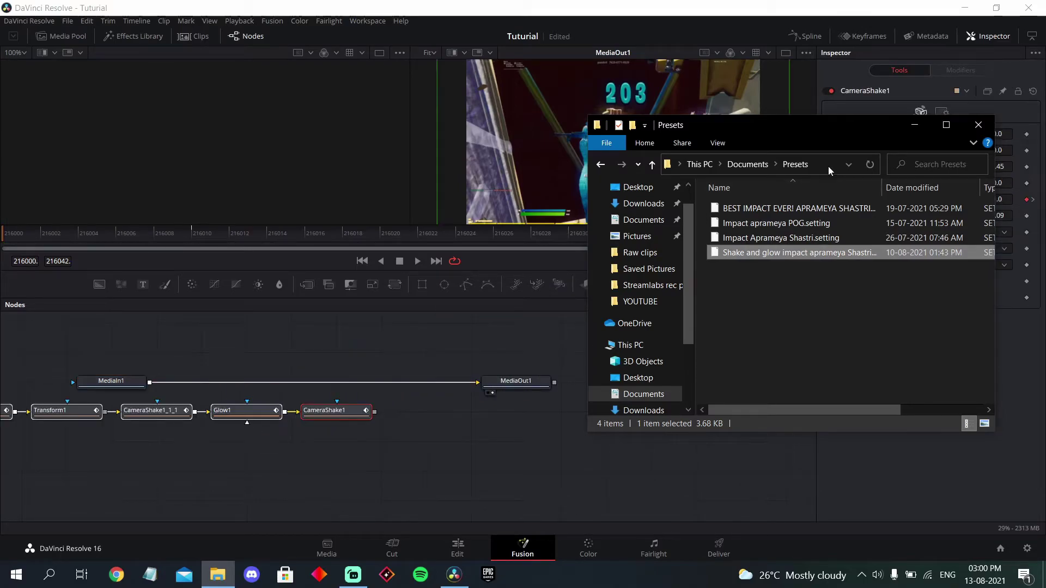
Wire MediaIn1 through the preset nodes, with CameraShake1 feeding MediaOut1, and preview playback.
click(979, 125)
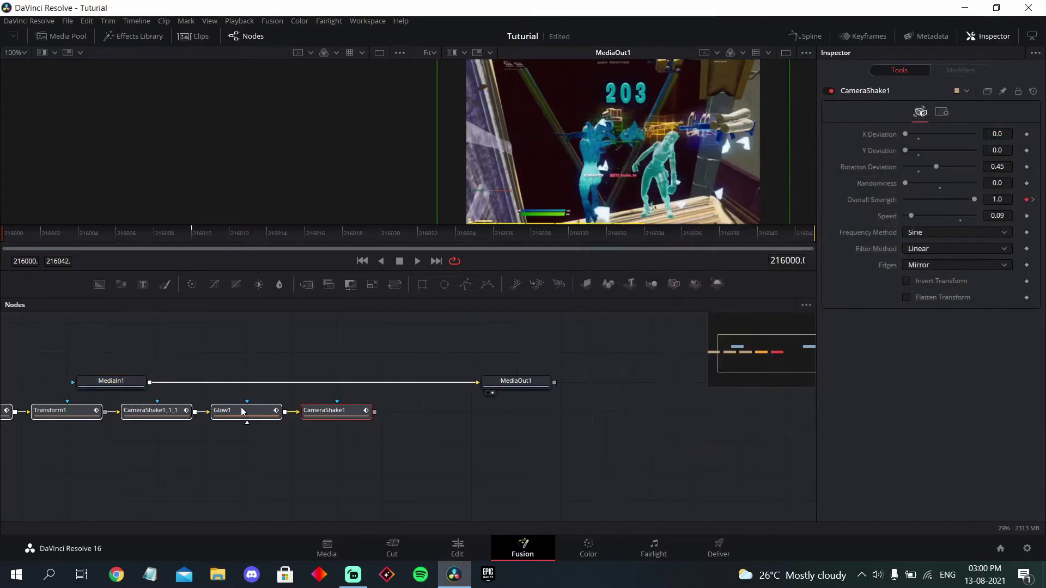
click(351, 435)
mouse_move(391, 443)
mouse_down()
mouse_move(131, 412)
mouse_move(280, 443)
mouse_up()
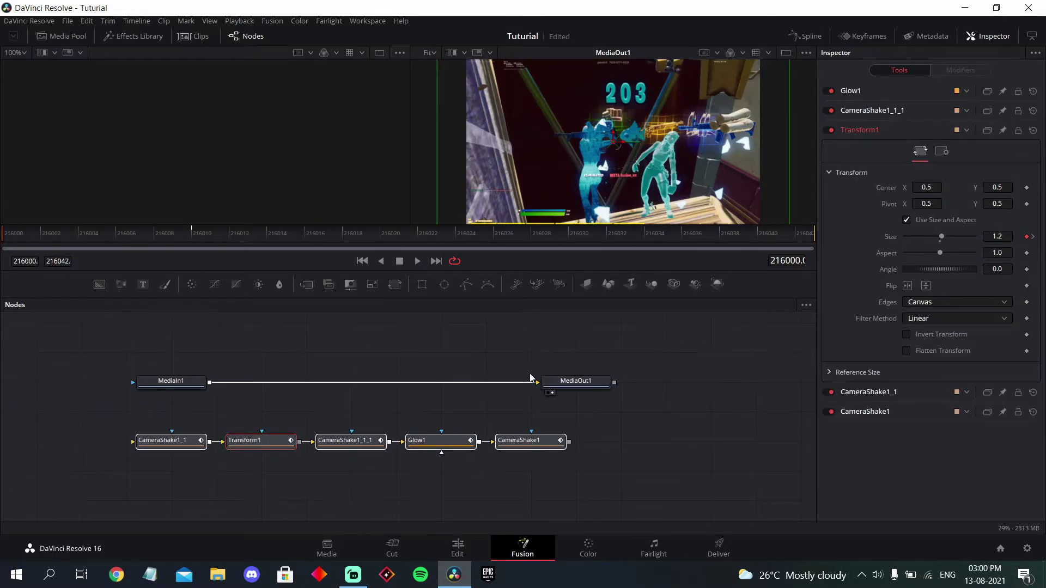
mouse_move(539, 382)
mouse_down()
mouse_move(479, 408)
mouse_move(171, 441)
mouse_up()
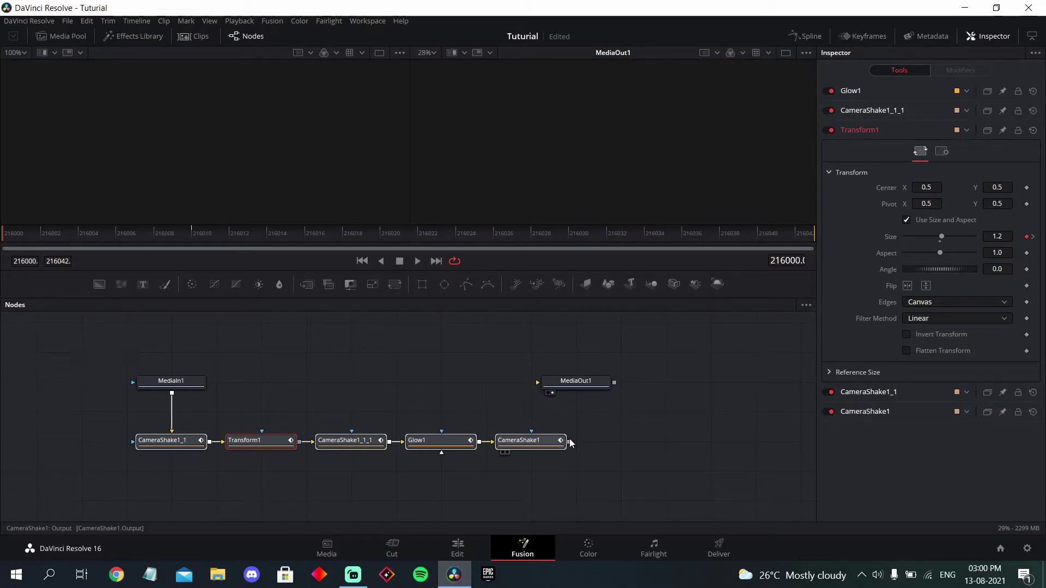
mouse_move(570, 441)
mouse_down()
mouse_move(593, 387)
mouse_move(636, 447)
mouse_up()
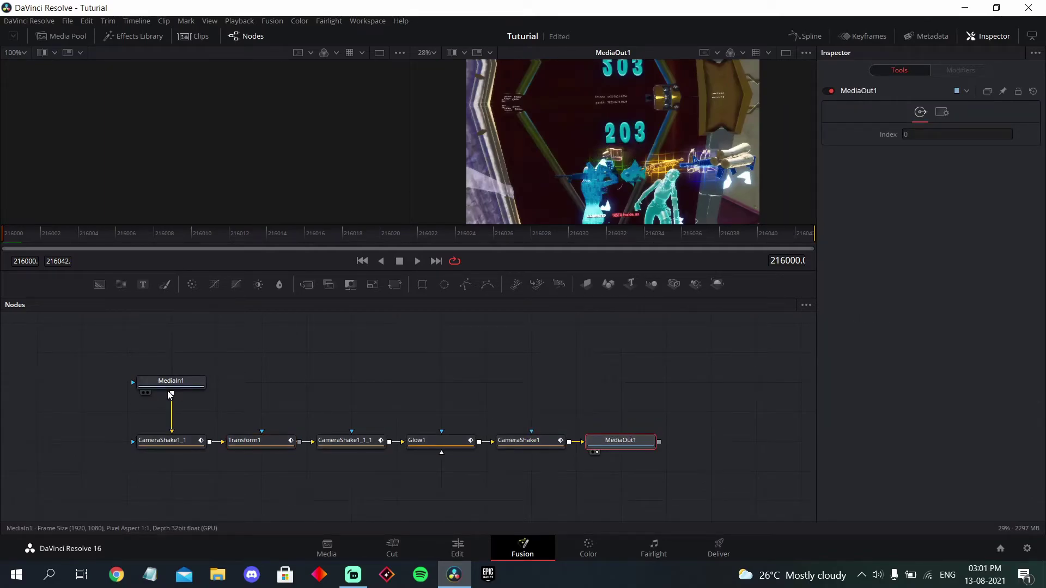
drag(171, 382, 81, 441)
key(space)
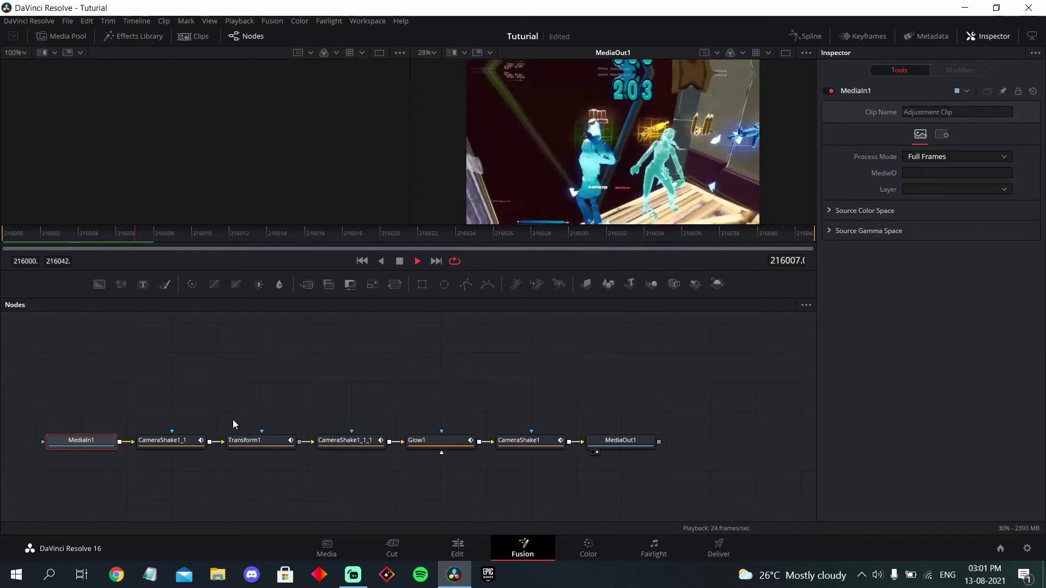
Return to the Edit page and play the timeline from just before the adjustment clip.
click(459, 548)
click(376, 383)
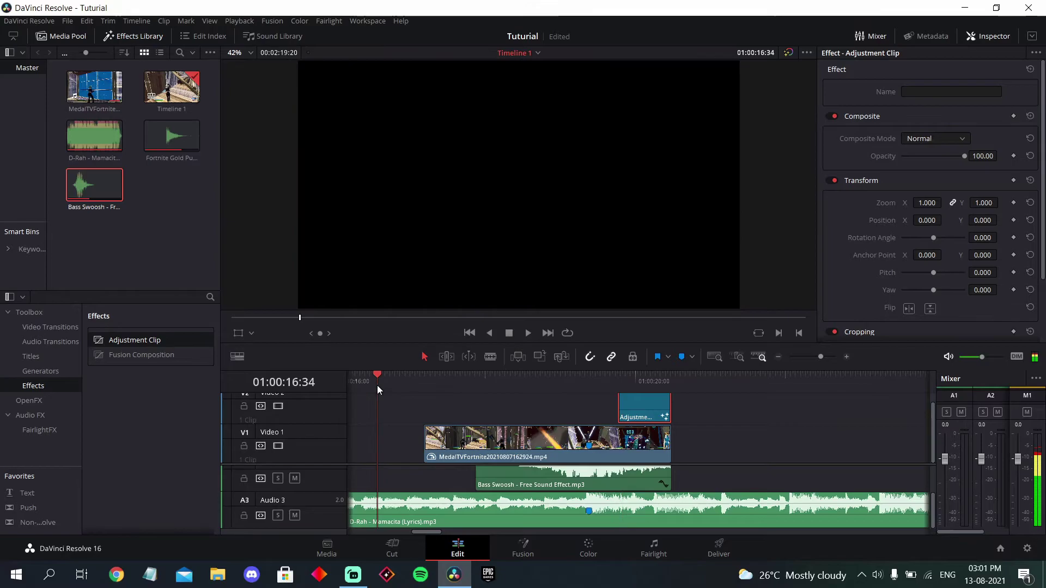
key(space)
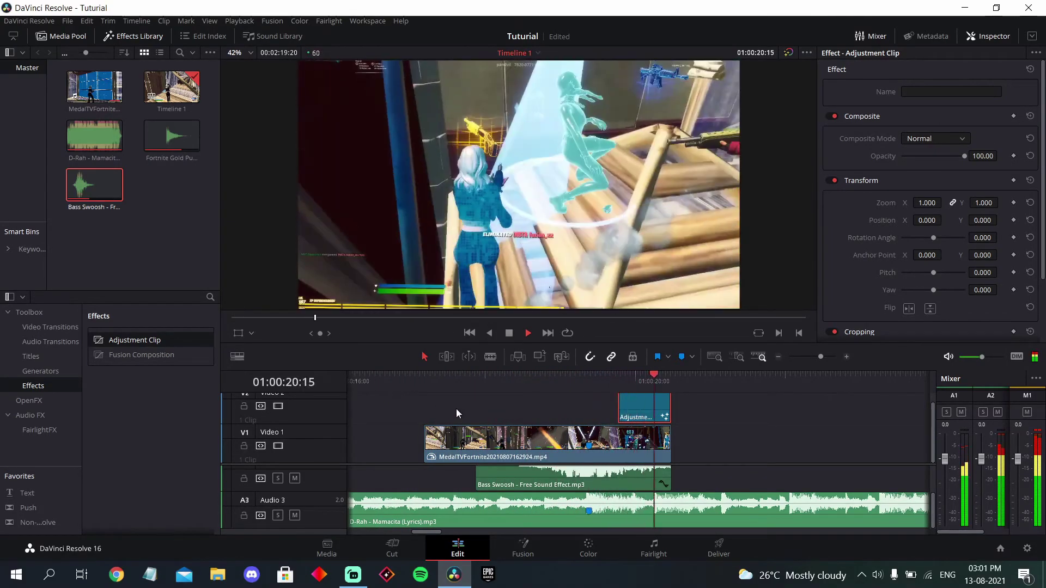
key(space)
Move the V2 Adjustment Clip about 23 frames earlier and replay to check timing.
drag(636, 403, 620, 404)
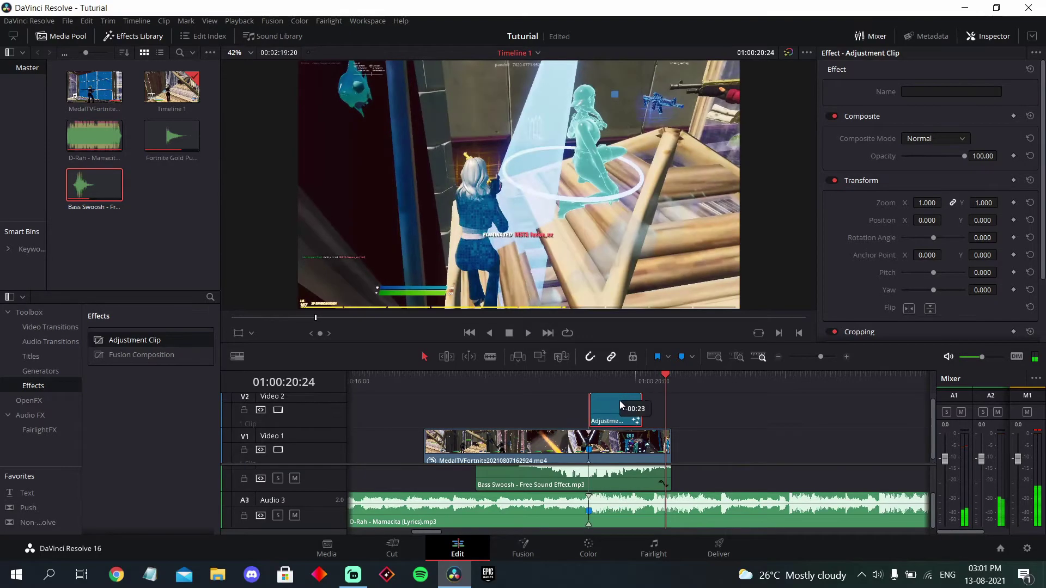
click(548, 382)
key(space)
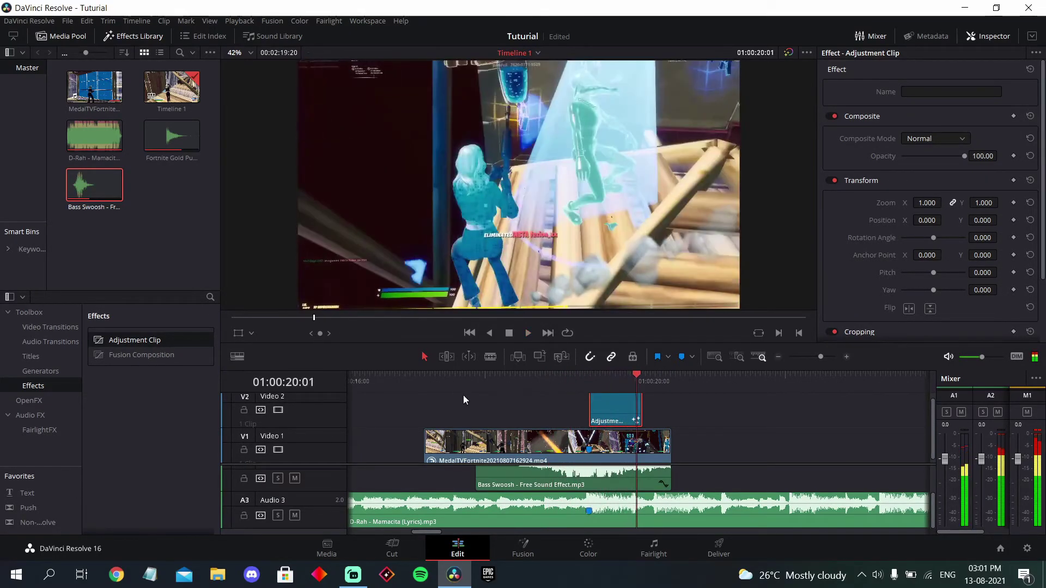
click(424, 382)
key(space)
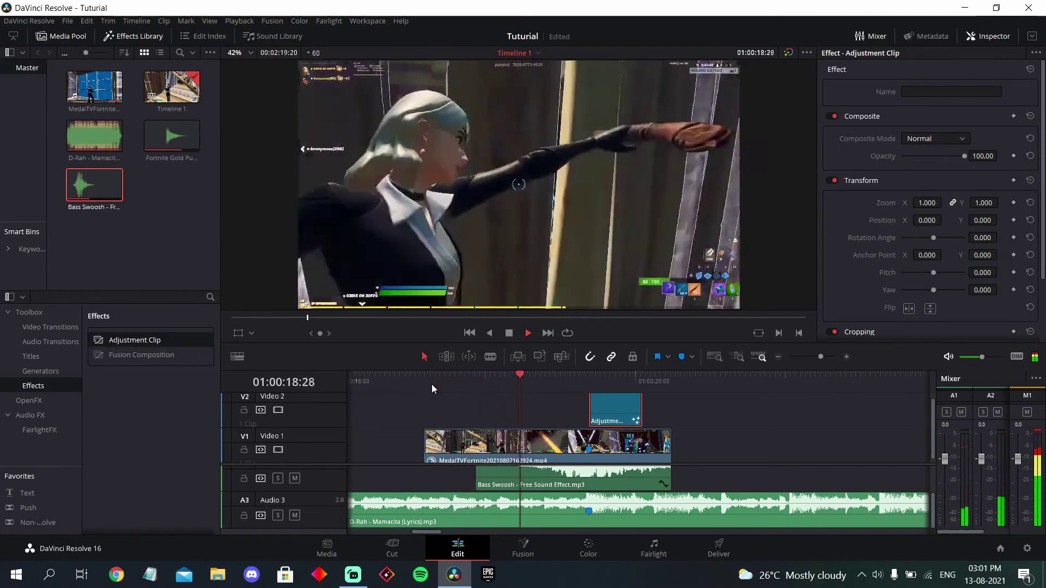
key(space)
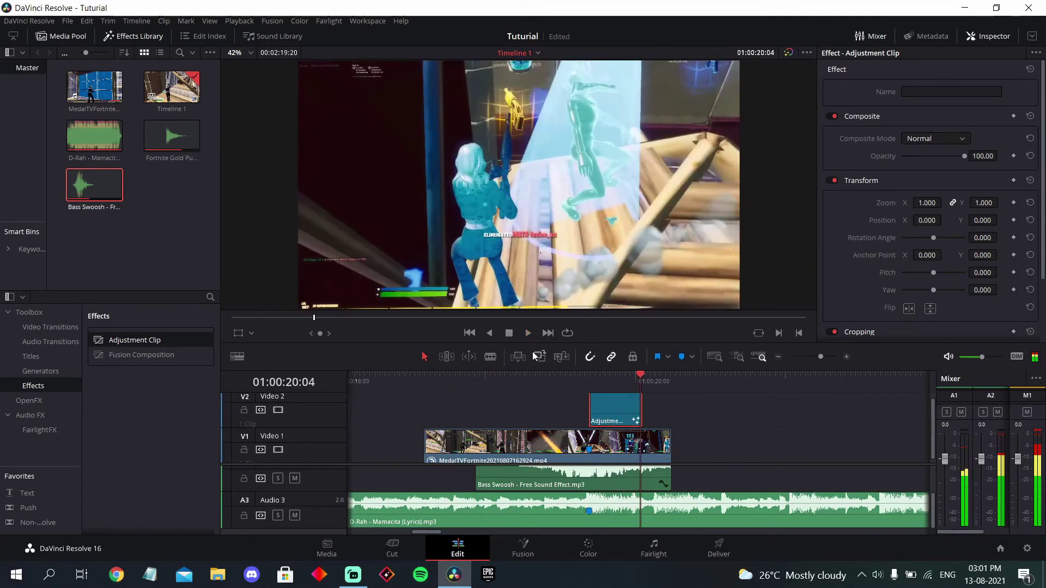
Scrub and replay the section around the adjustment clip to verify the effect.
click(602, 383)
mouse_move(602, 384)
mouse_down()
mouse_move(609, 382)
mouse_move(419, 384)
mouse_up()
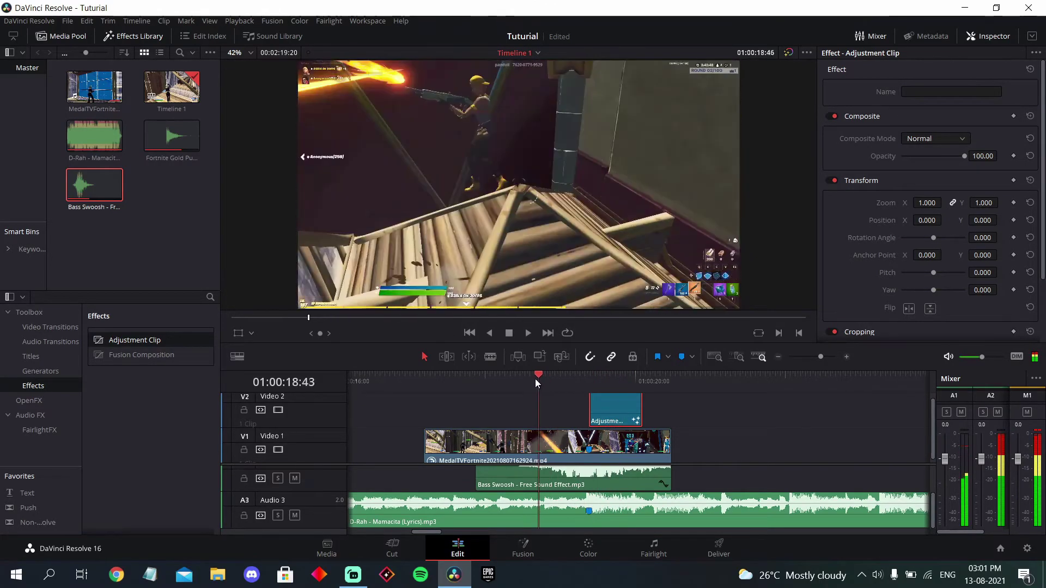
key(space)
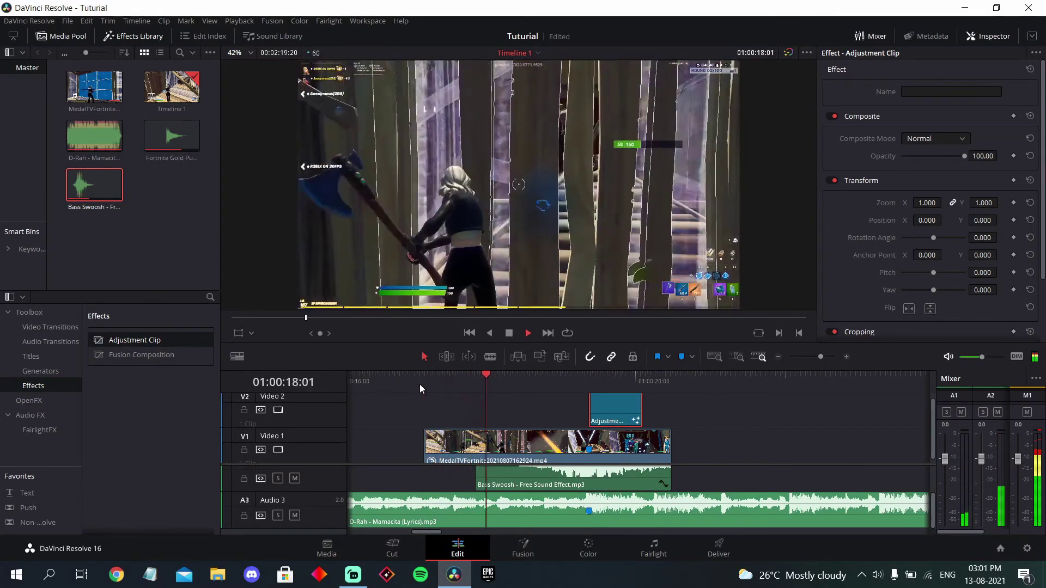
key(space)
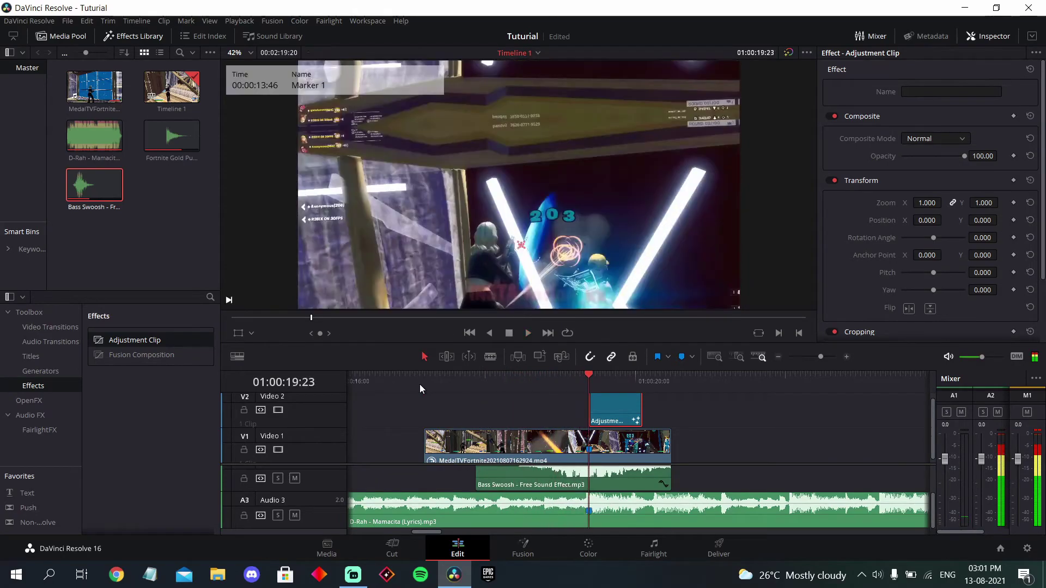
key(space)
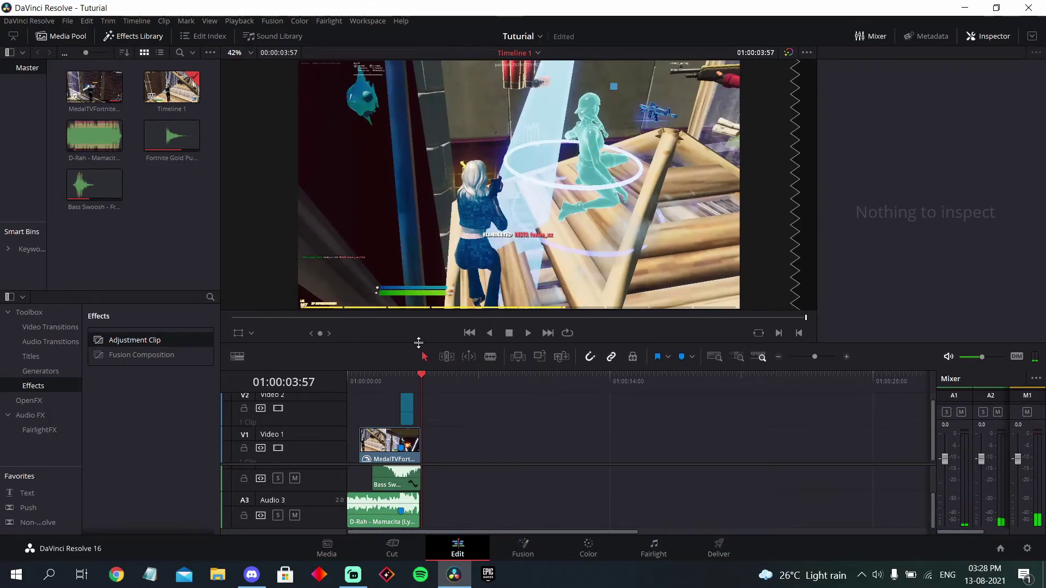
On the Deliver page, set up the Tutorial render's filename and destination fields.
click(719, 544)
text(Tutorial)
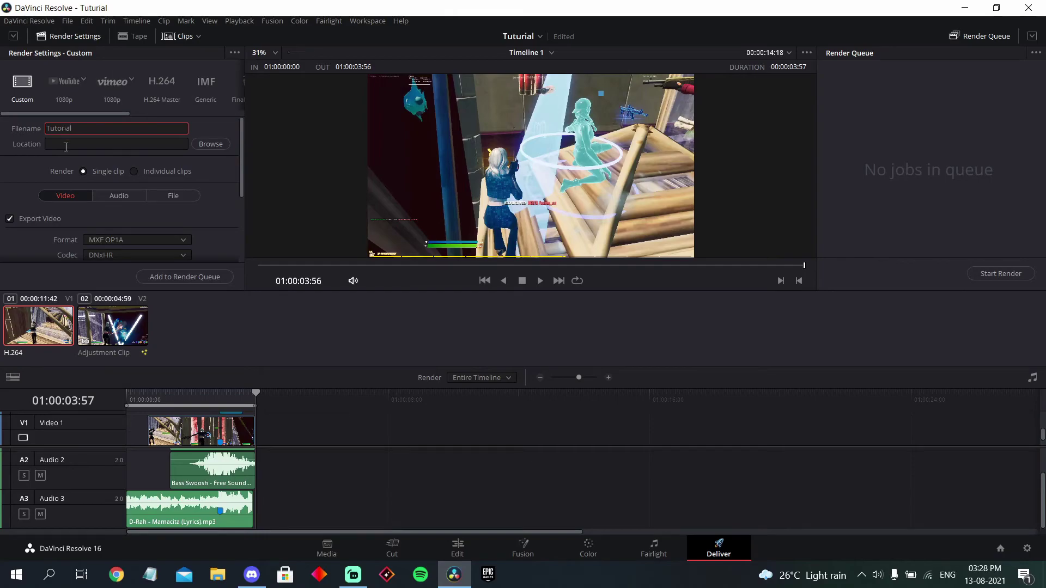
click(65, 145)
click(205, 144)
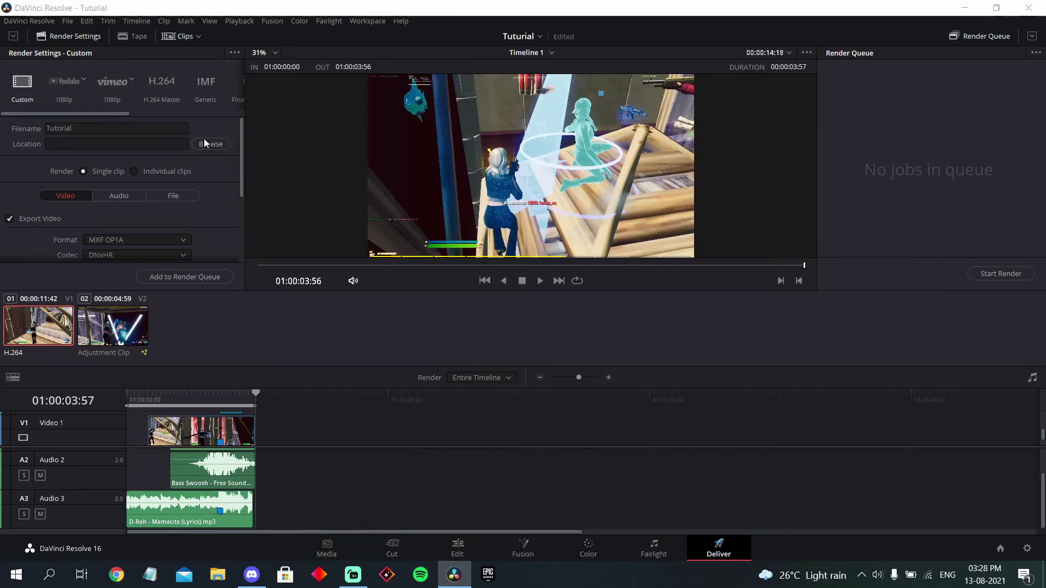
click(506, 26)
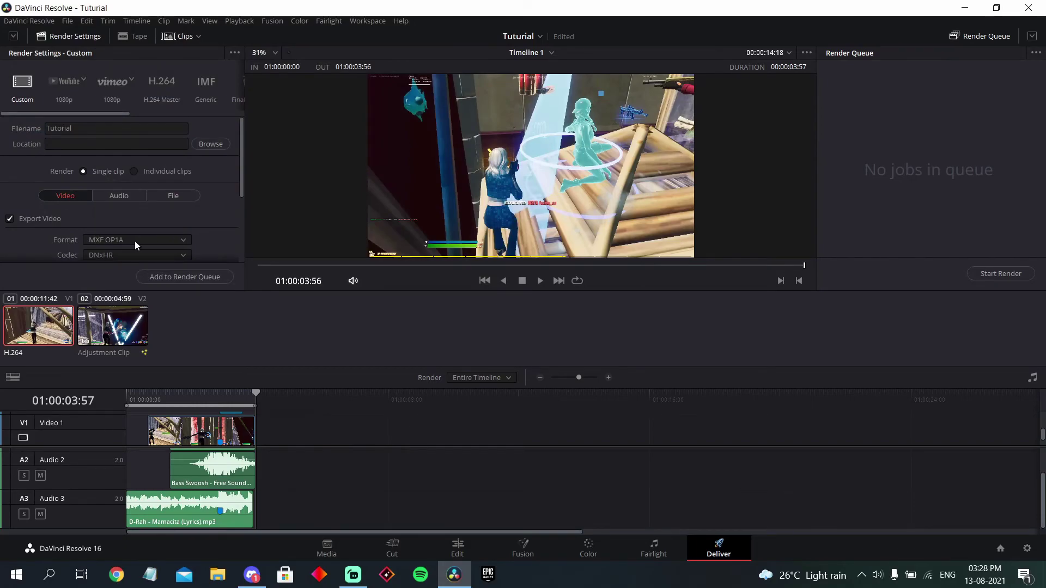
Choose MP4 format, save to the Videos folder, and add the job to the render queue.
click(131, 241)
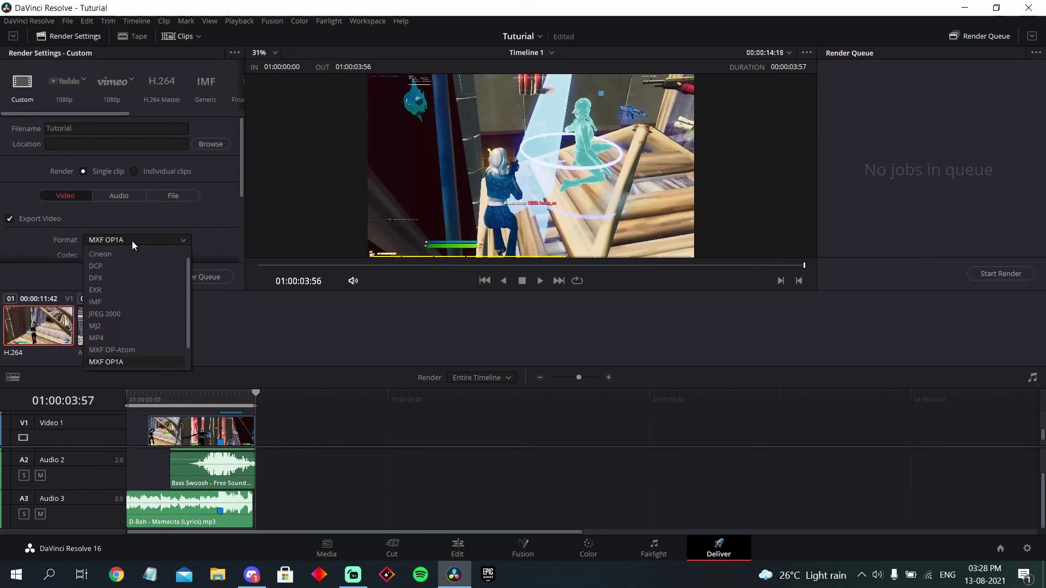
click(119, 336)
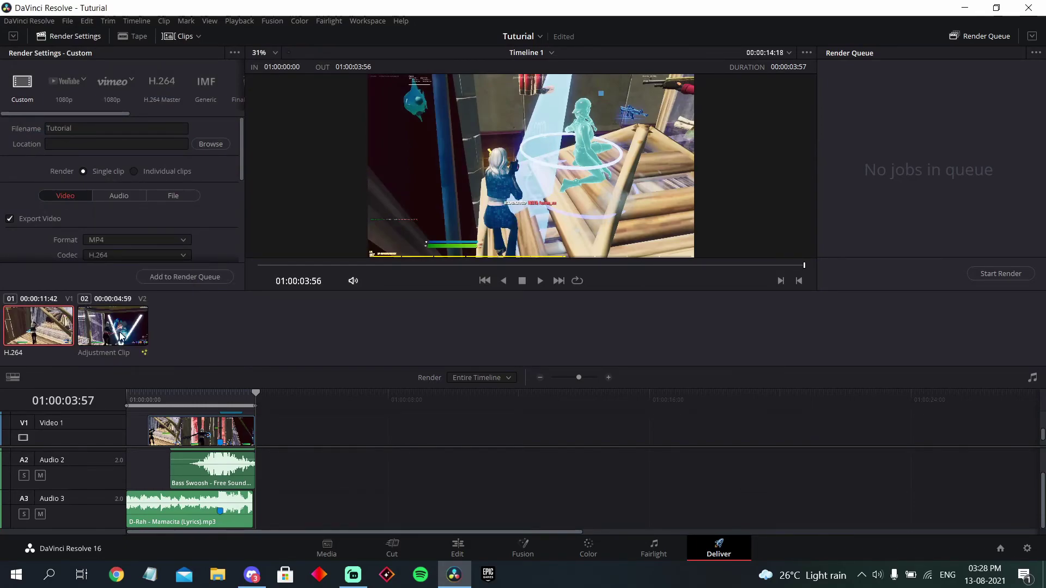
click(218, 144)
scroll(379, 219, down, 5)
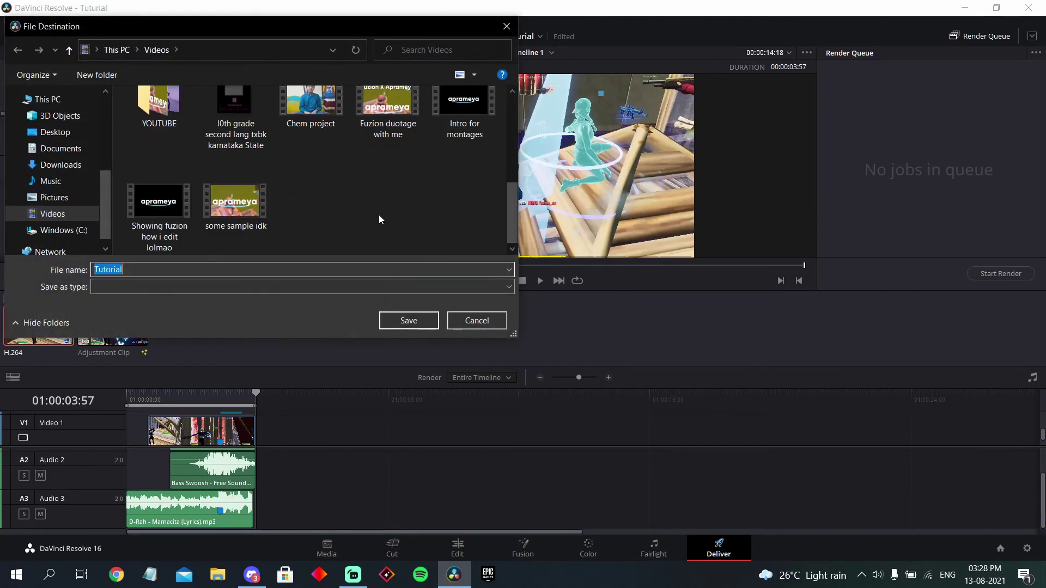
click(388, 318)
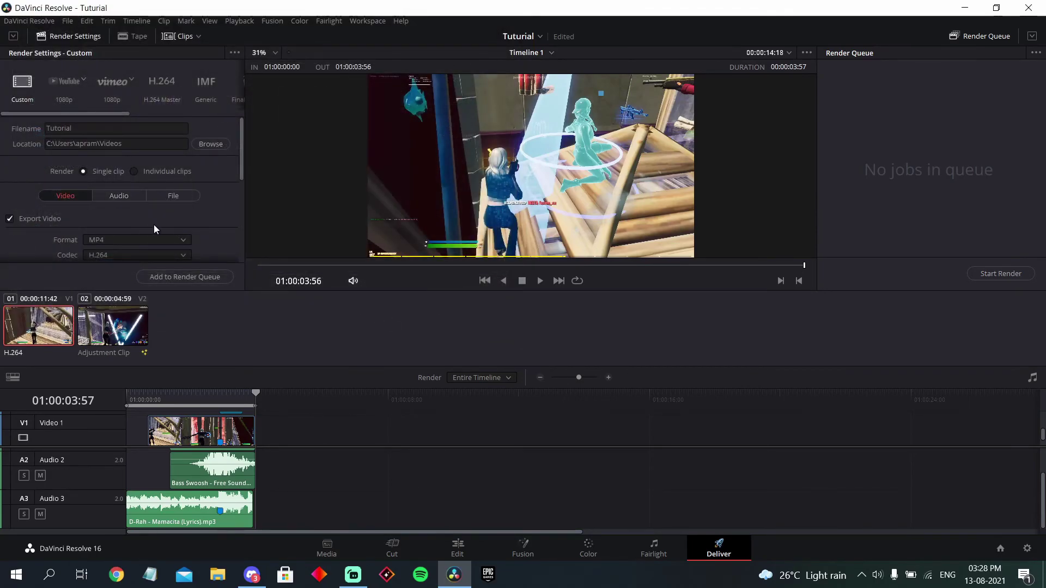
scroll(154, 228, down, 1)
click(191, 276)
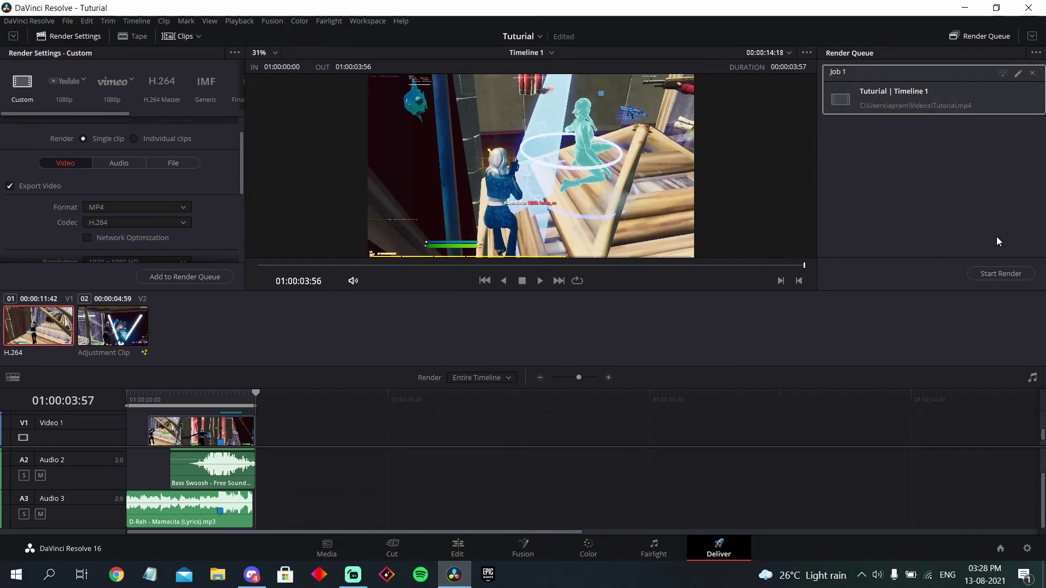
Start rendering the Tutorial job, then zoom out the Edit page timeline.
click(1010, 275)
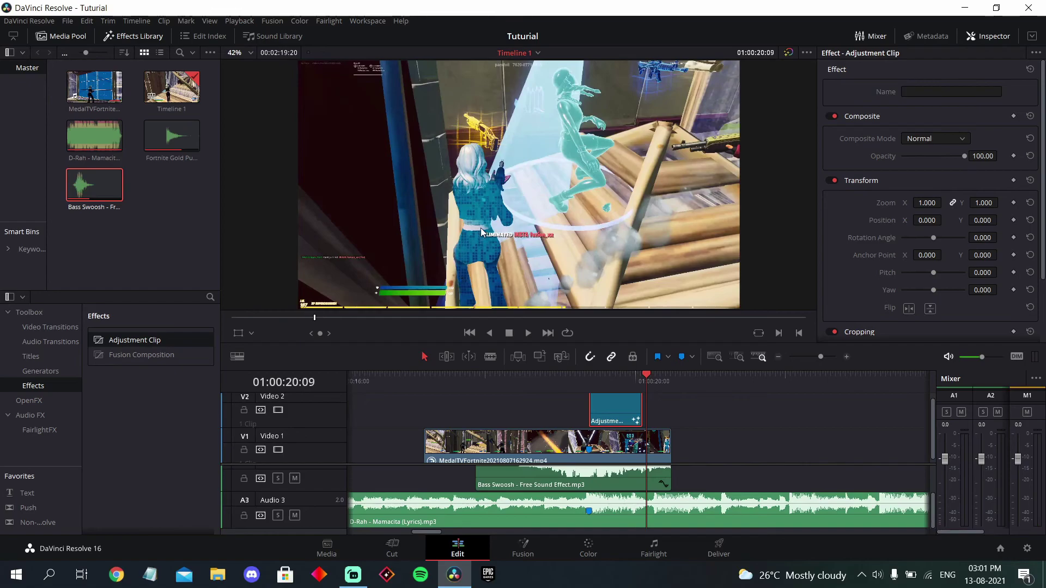
click(776, 357)
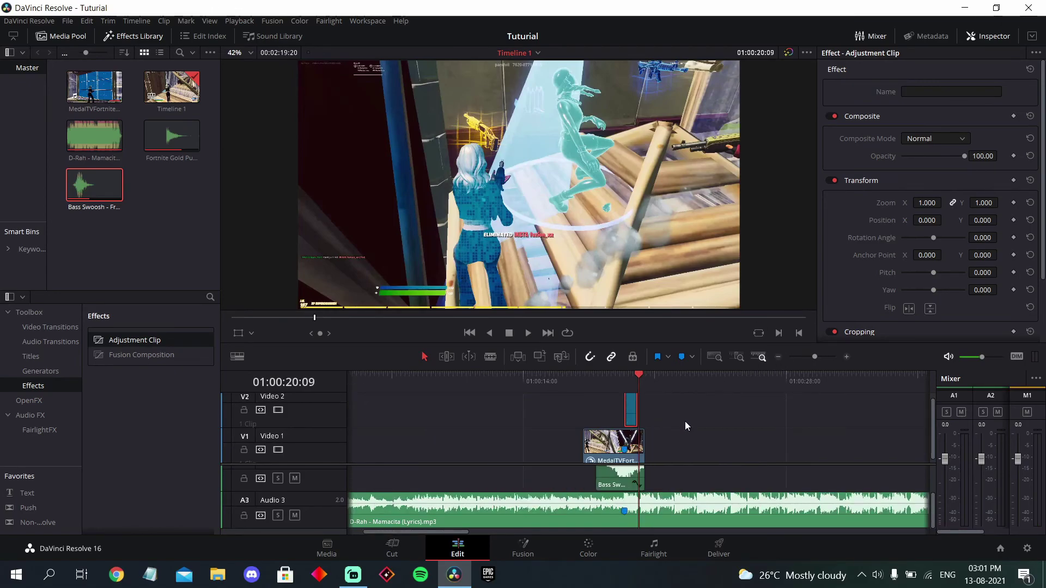